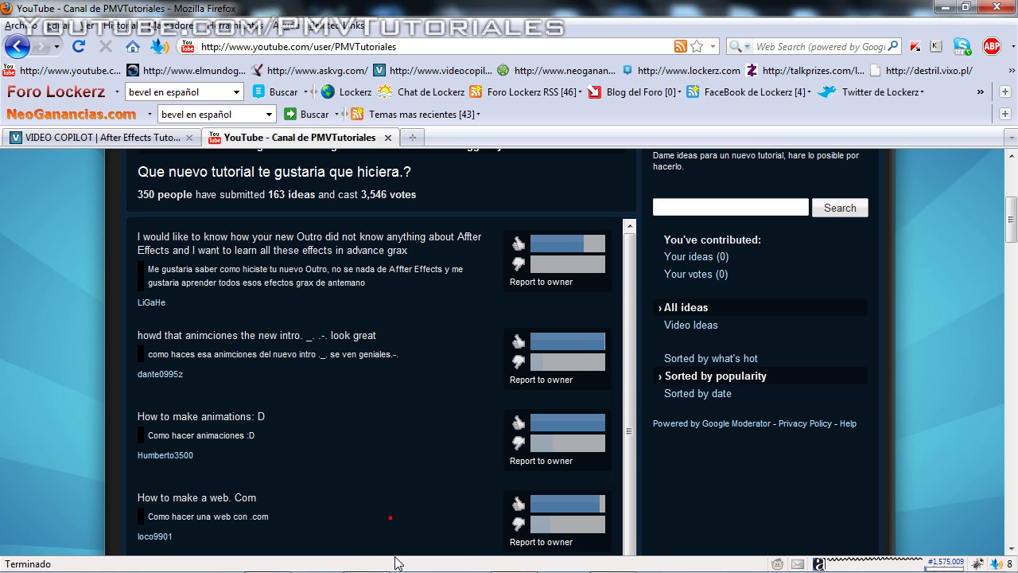
Step: View the PMVTutoriales channel's tutorial-ideas board on YouTube, headed by the Outro request
mouse_move(508, 549)
mouse_move(367, 555)
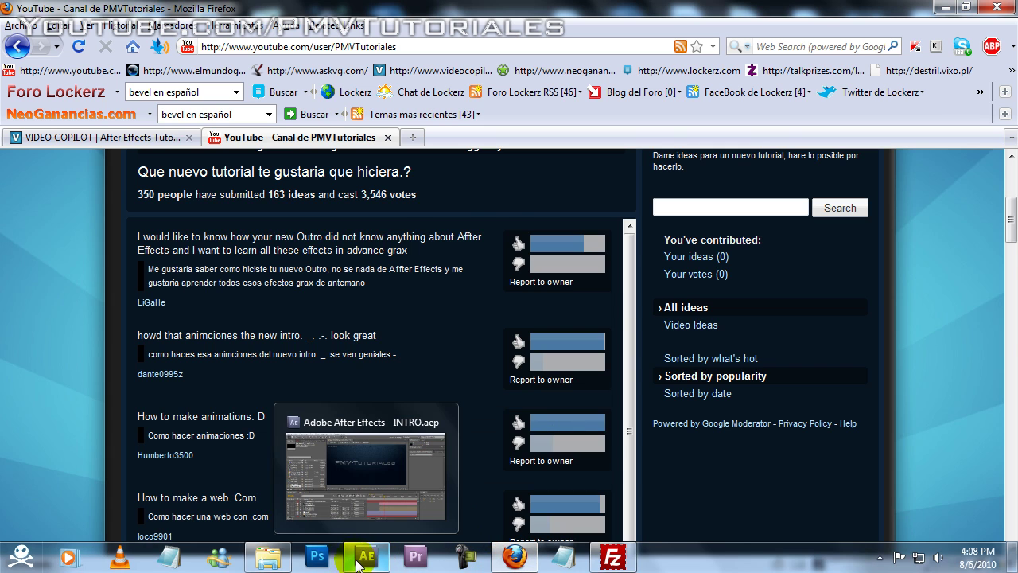
left_click(353, 446)
key("h")
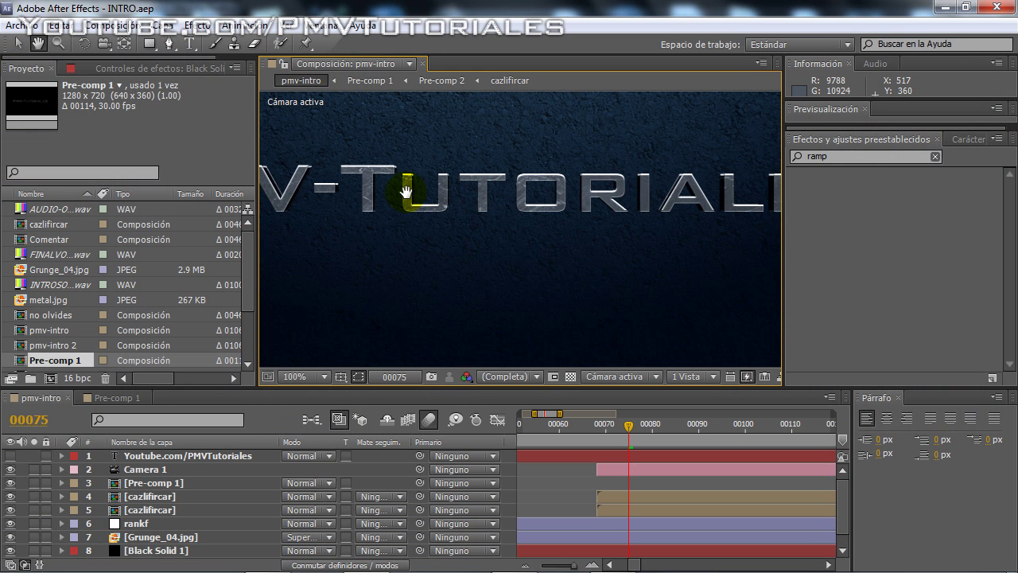
left_click_drag(404, 193, 490, 216)
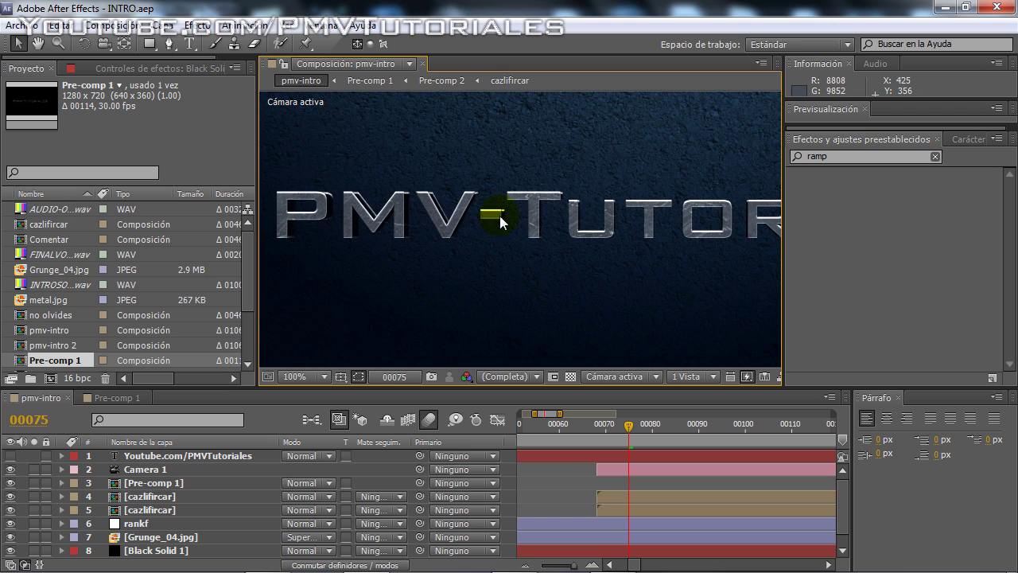
left_click_drag(614, 216, 471, 224)
key("v")
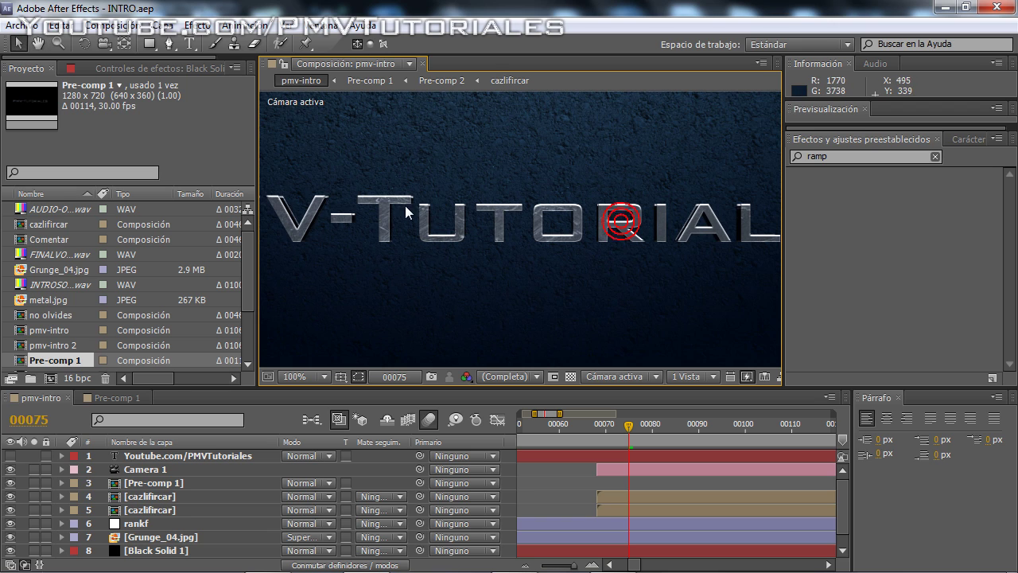
scroll(509, 227, "down", 2)
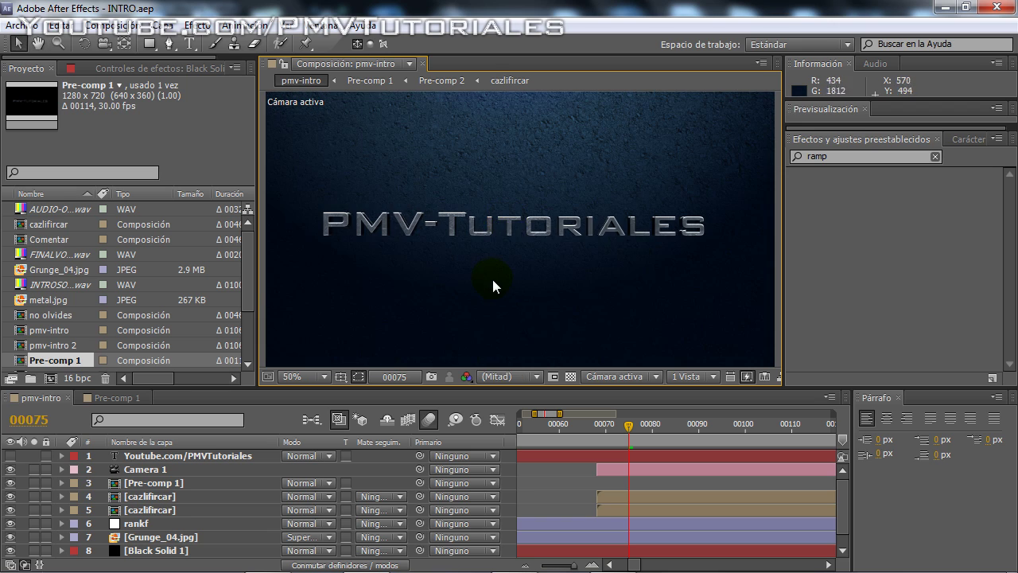
key("period")
mouse_move(446, 561)
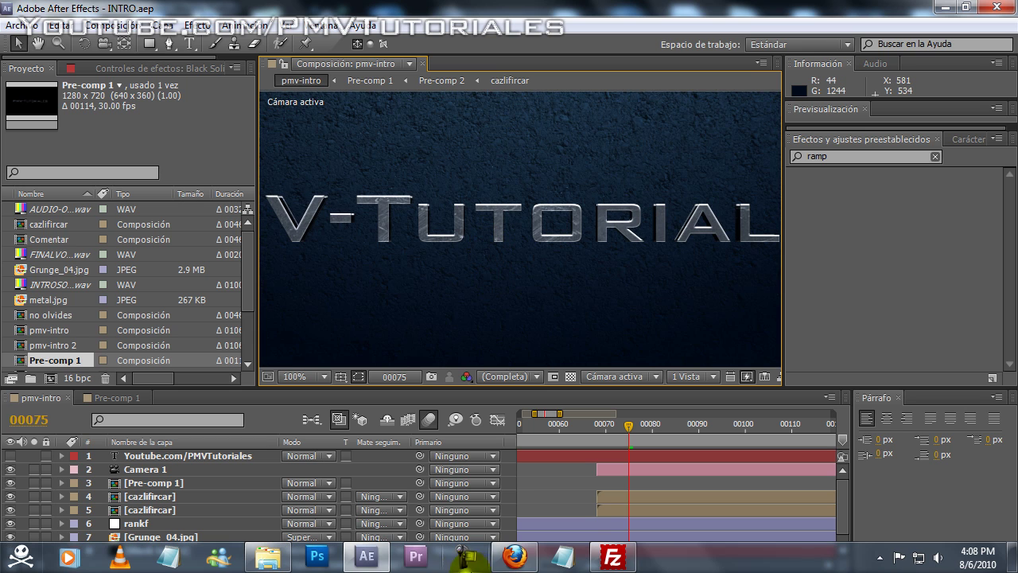
left_click(504, 557)
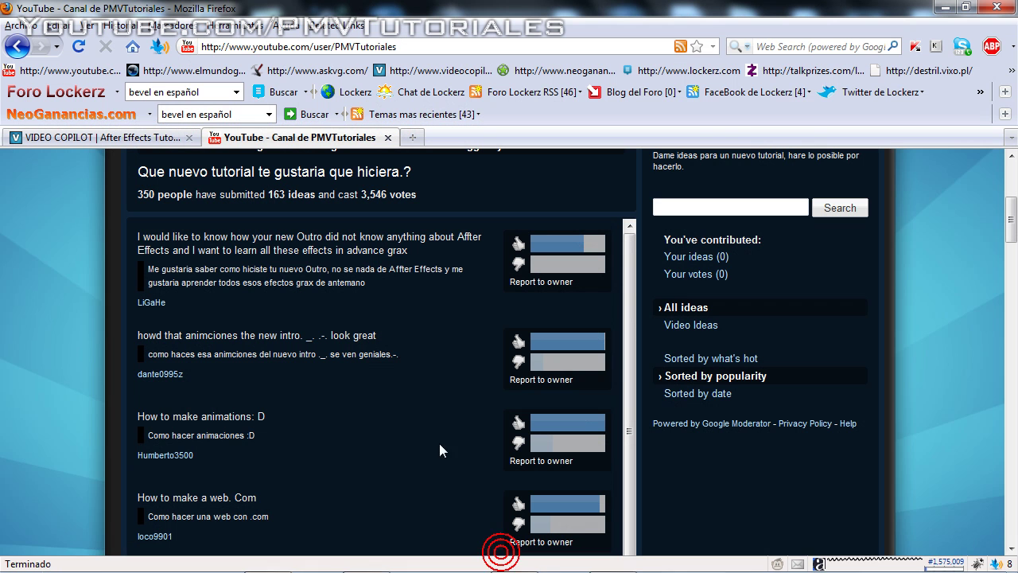
Step: Bring Video Copilot's Shatterize tutorial (104) to the front in Firefox and look over the page
left_click(126, 136)
scroll(118, 216, "up", 2)
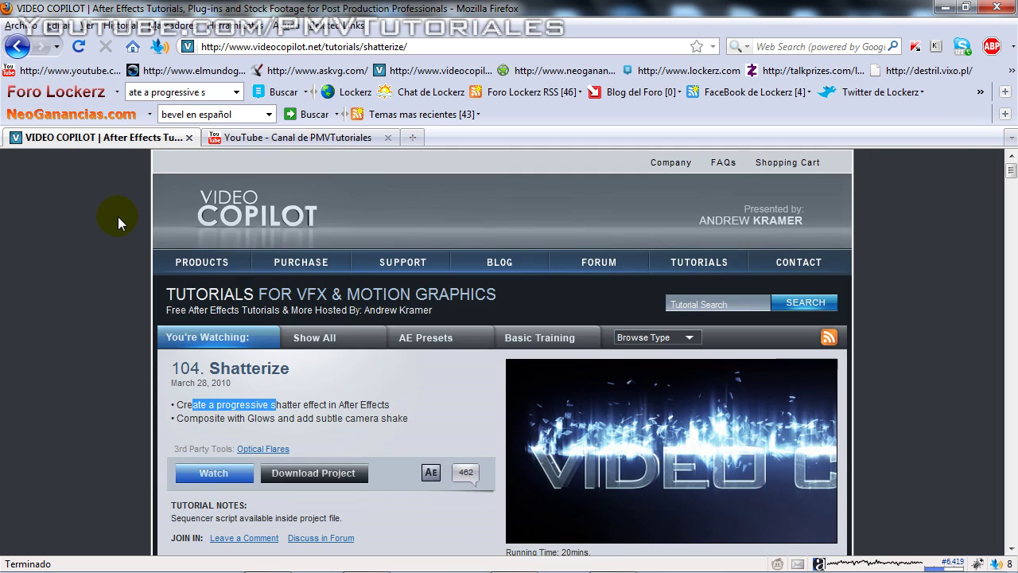
scroll(116, 244, "down", 4)
scroll(116, 243, "up", 2)
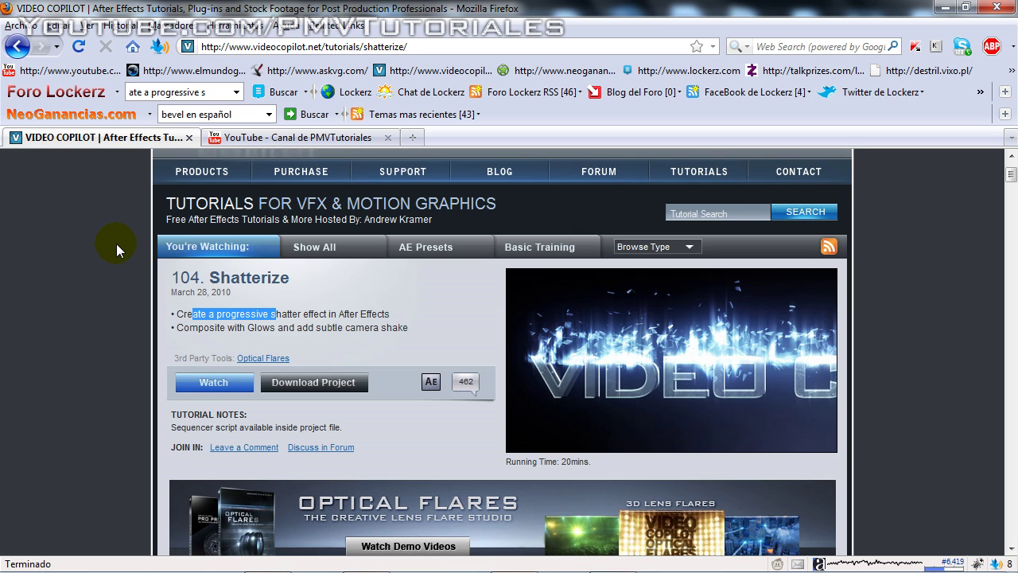
mouse_move(632, 310)
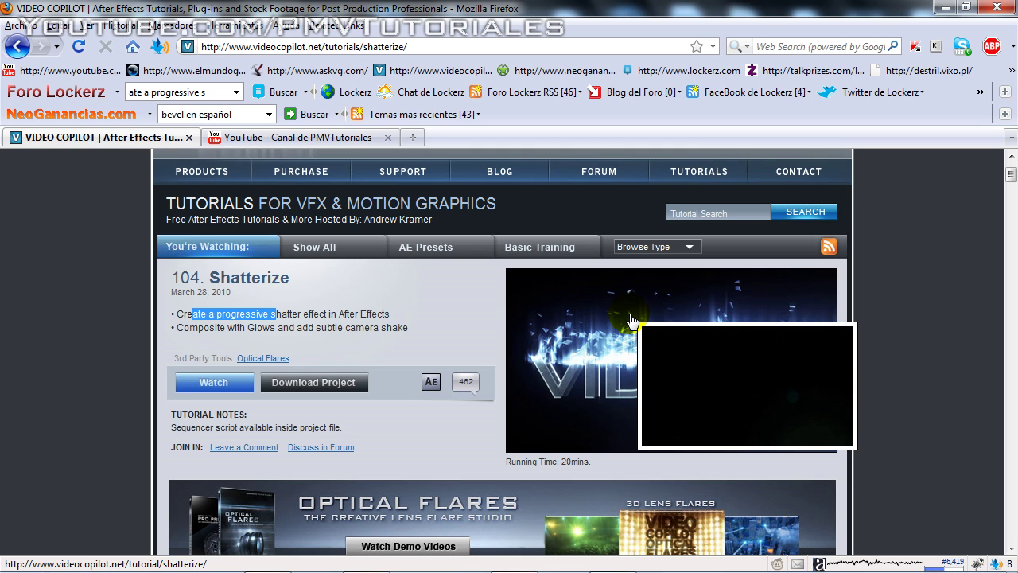
left_click(388, 288)
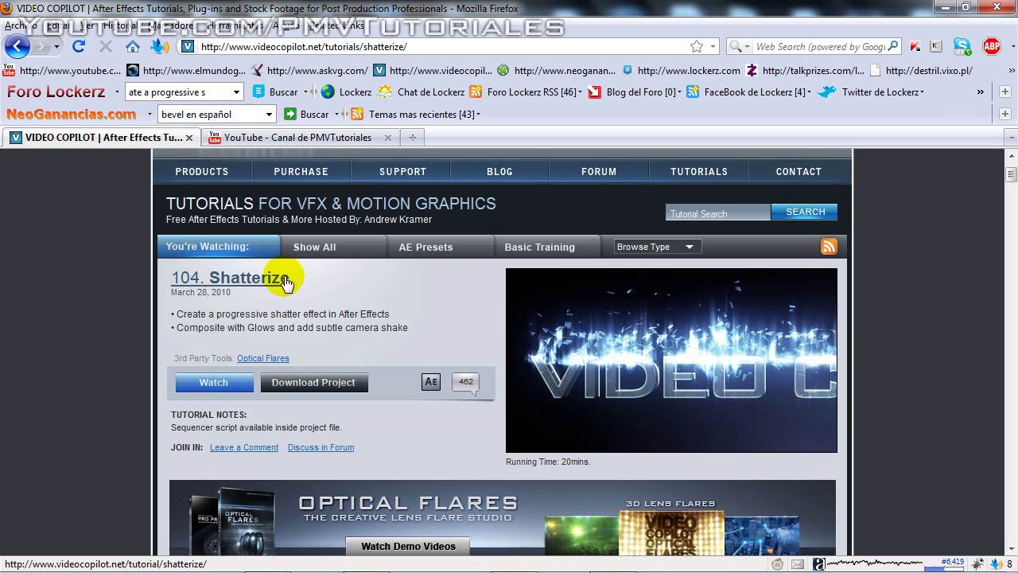
left_click_drag(321, 46, 201, 46)
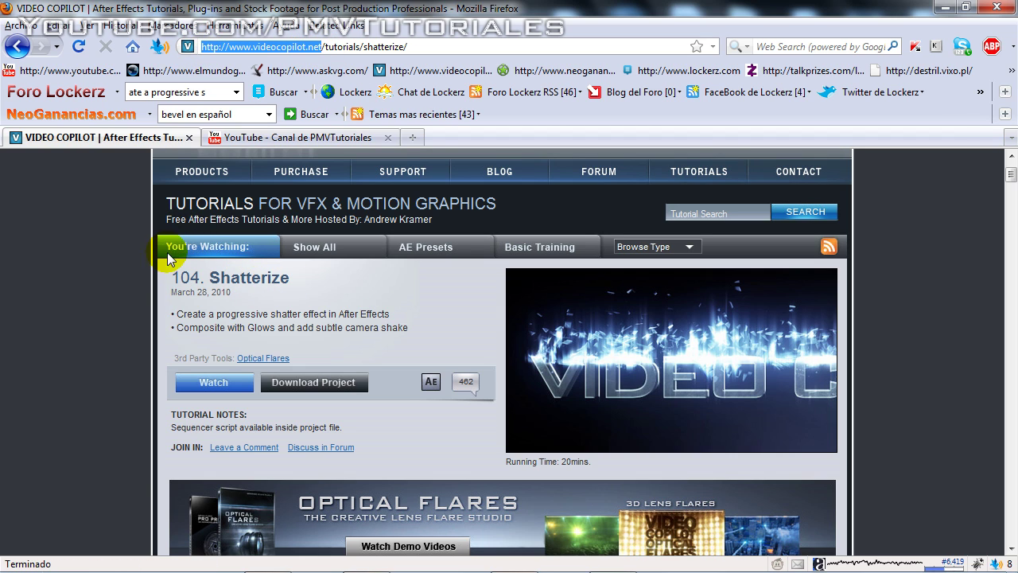
Step: Return to After Effects and pan along the metallic PMV-Tutoriales title in the pmv-intro comp
left_click(383, 559)
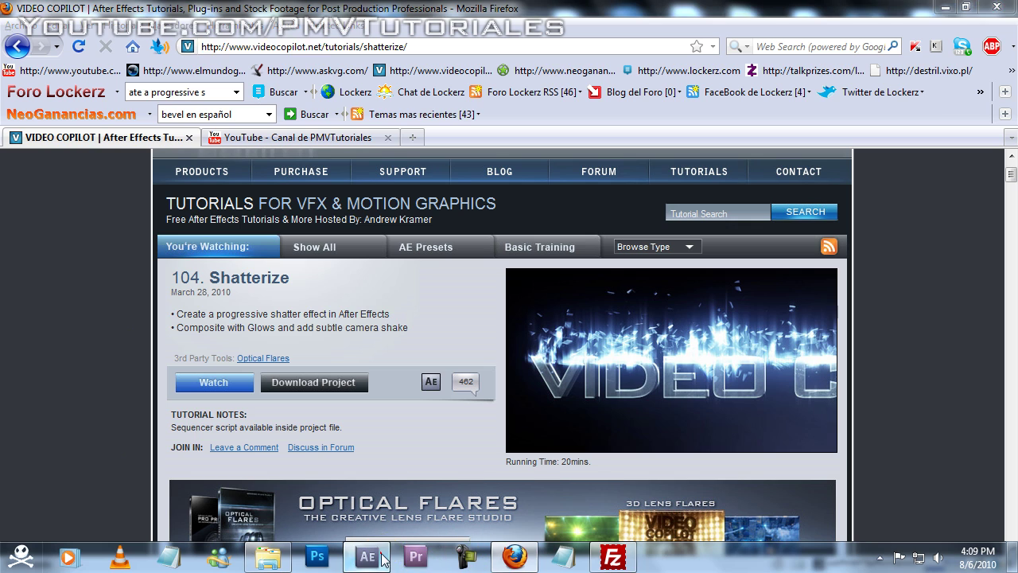
key("space")
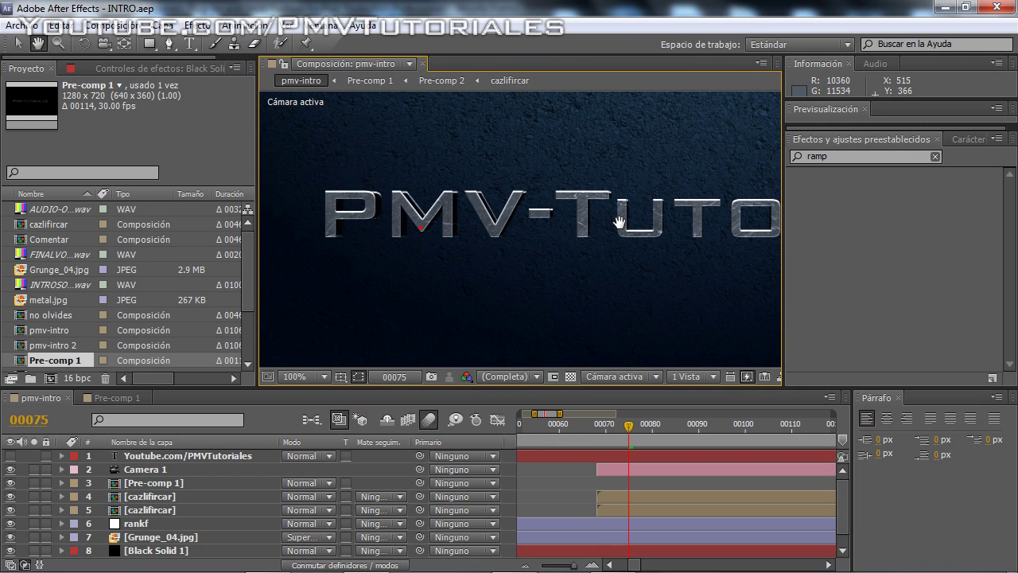
mouse_move(619, 222)
left_mouse_down()
mouse_move(515, 225)
mouse_move(567, 205)
left_mouse_up()
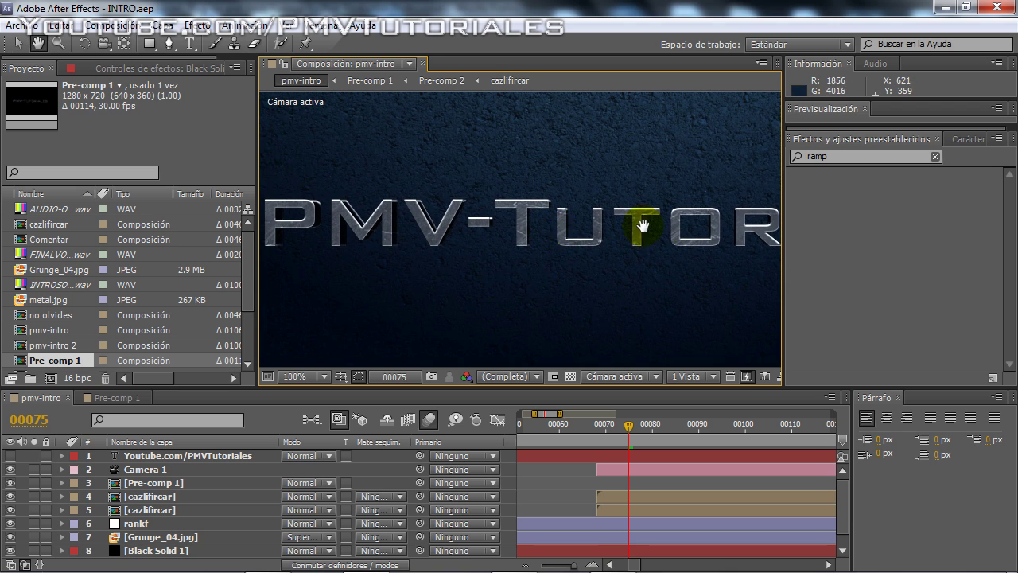
key("v")
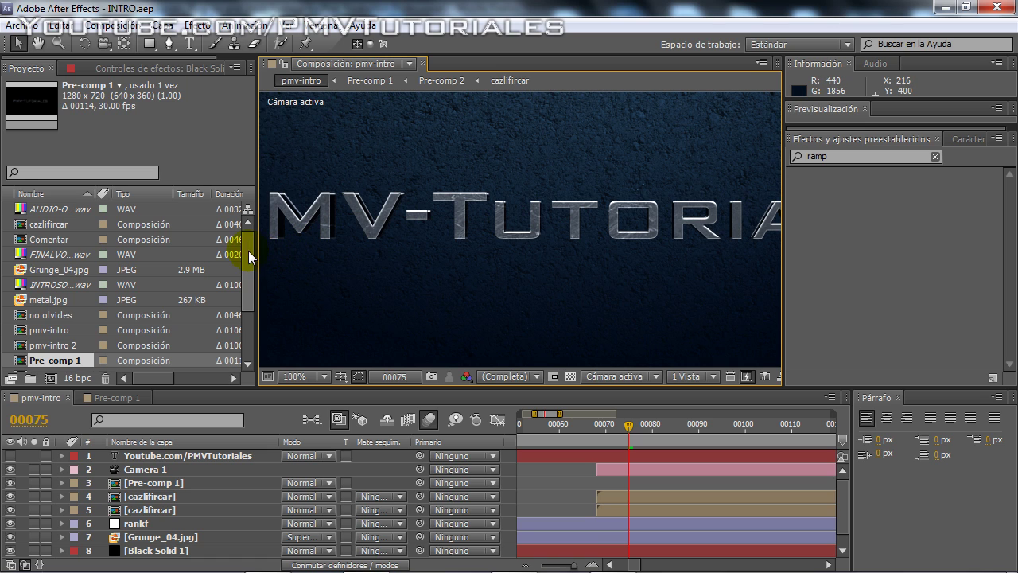
left_click_drag(249, 250, 246, 310)
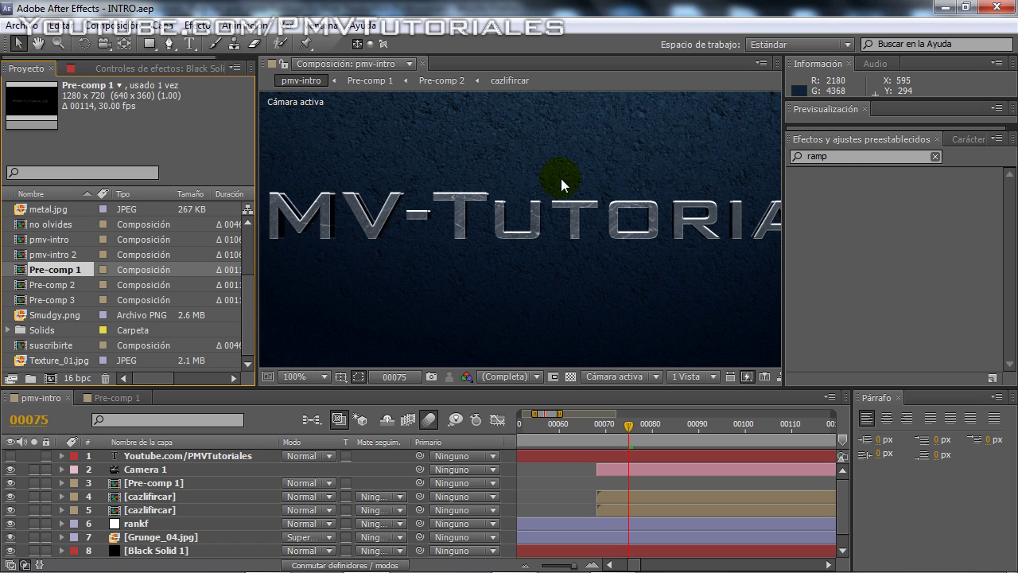
key("h")
left_click_drag(558, 210, 515, 210)
key("v")
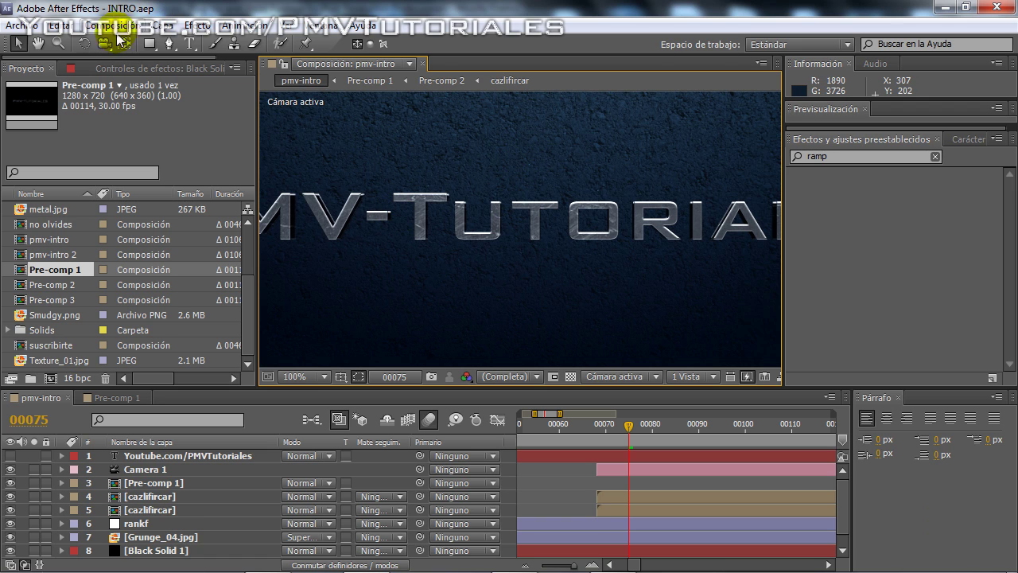
Step: Start a new, empty After Effects project
left_click(35, 28)
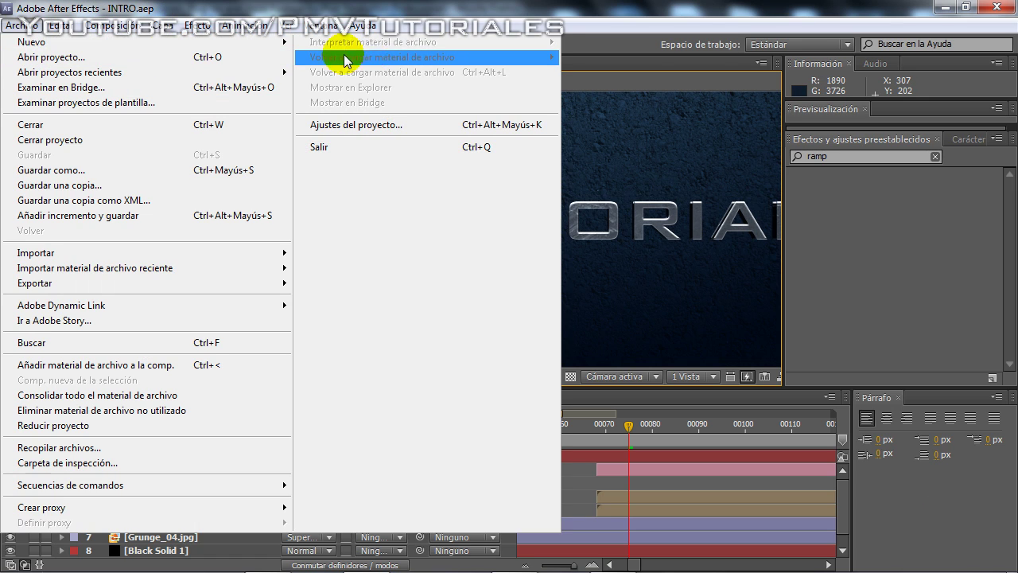
mouse_move(141, 41)
left_click(307, 45)
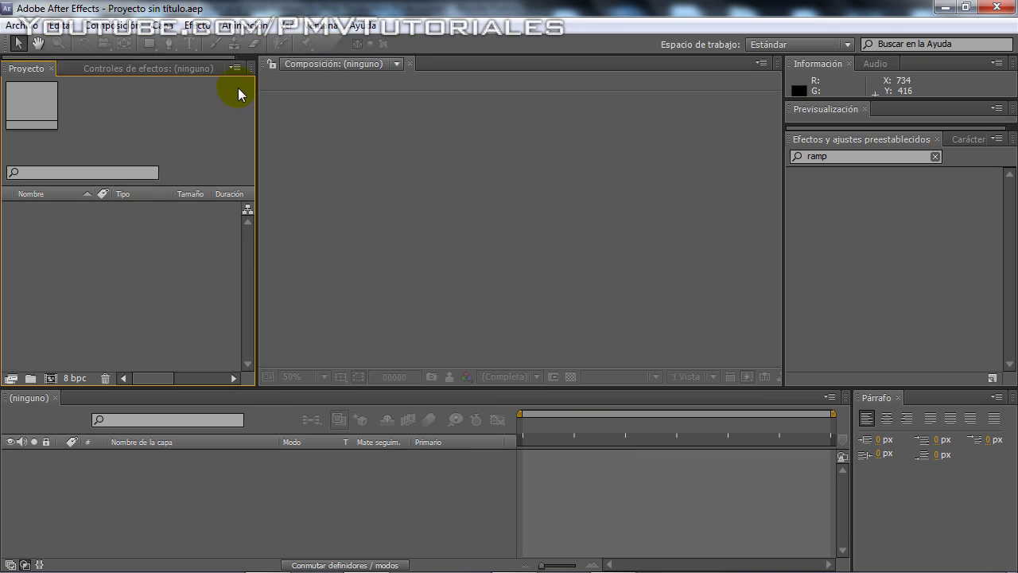
Step: Create Comp 1 at 800×450, 30 fps, 30 seconds long with a black background
left_click(127, 27)
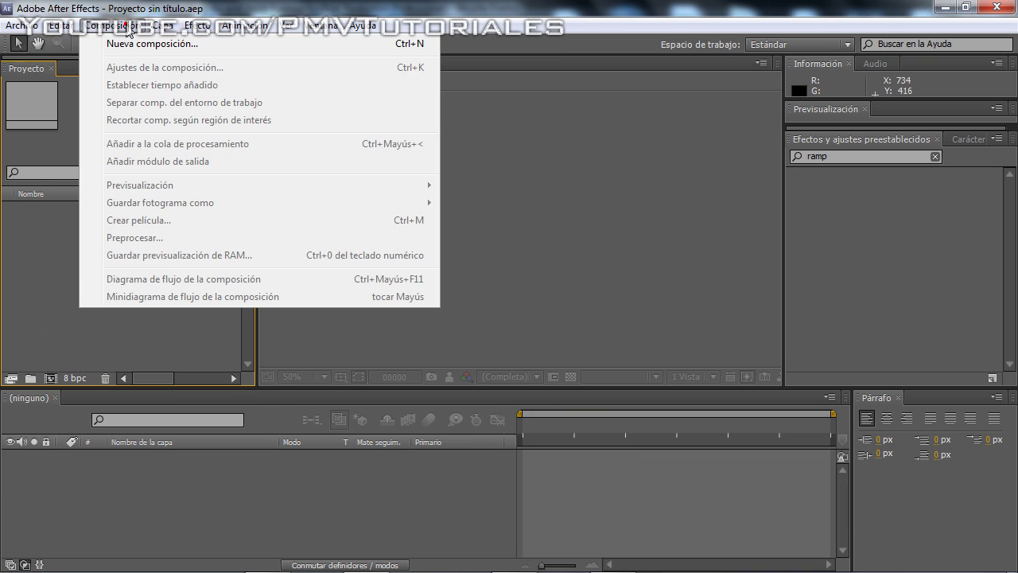
left_click(191, 43)
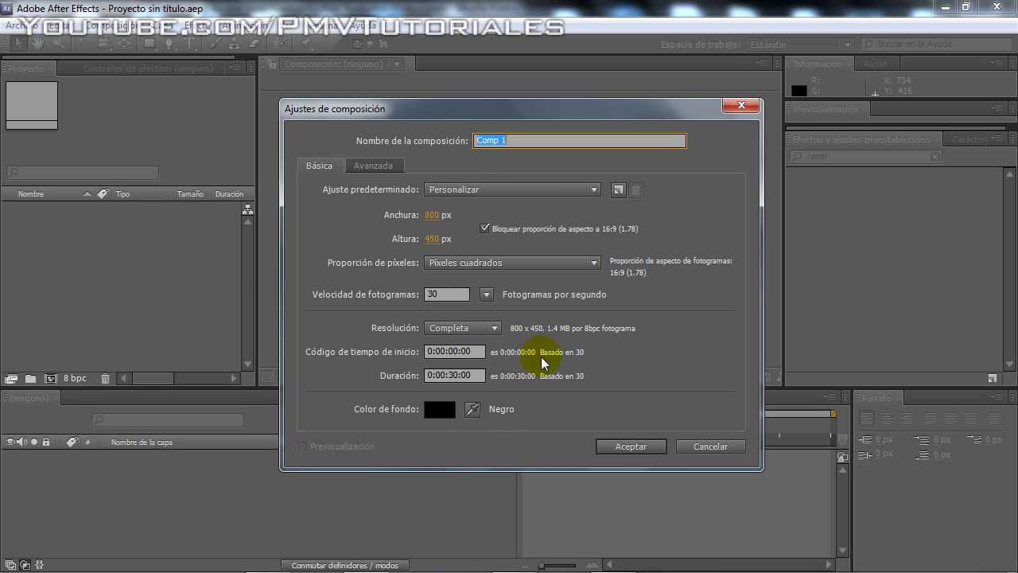
left_click(627, 446)
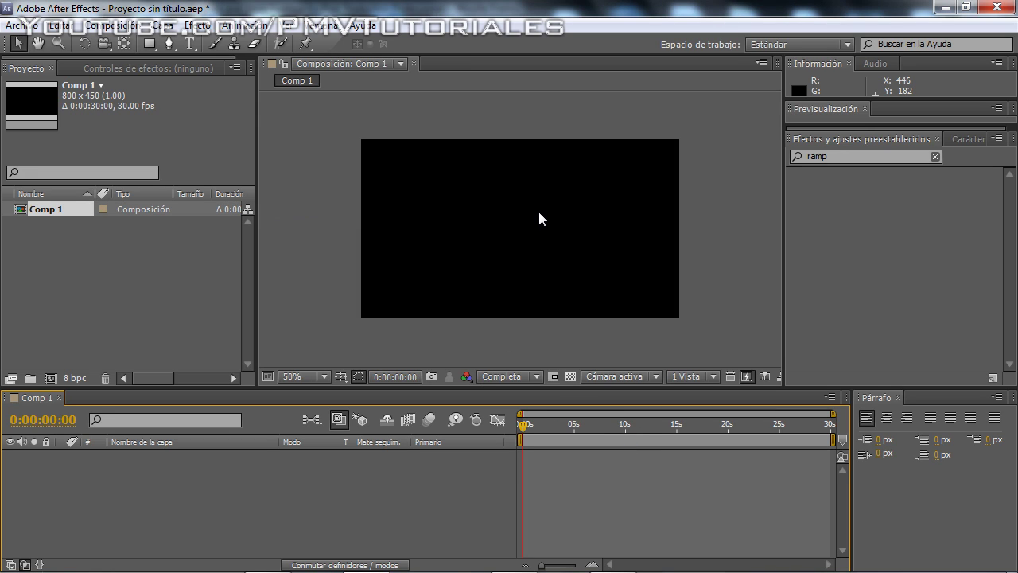
scroll(538, 213, "up", 2)
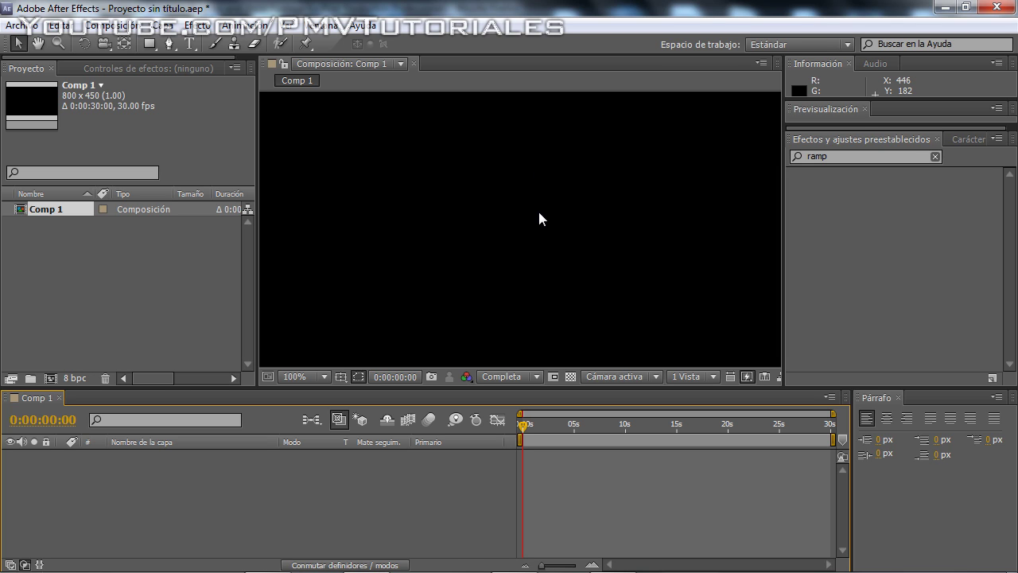
Step: Add a white text layer reading 'PMV-Tutoriales', correcting the typo while typing
left_click(188, 43)
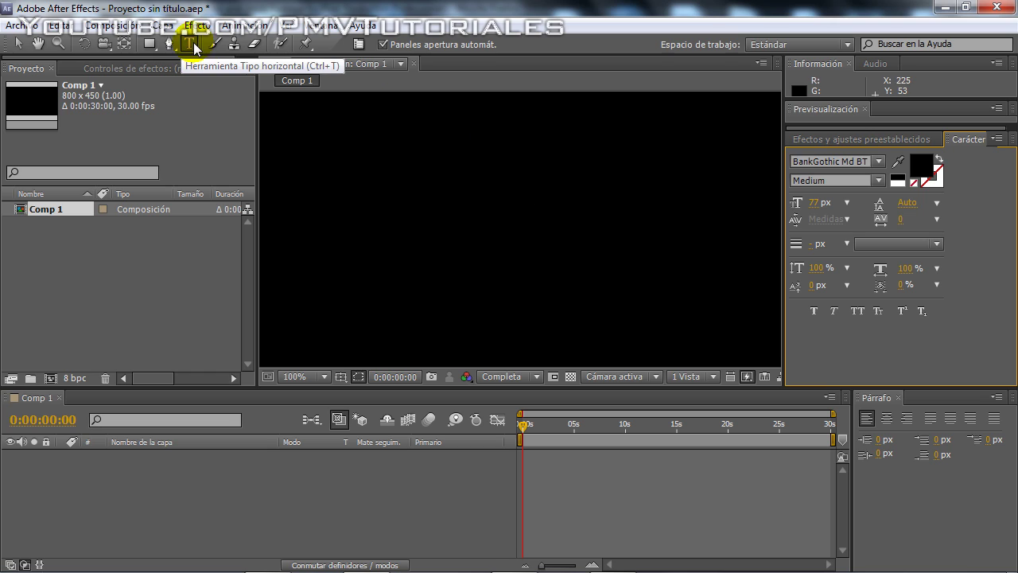
left_click(325, 230)
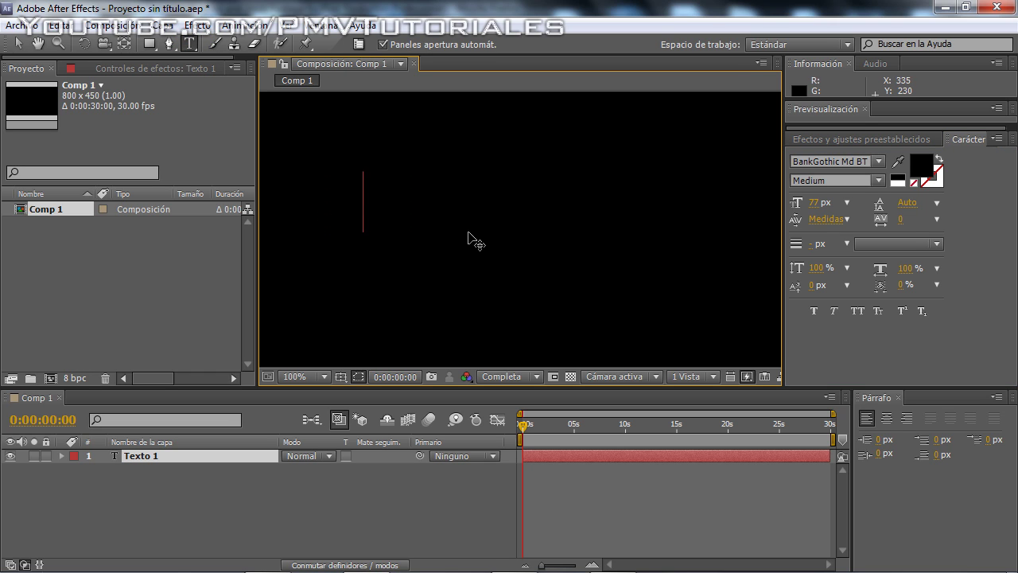
left_click(899, 178)
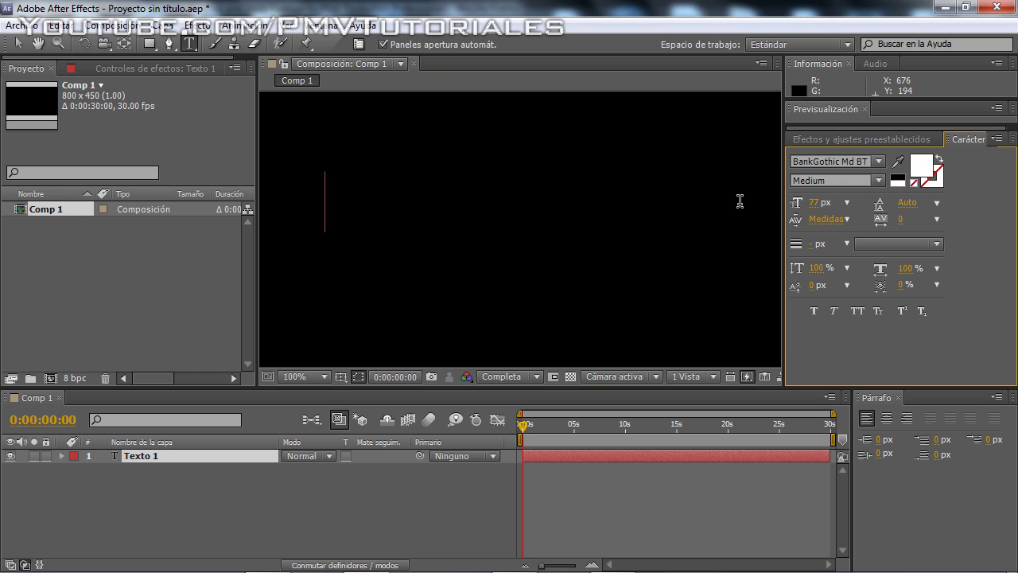
type("PMV-Tutorai")
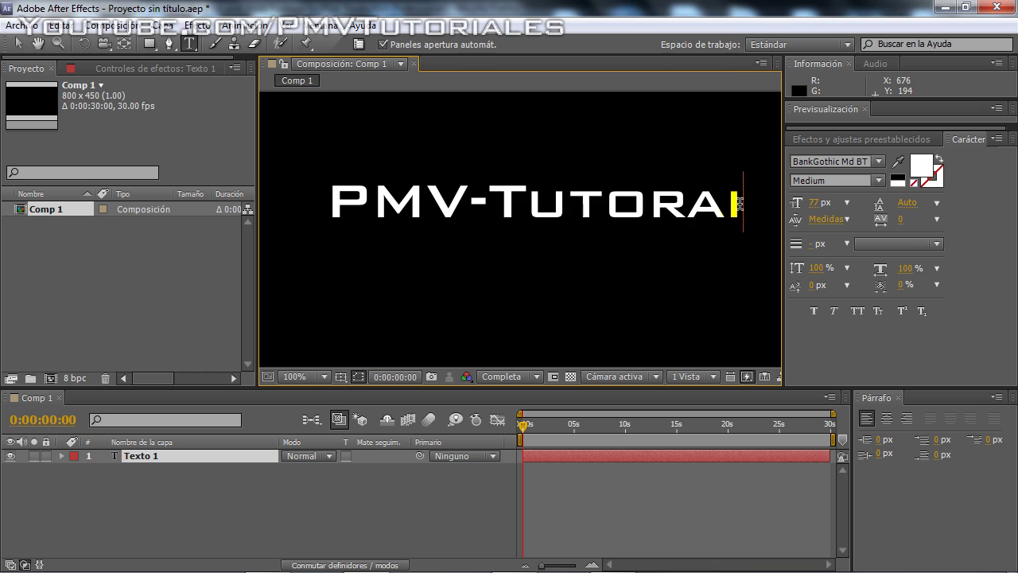
type("l")
key("BackSpace")
key("BackSpace")
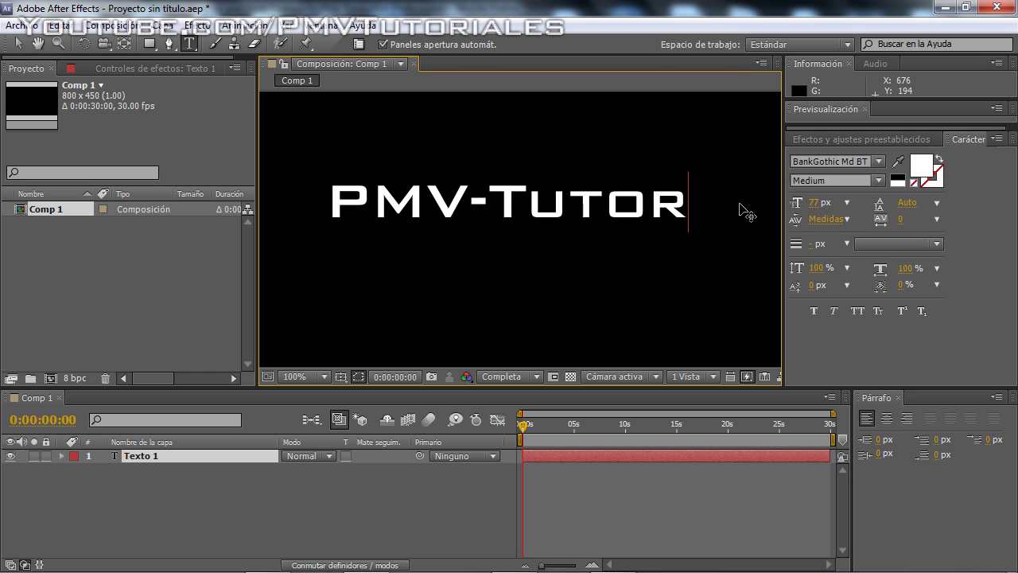
type("iales")
left_click(18, 43)
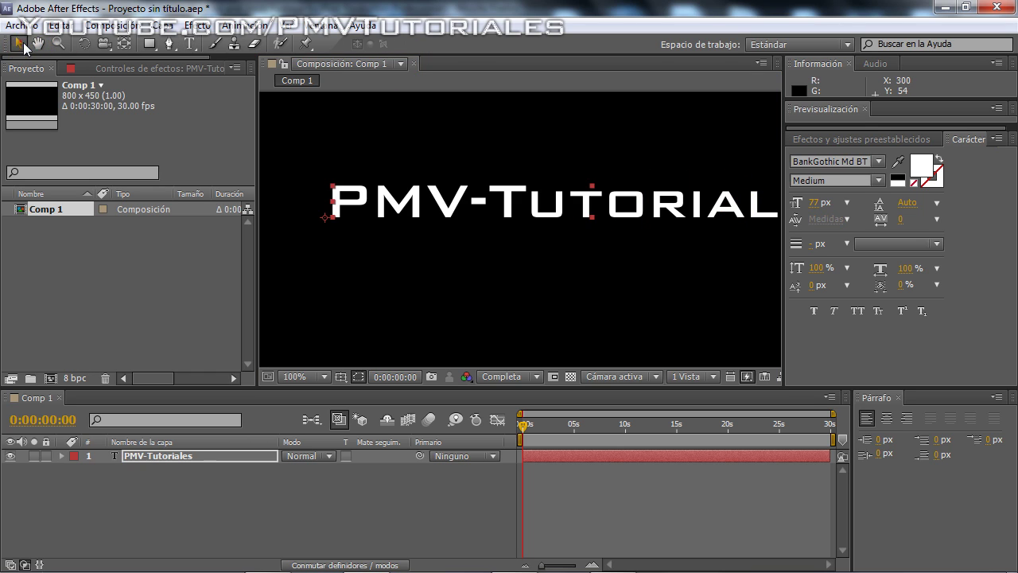
Step: Centre the title in the frame and set its font to BankGothic Md BT Medium, 77 px
key("comma")
key("comma")
left_click_drag(574, 216, 537, 231)
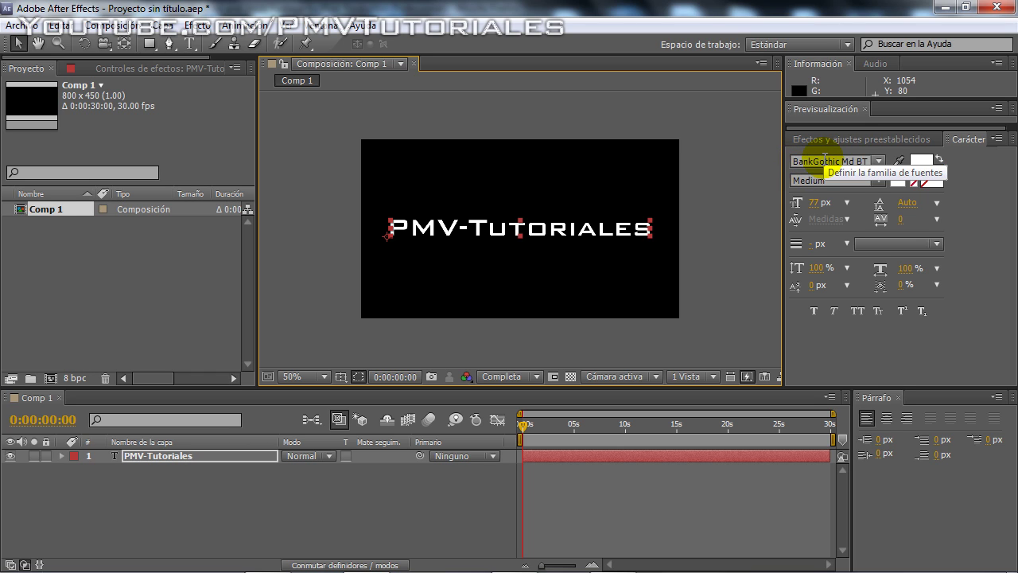
left_click(824, 159)
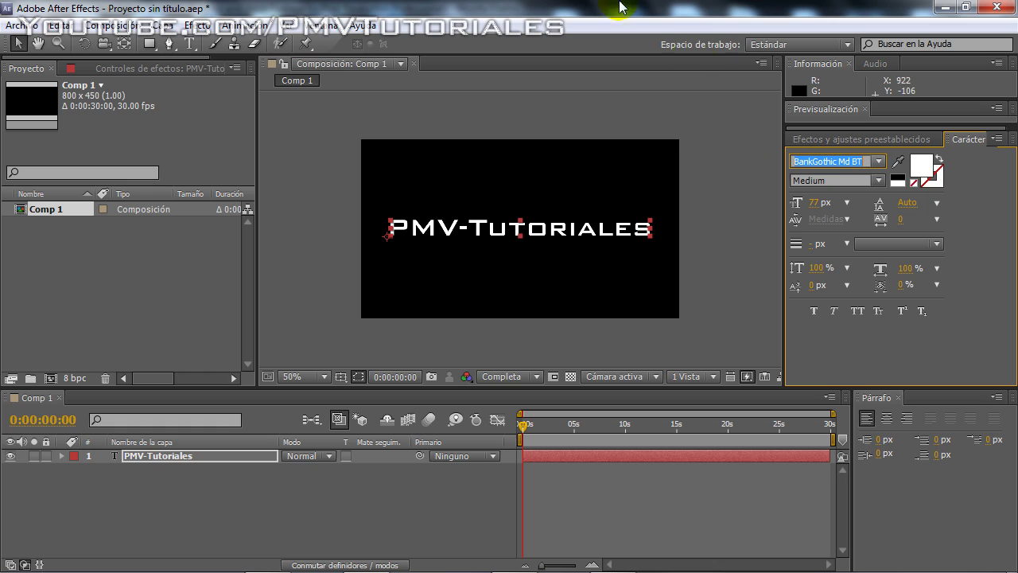
key("period")
left_click(440, 240)
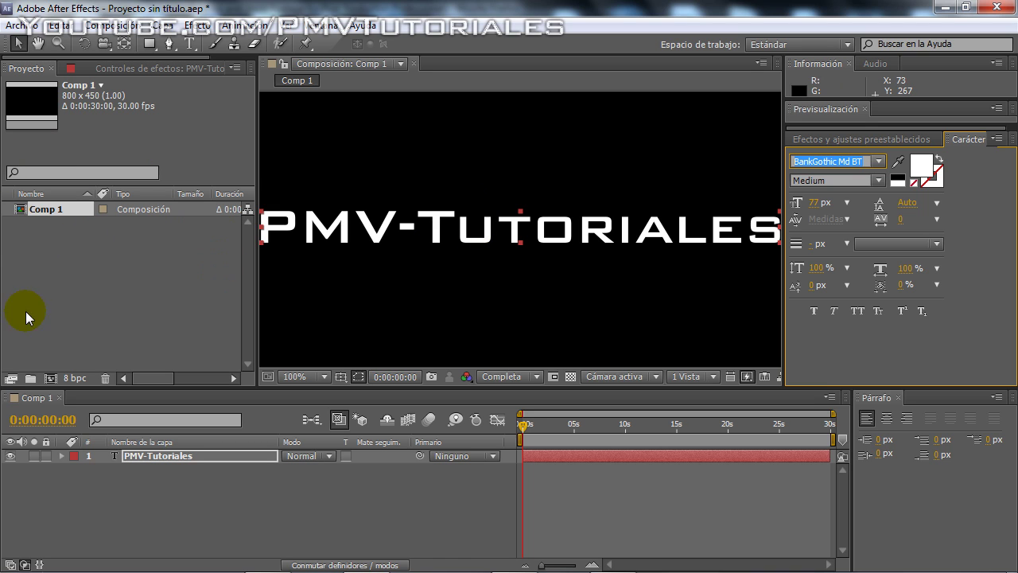
Step: Import metal.jpg and place it in the timeline below the PMV-Tutoriales title layer
double_click(95, 250)
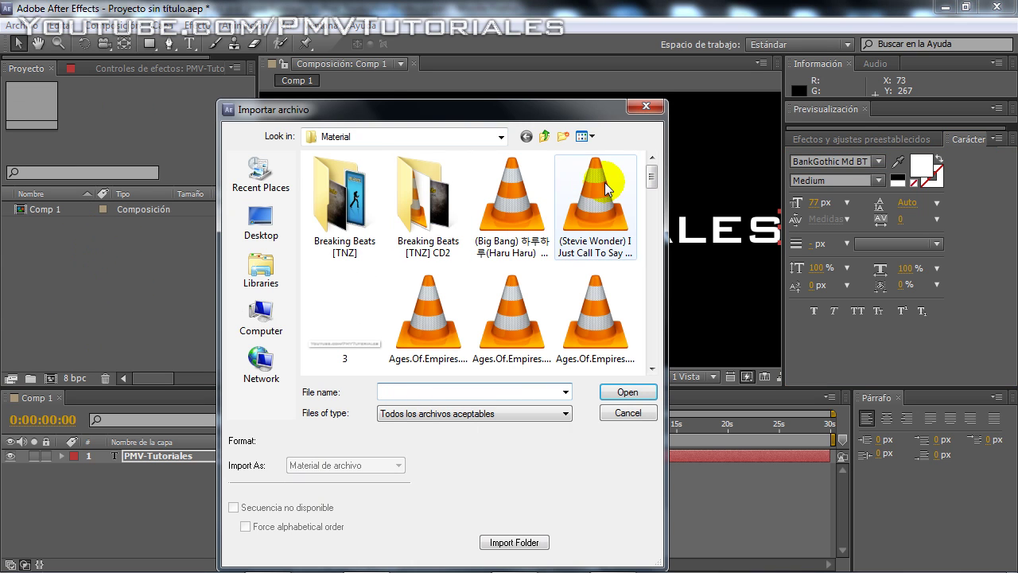
left_click_drag(651, 179, 650, 265)
left_click(596, 231)
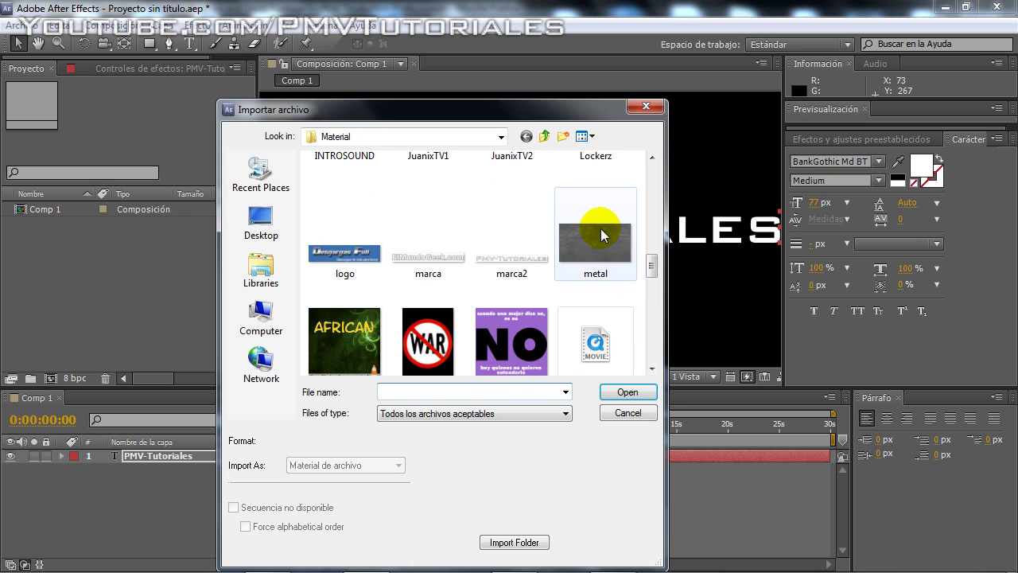
double_click(604, 279)
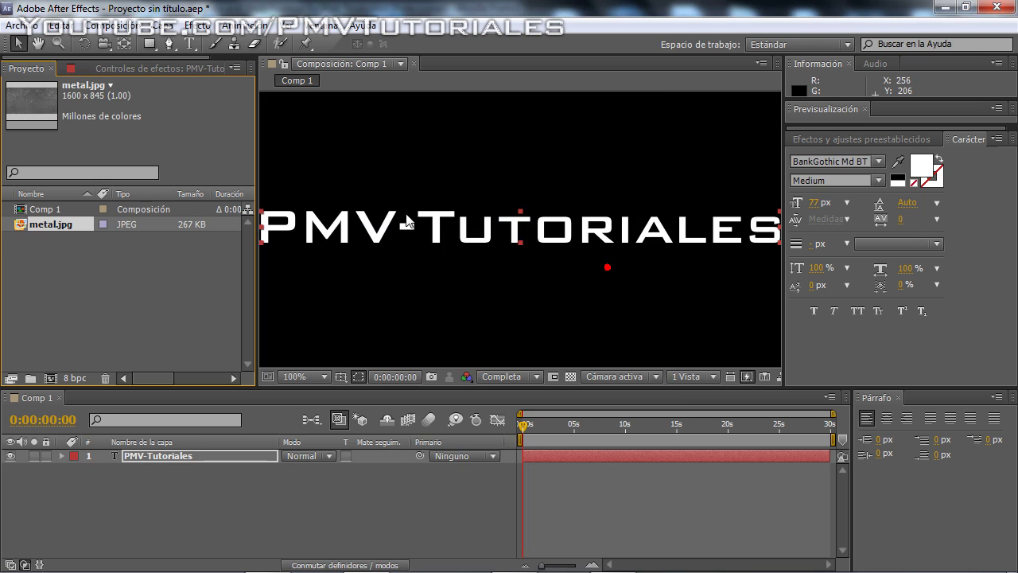
left_click_drag(48, 223, 164, 472)
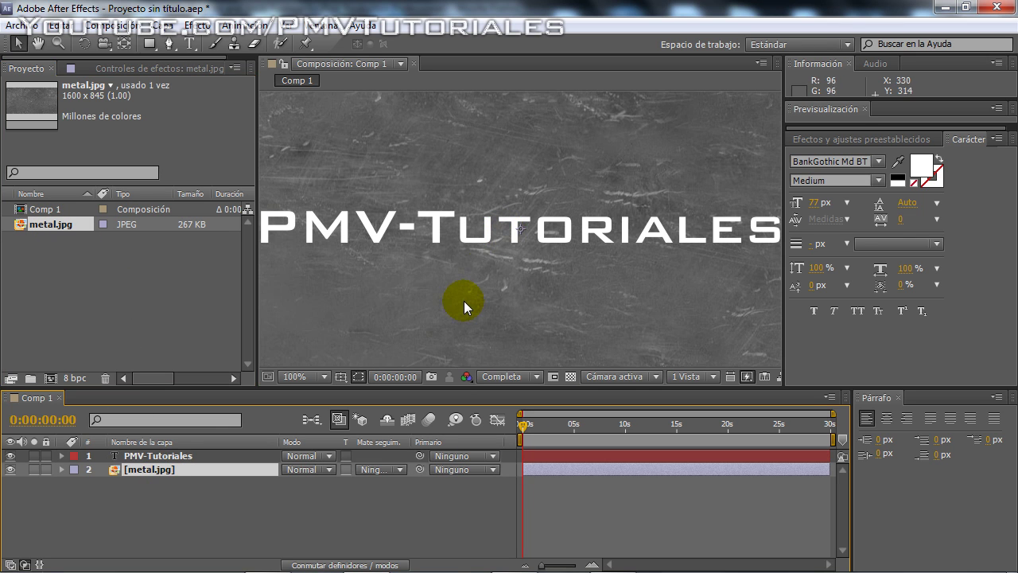
scroll(464, 301, "down", 2)
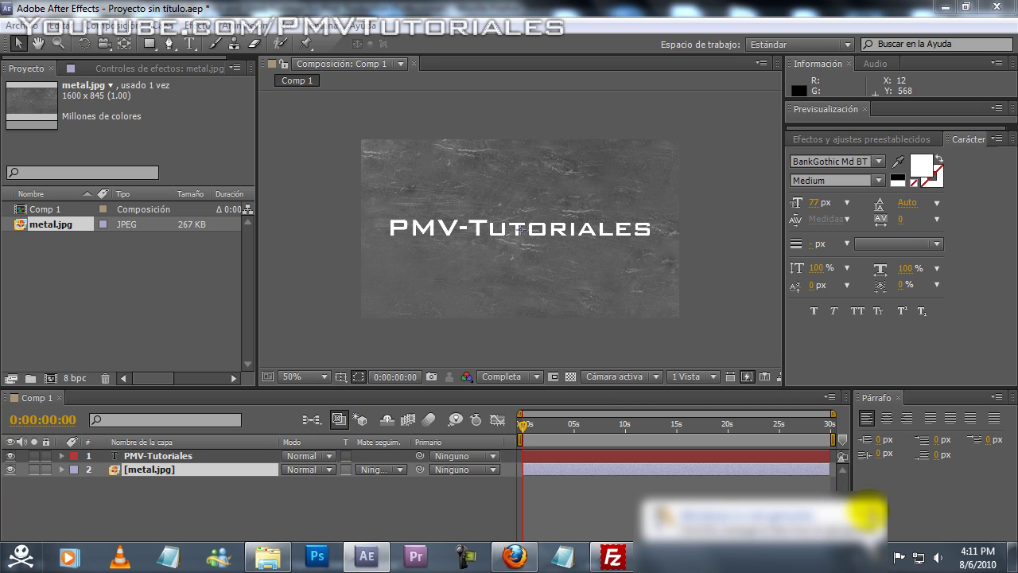
Step: Set metal.jpg's Track Matte to Alpha Matte 'PMV-Tutoriales' so only the letters show metal
left_click(436, 516)
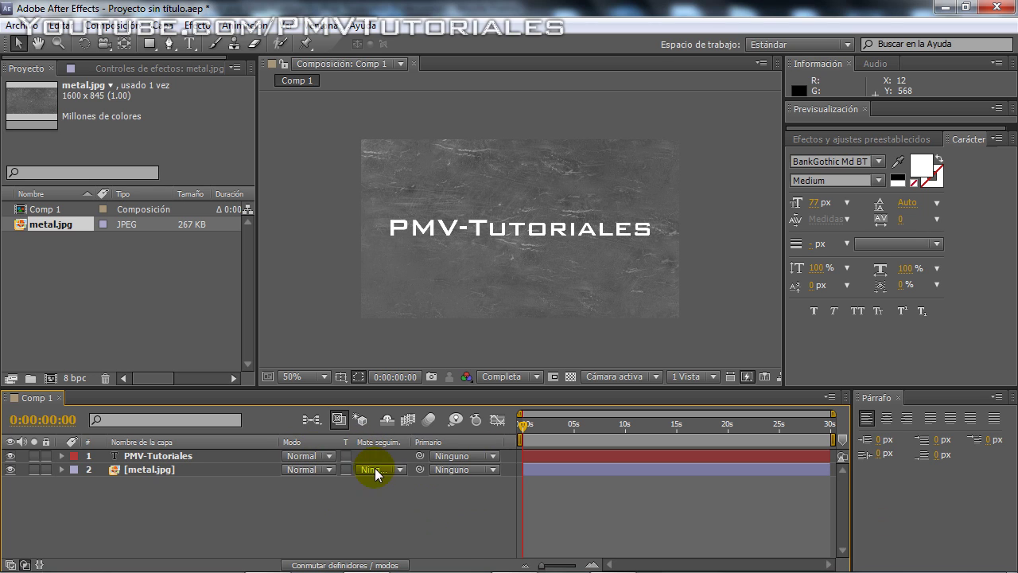
key("F4")
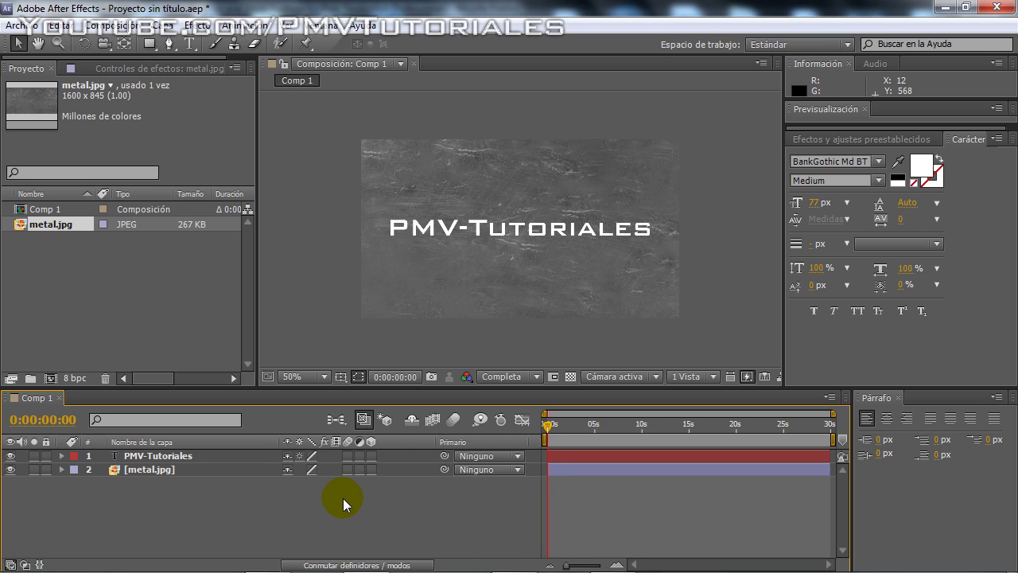
key("F4")
key("F4")
key("F4")
key("F4")
key("F4")
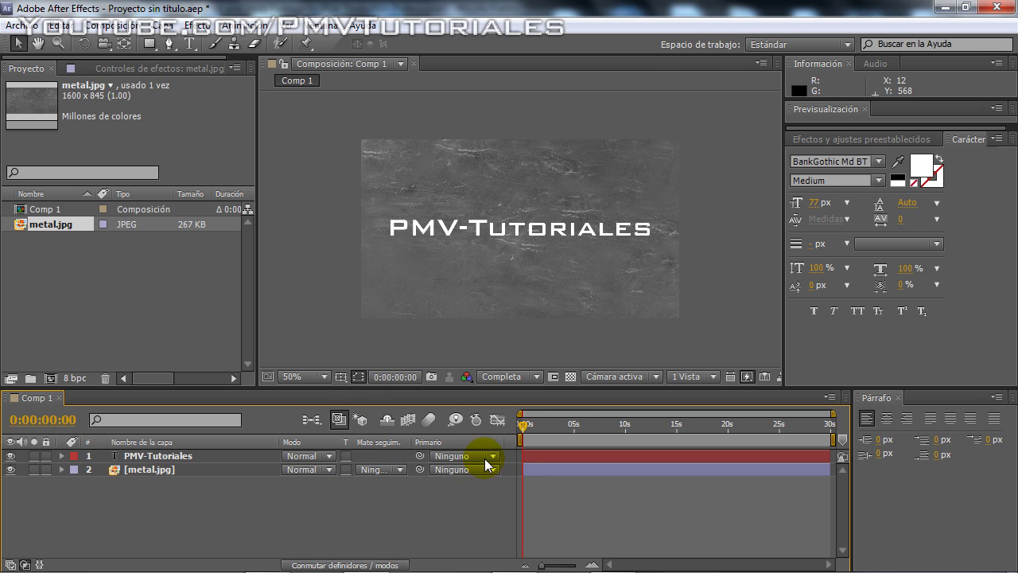
left_click(495, 470)
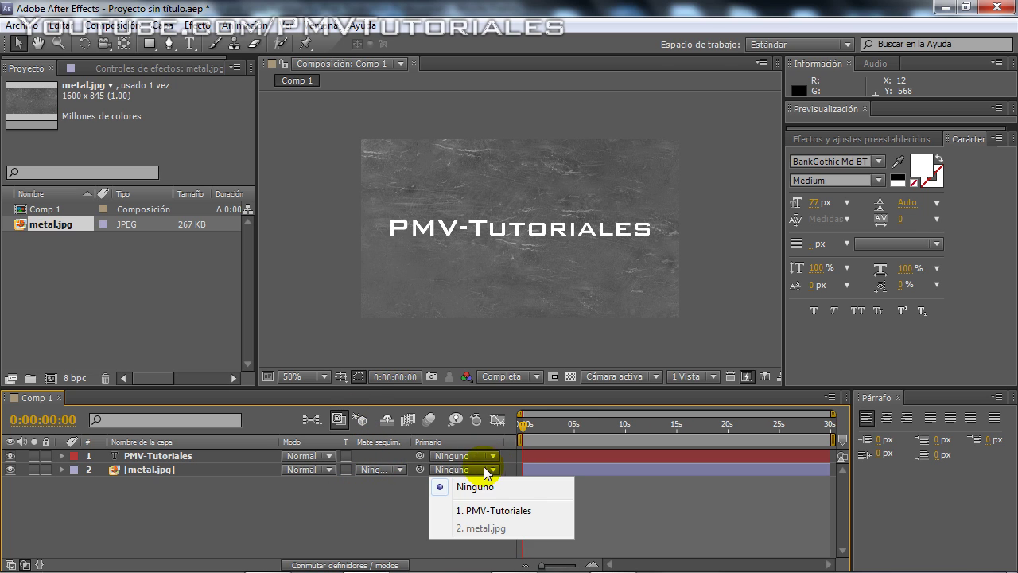
left_click(474, 483)
left_click(401, 468)
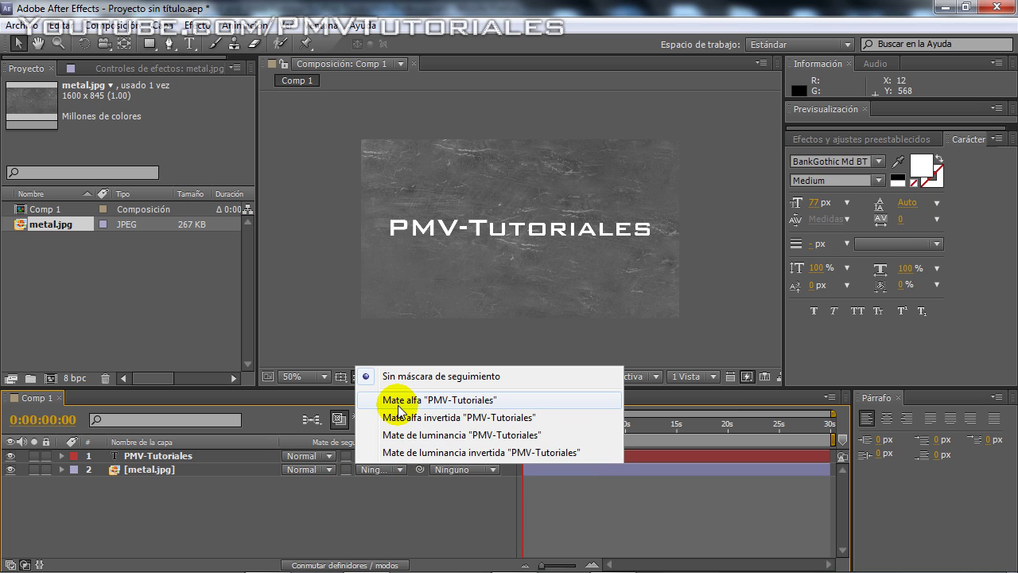
left_click(463, 400)
key("period")
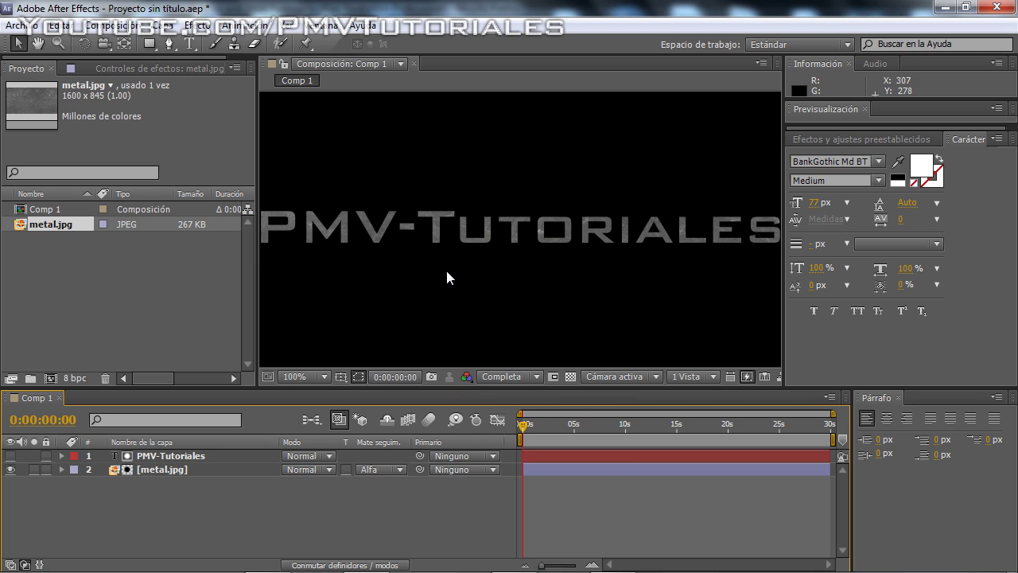
key("comma")
key("period")
Step: Scale the metal.jpg layer down to 48% and position it behind the letters
left_click(166, 472)
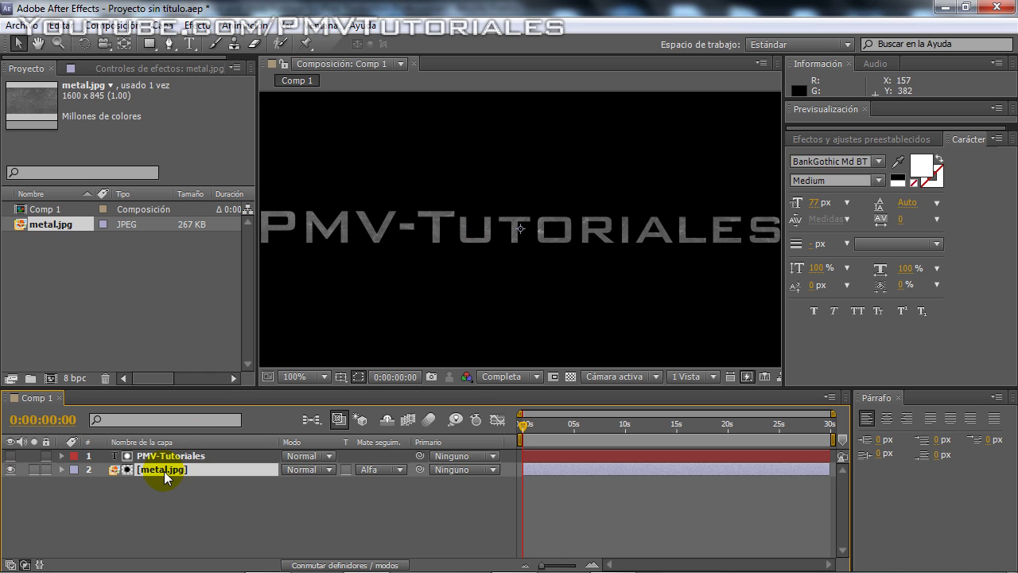
key("t")
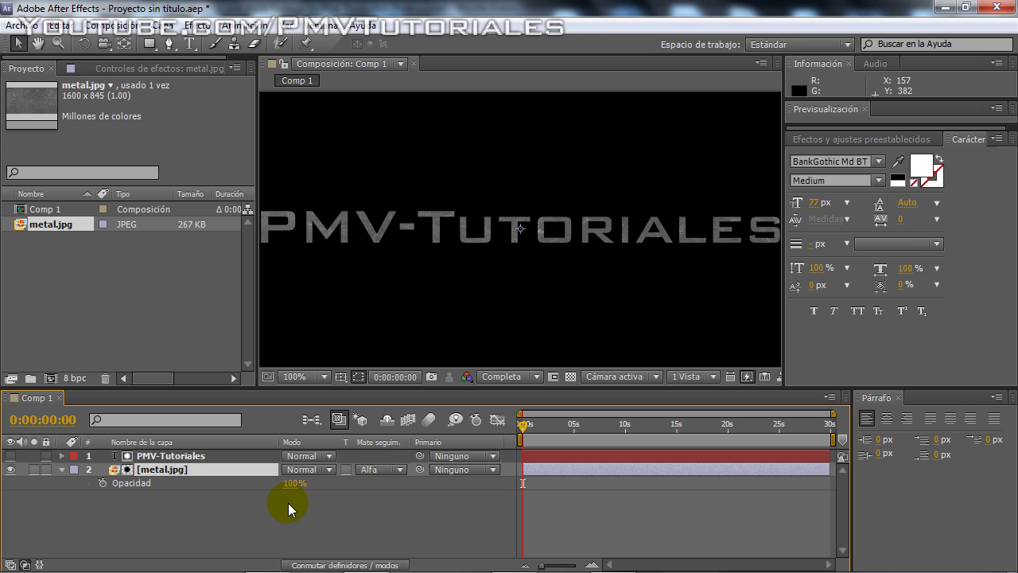
key("s")
key("comma")
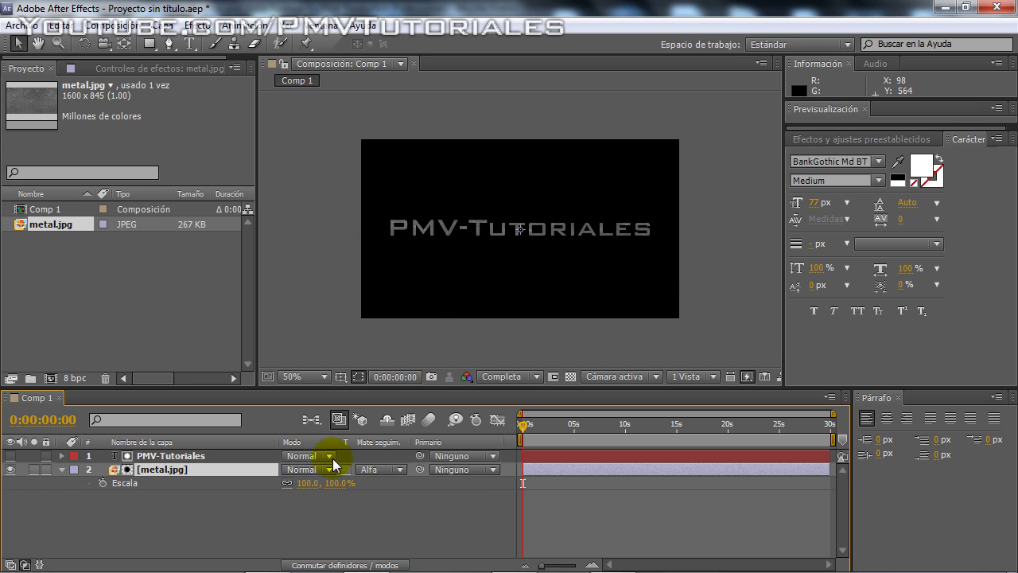
left_click_drag(334, 483, 293, 483)
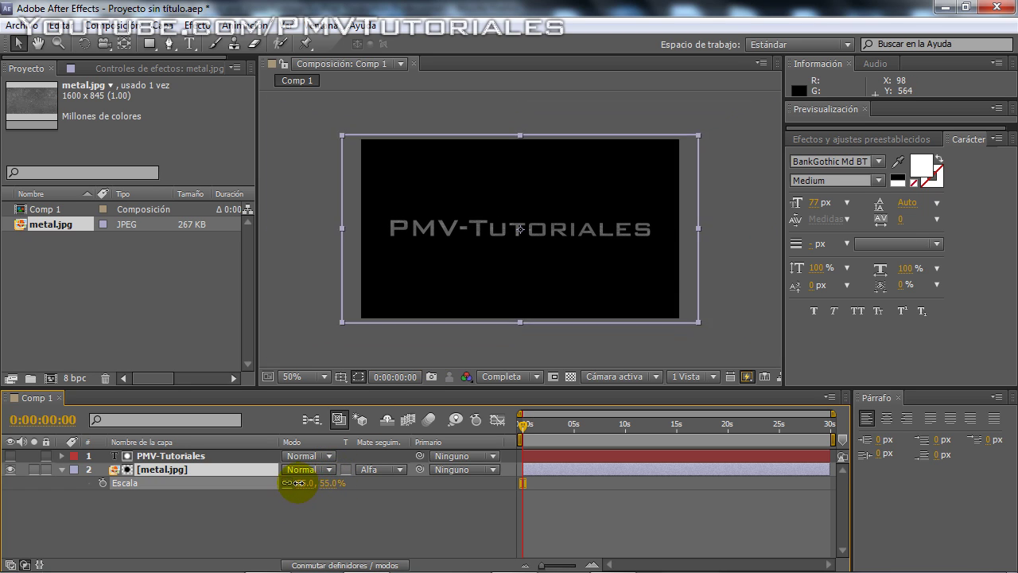
key("period")
left_click_drag(494, 316, 448, 386)
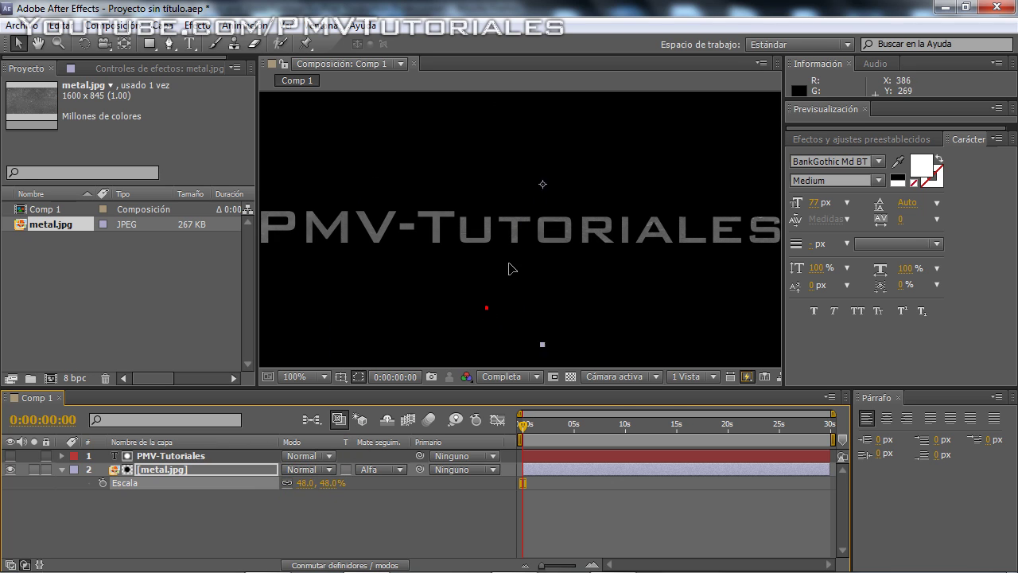
Step: Nudge the metal texture into place and bring up the Effects and Presets list
key("comma")
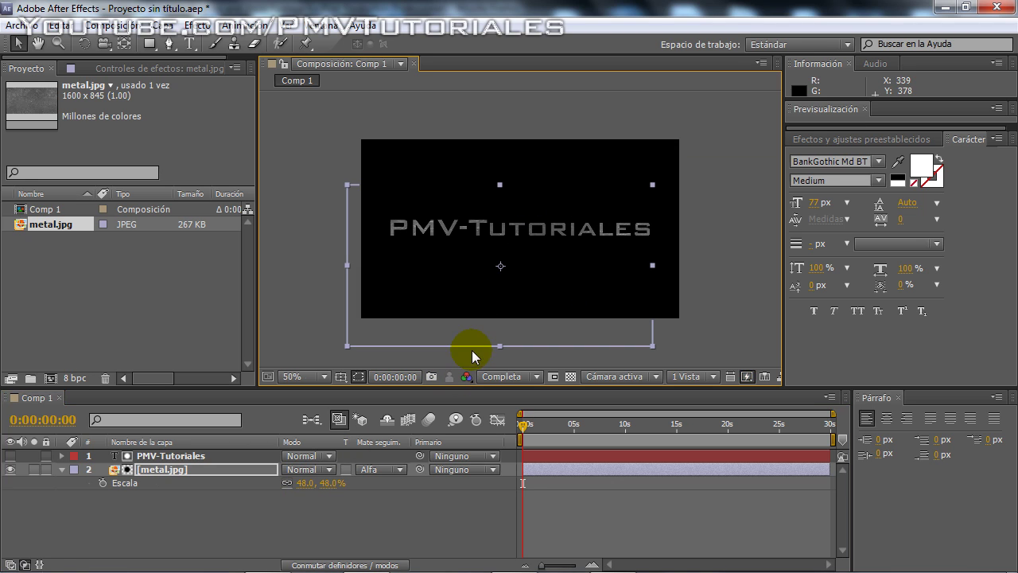
left_click_drag(517, 255, 527, 249)
key("period")
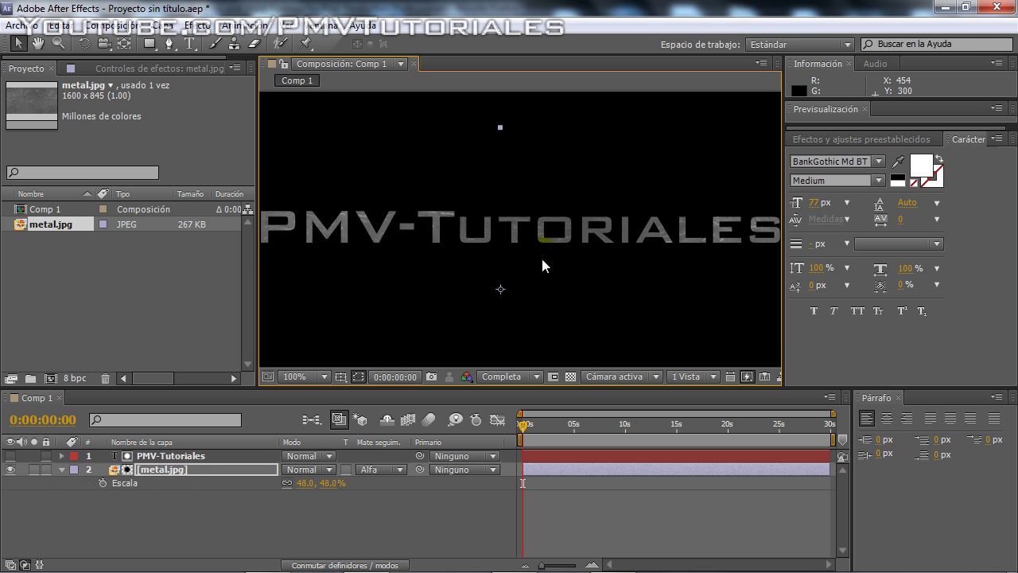
left_click_drag(380, 272, 362, 267)
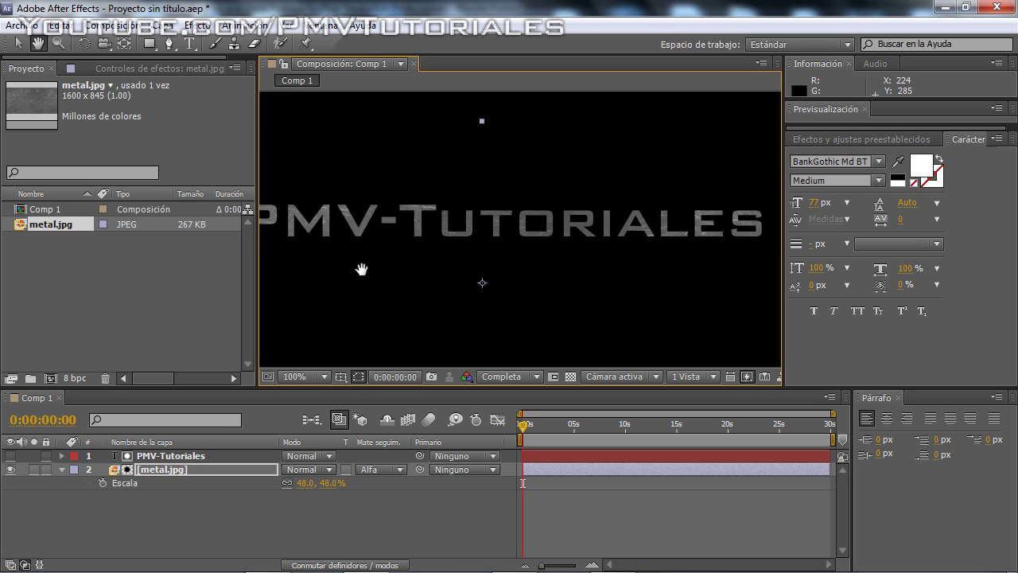
key("comma")
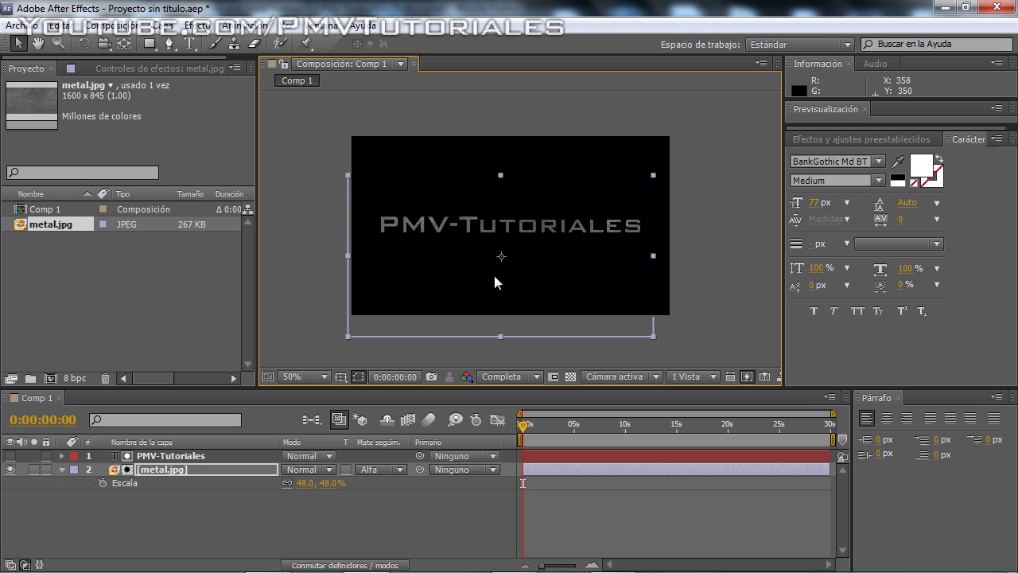
key("period")
left_click_drag(431, 275, 451, 269)
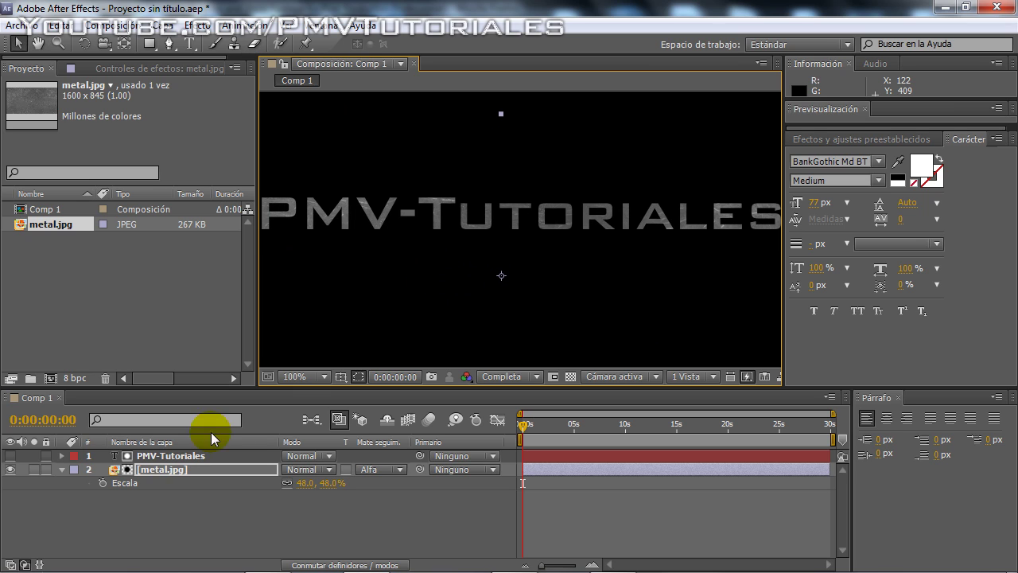
left_click(162, 469)
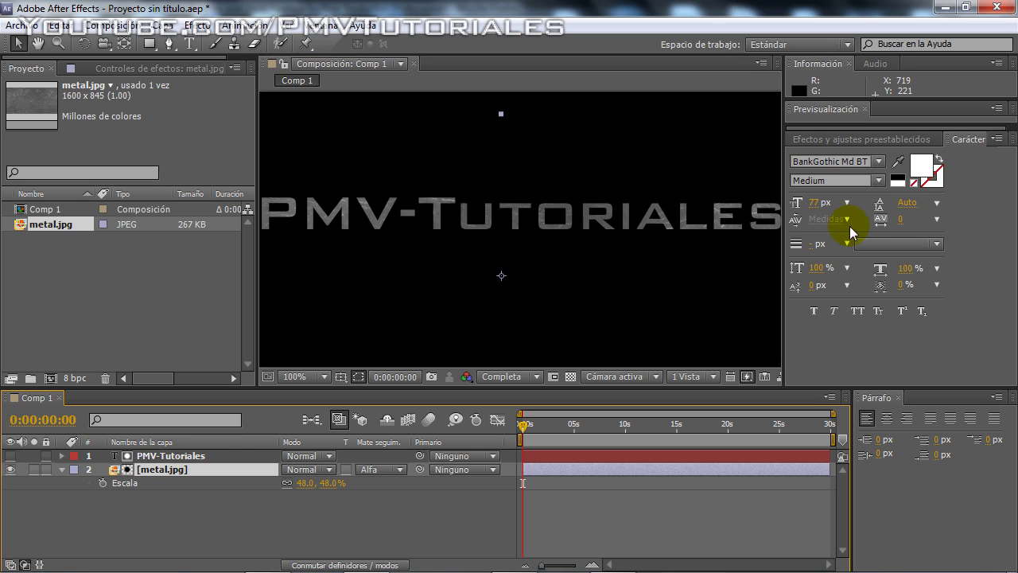
left_click(858, 140)
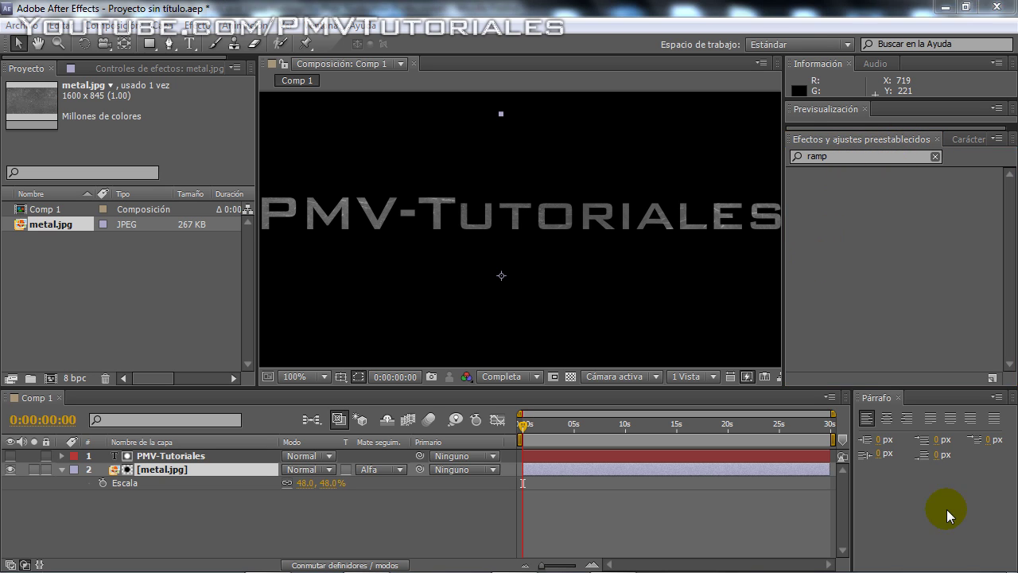
Step: Apply Curves to metal.jpg and bend the RGB curve into an S for contrast
left_click_drag(831, 157, 755, 156)
type("curvas")
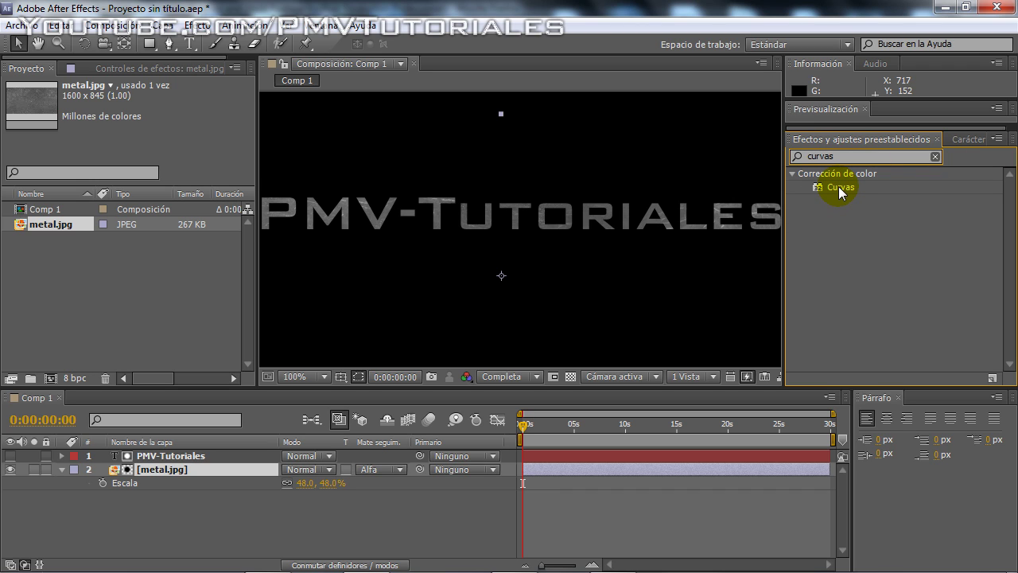
left_click_drag(840, 187, 253, 411)
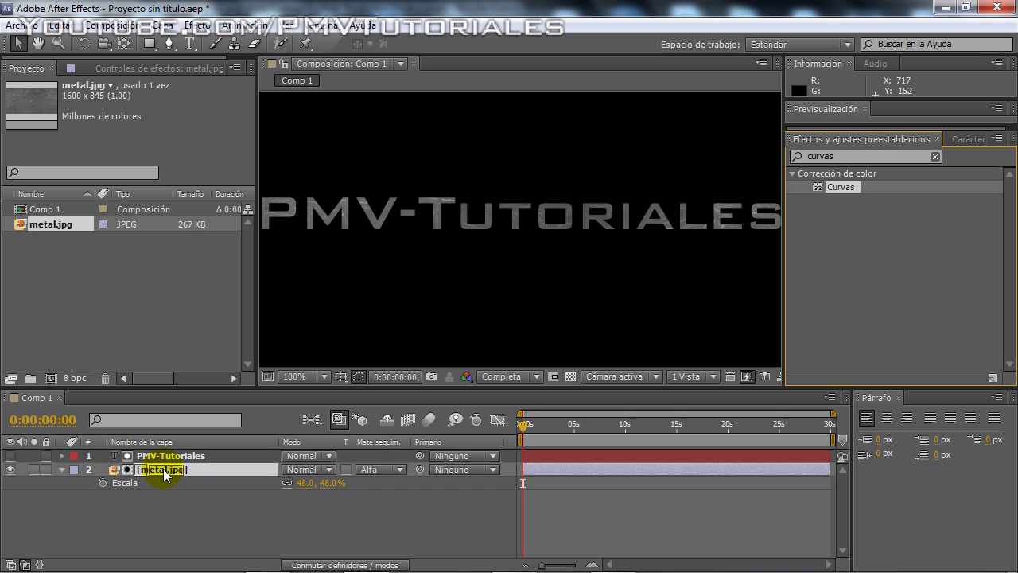
left_click_drag(163, 469, 163, 470)
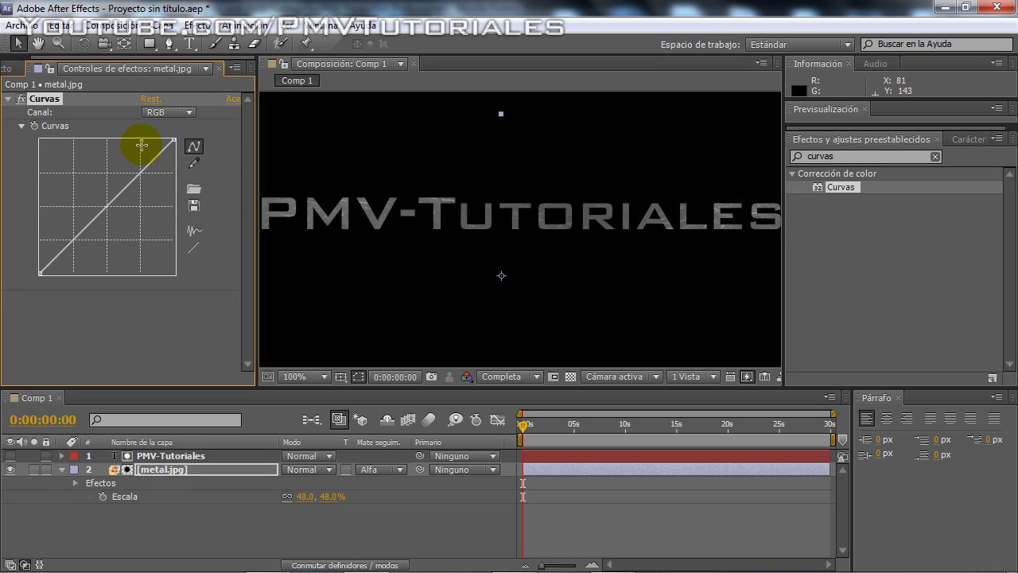
left_click_drag(126, 188, 123, 182)
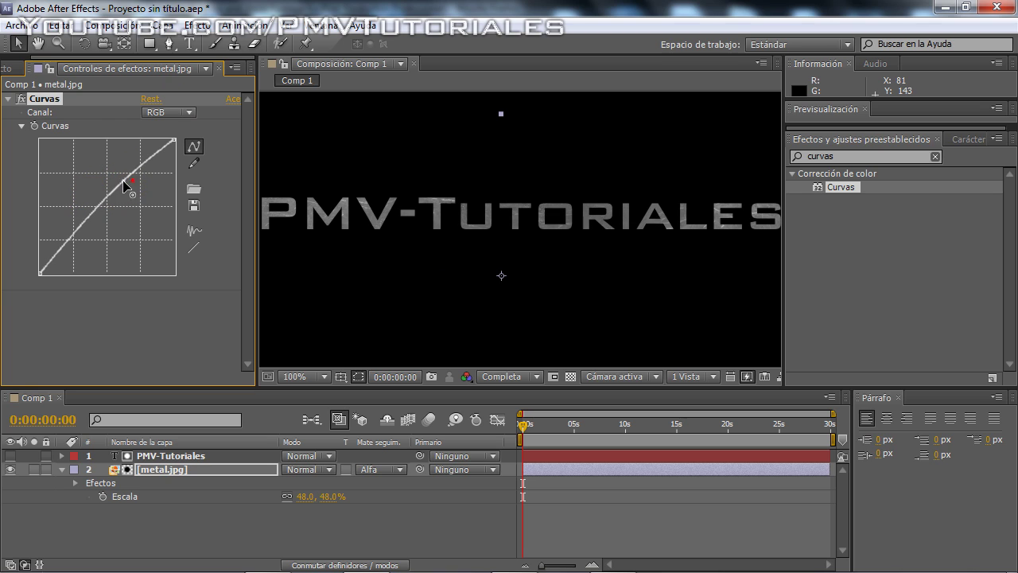
left_click_drag(68, 239, 78, 254)
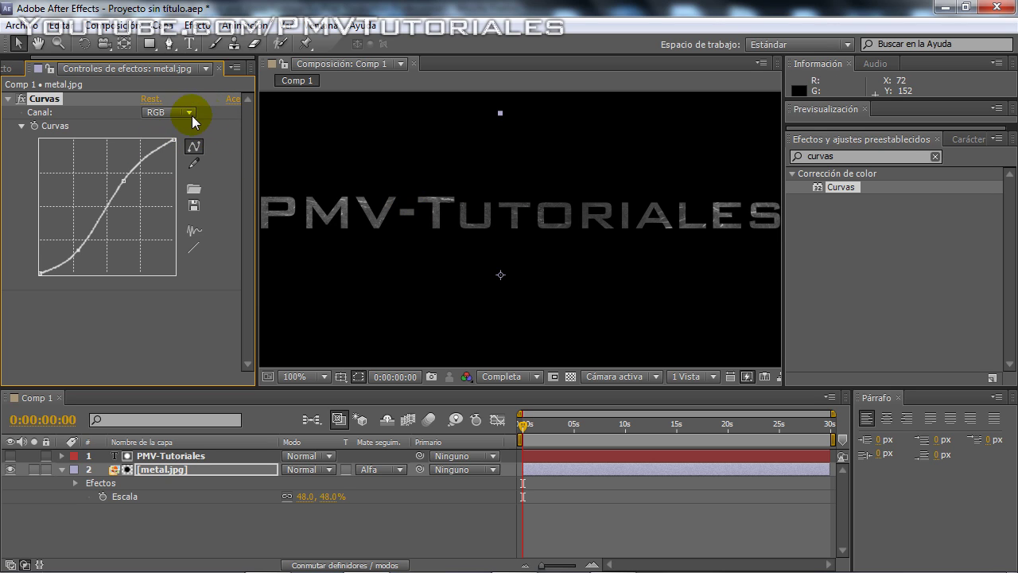
Step: Lift the blue channel slightly for a bluish tint and add a centre point on red
left_click(192, 115)
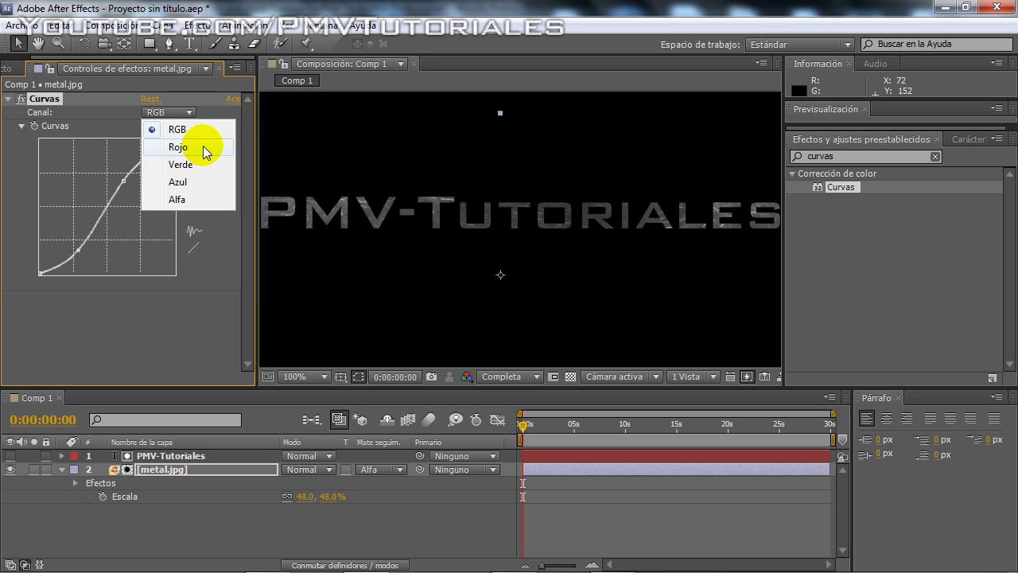
left_click(199, 182)
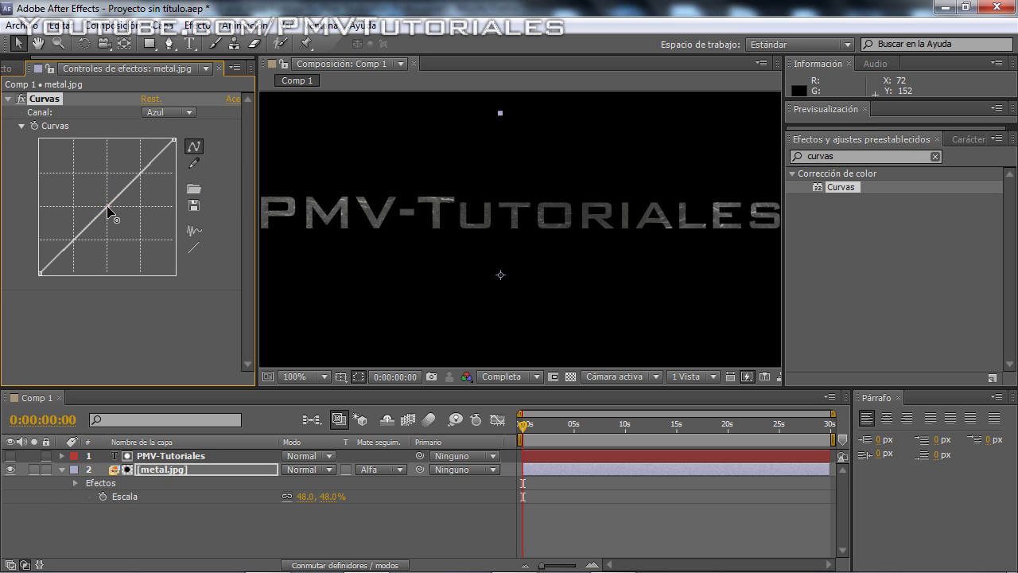
left_click_drag(106, 207, 103, 203)
left_click(244, 101)
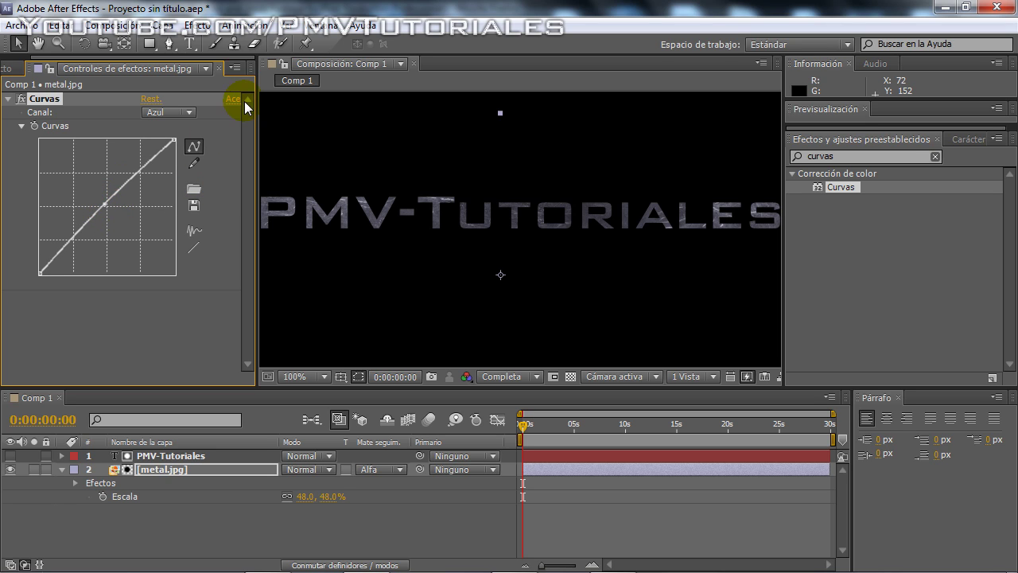
left_click(189, 112)
left_click(184, 152)
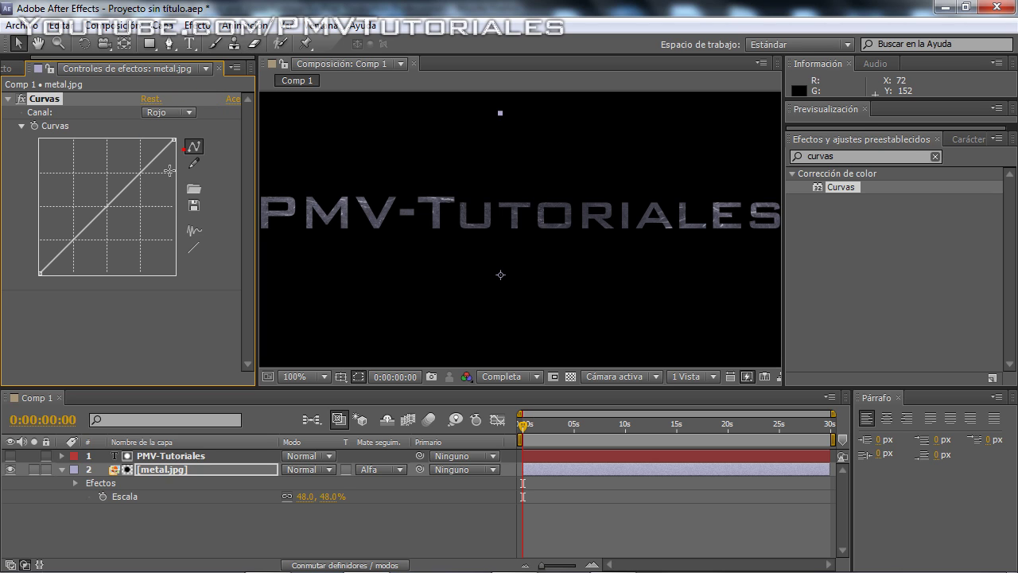
left_click(109, 206)
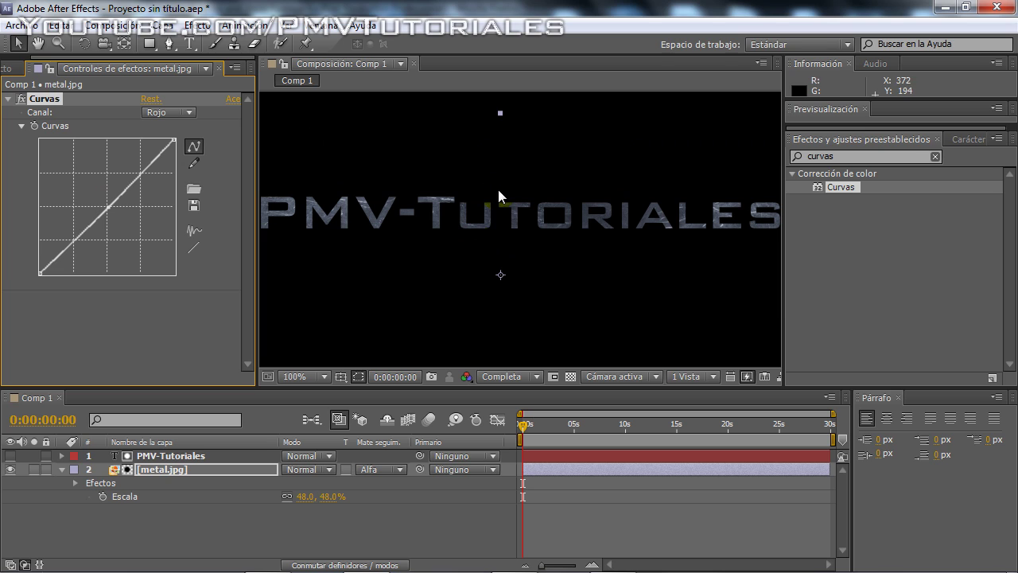
Step: Duplicate the PMV-Tutoriales layer, make PMV-Tutoriales 2 visible, and set its fill to black
left_click(61, 469)
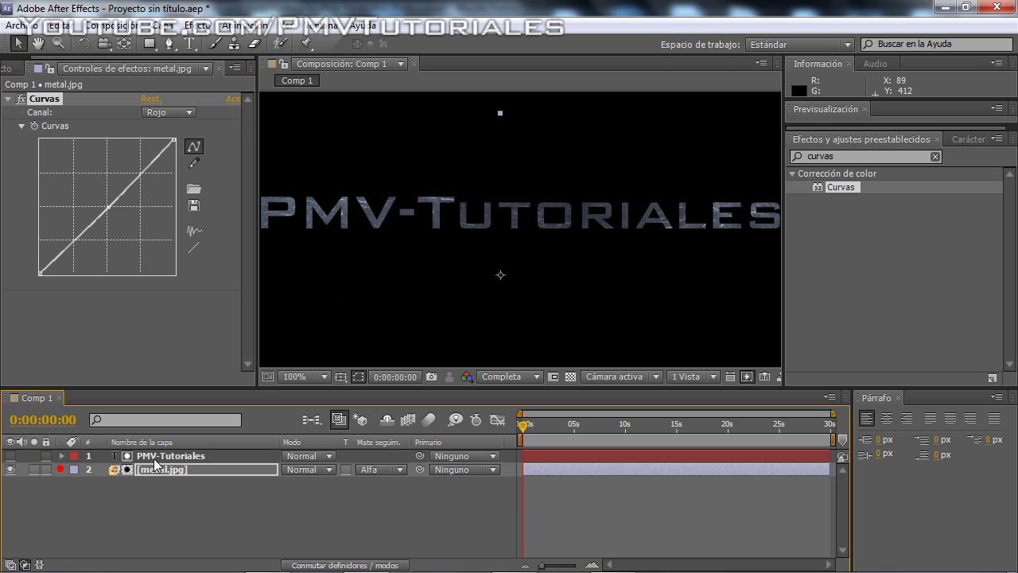
left_click(156, 456)
left_click(162, 456)
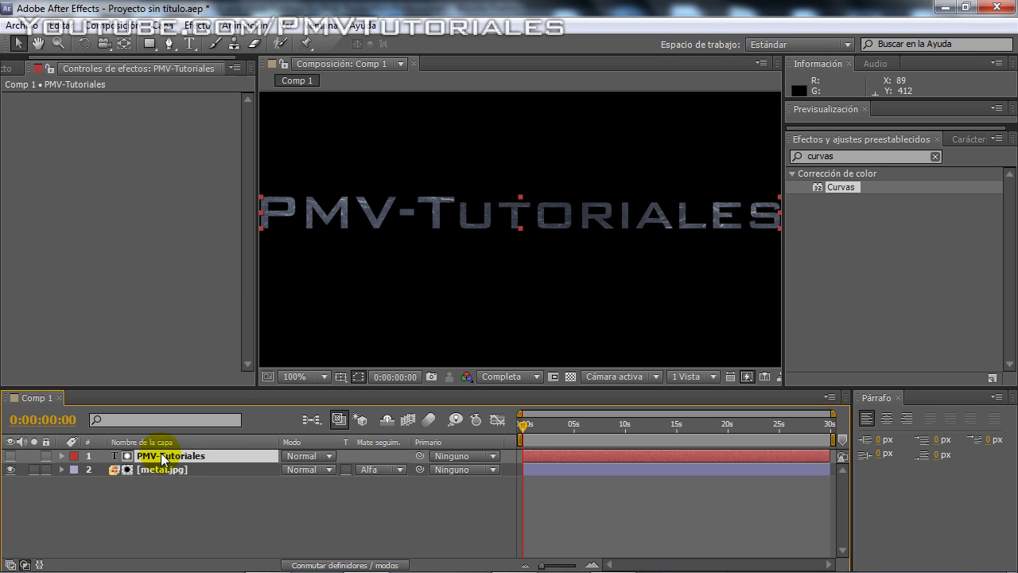
key("ctrl+d")
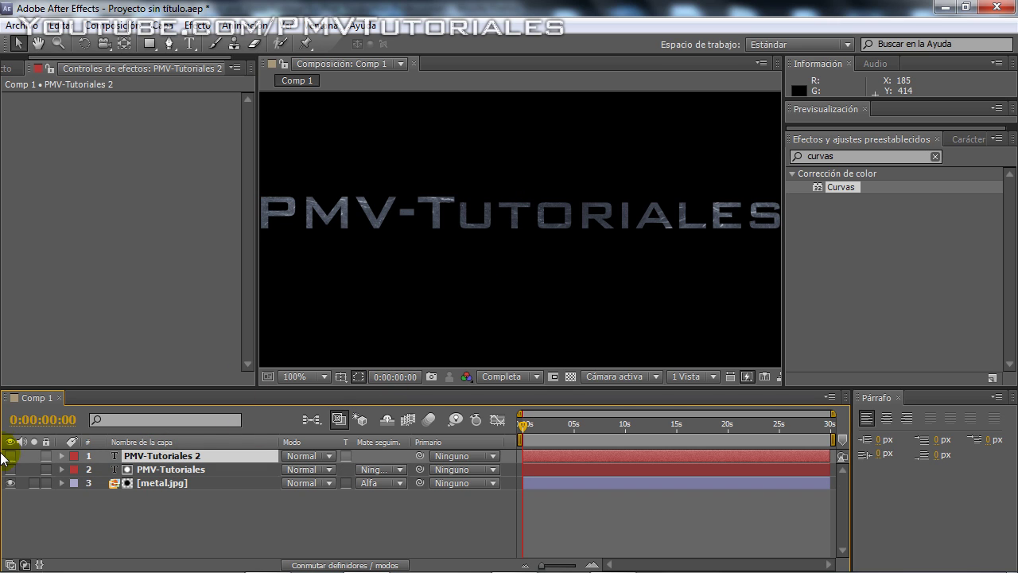
left_click(10, 455)
scroll(630, 228, "down", 2)
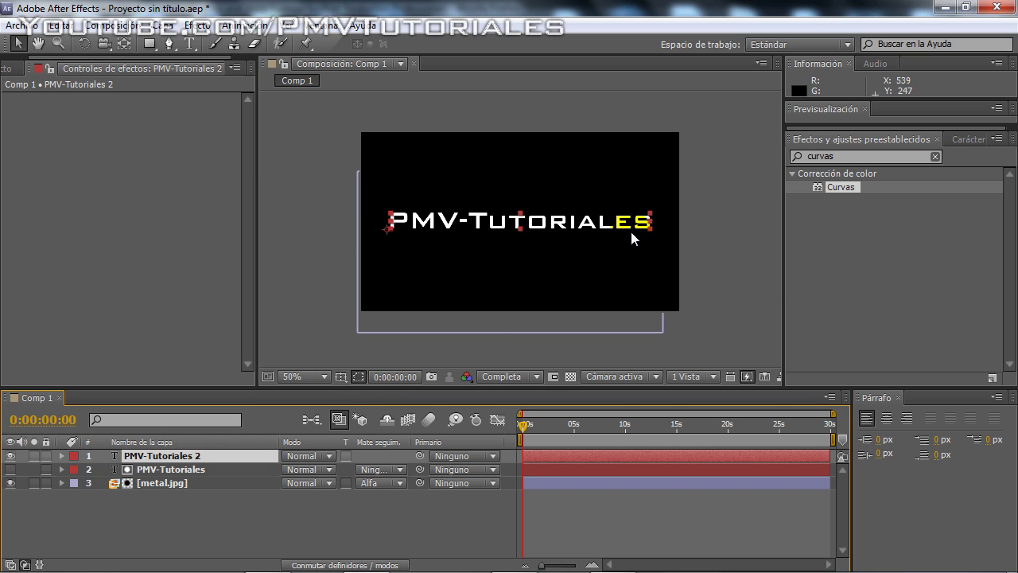
scroll(630, 229, "up", 2)
left_click(972, 140)
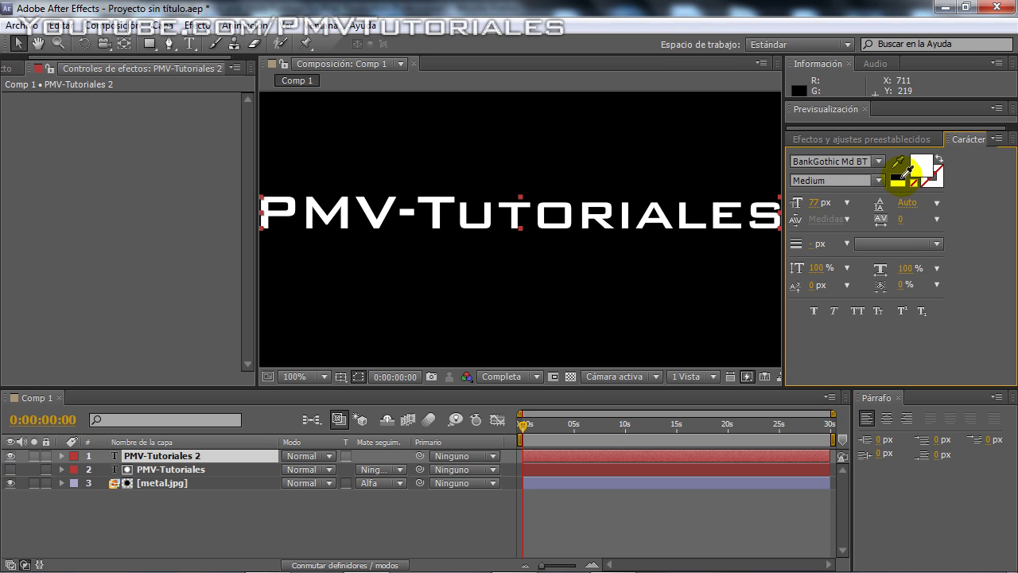
left_click(898, 175)
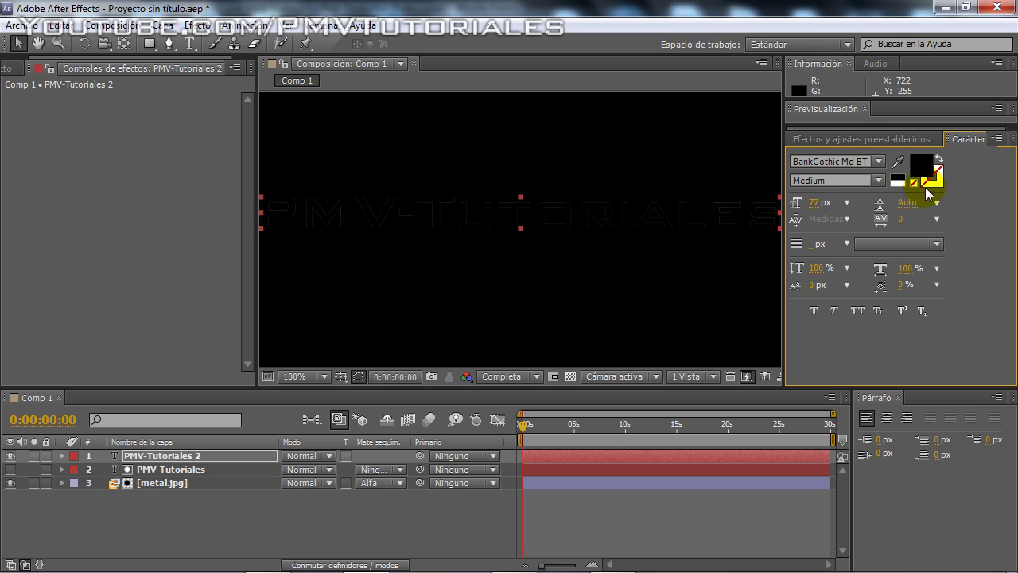
left_click(863, 140)
Step: Search 'bise' and apply the Biselar alfa (Bevel Alpha) effect to PMV-Tutoriales 2
left_click(859, 157)
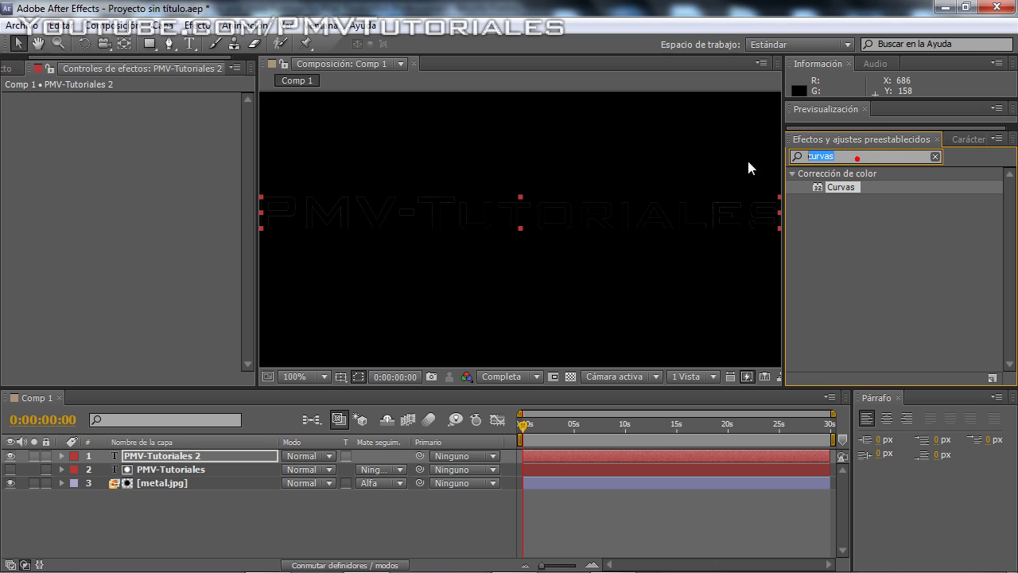
type("bi")
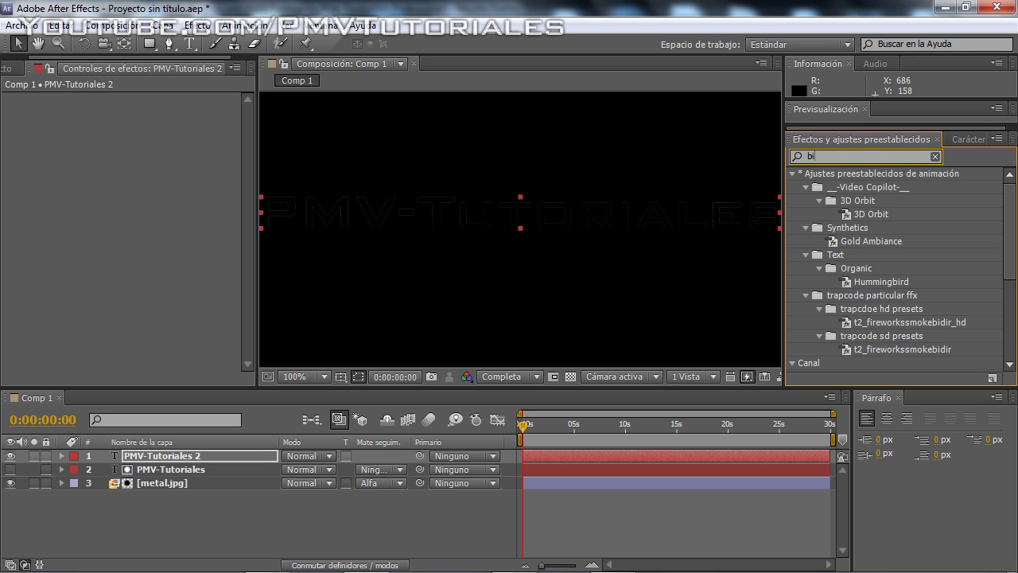
type("s")
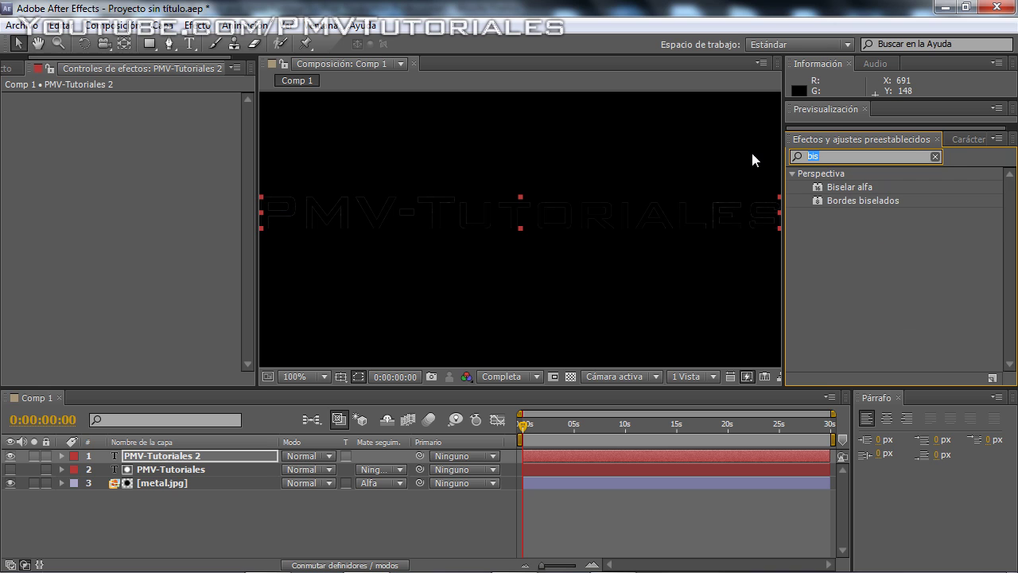
type("bevel")
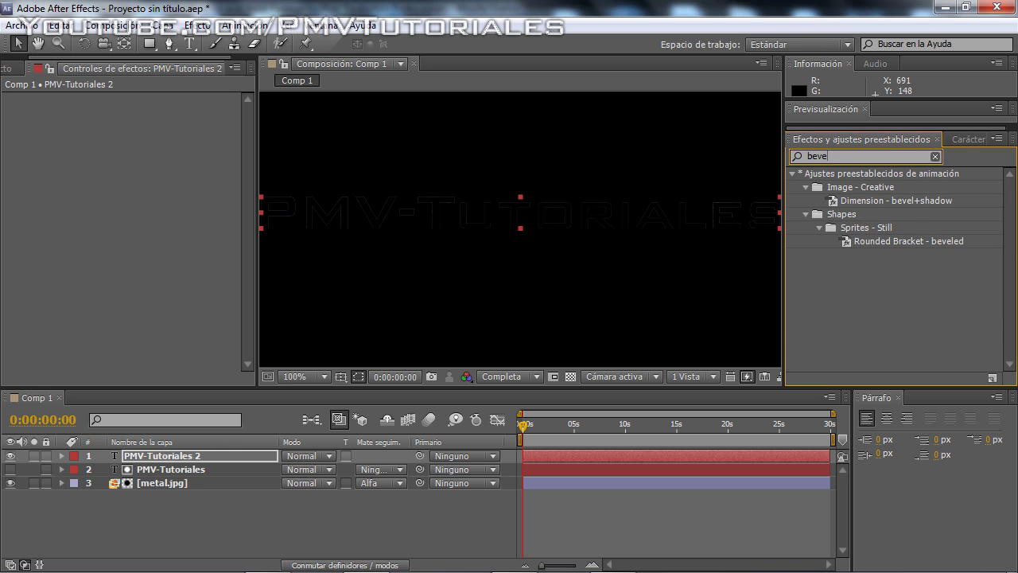
key("BackSpace")
key("BackSpace")
key("BackSpace")
type("bise")
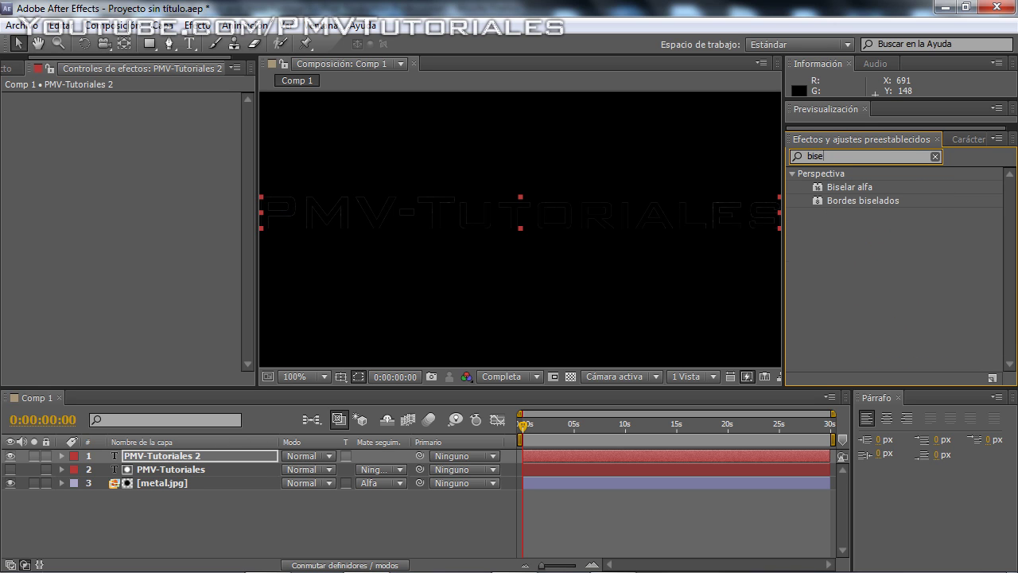
left_click_drag(850, 188, 187, 476)
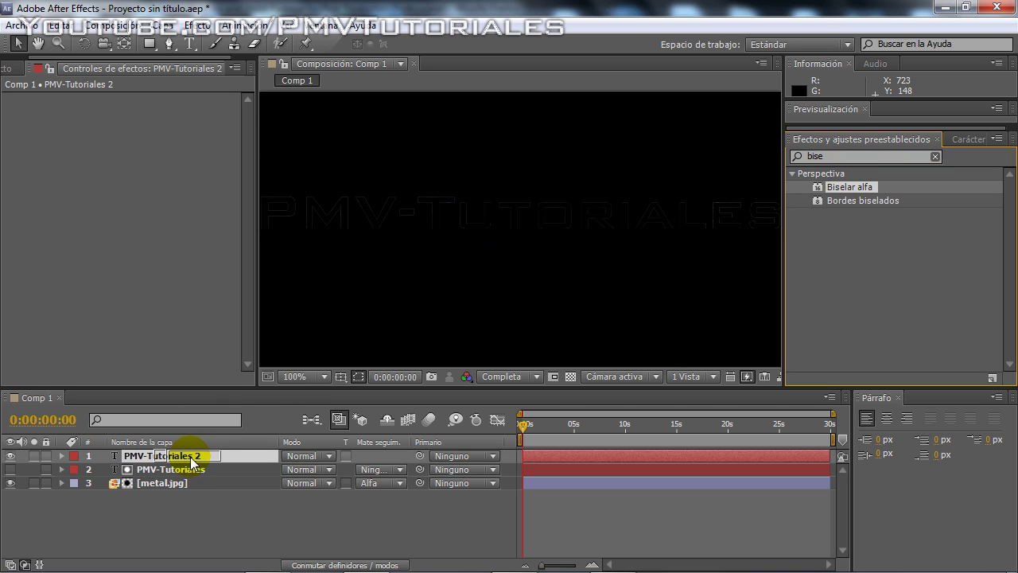
left_click_drag(187, 476, 179, 461)
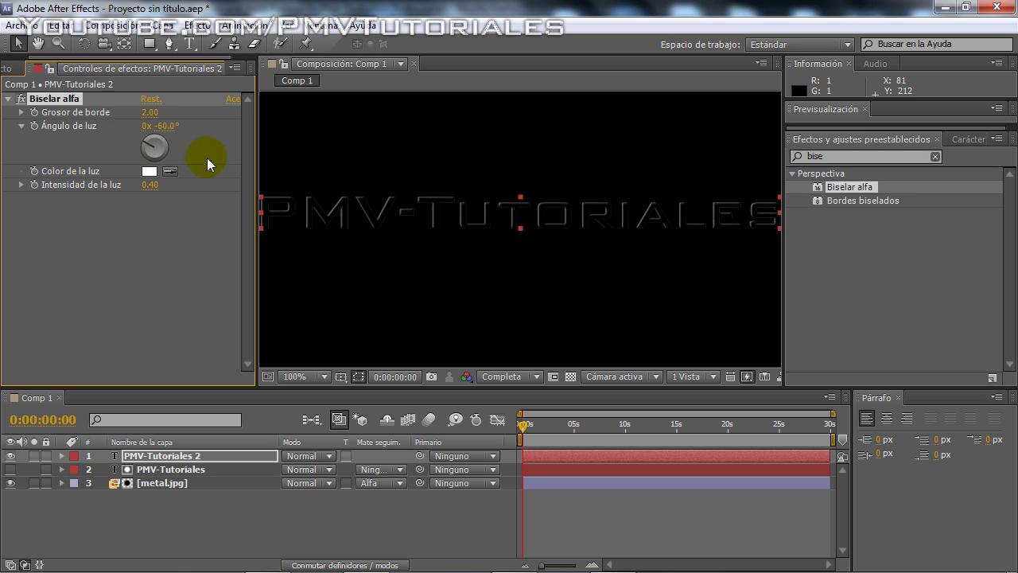
Step: Set the bevel's light angle to 0° and its light intensity to 0.62
left_click(159, 127)
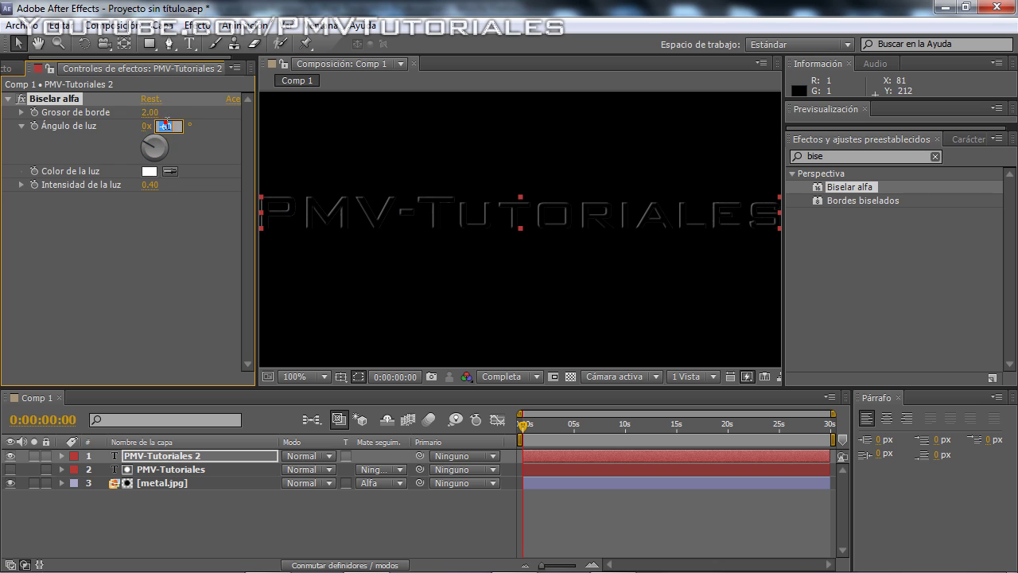
type("0")
left_click(191, 227)
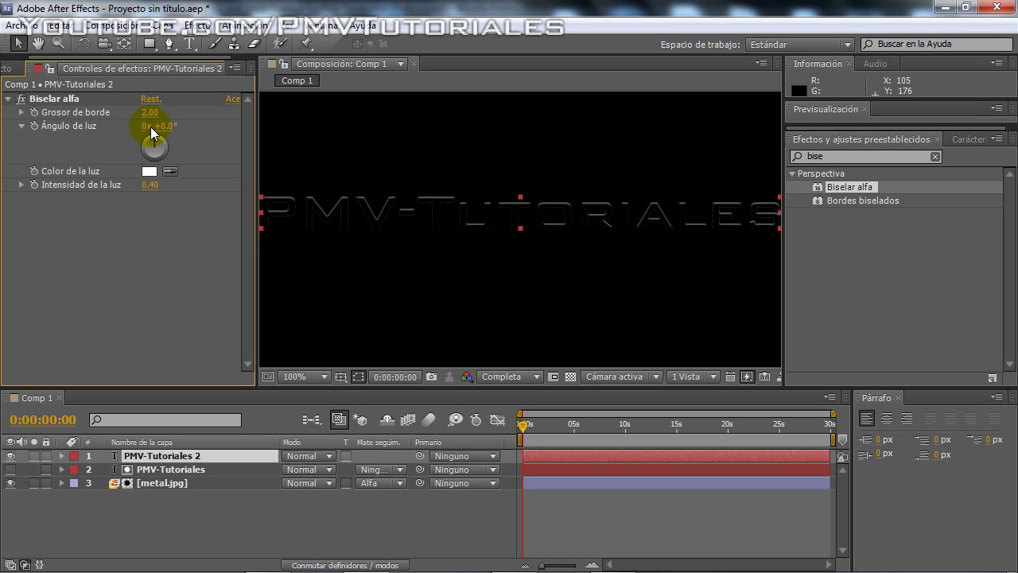
left_click_drag(149, 184, 170, 182)
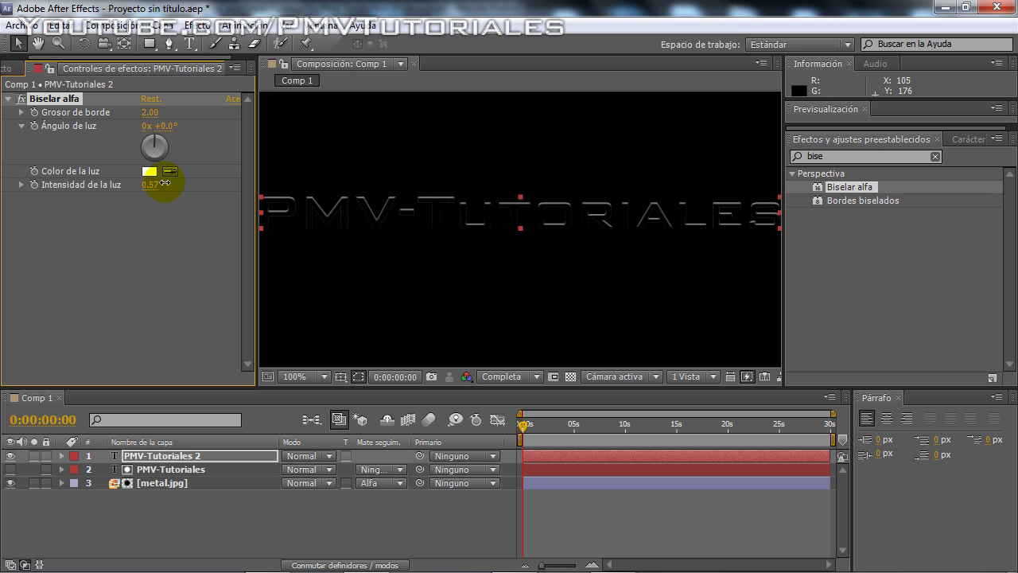
Step: Change the PMV-Tutoriales 2 layer's blending mode from Normal to Añadir
key("h")
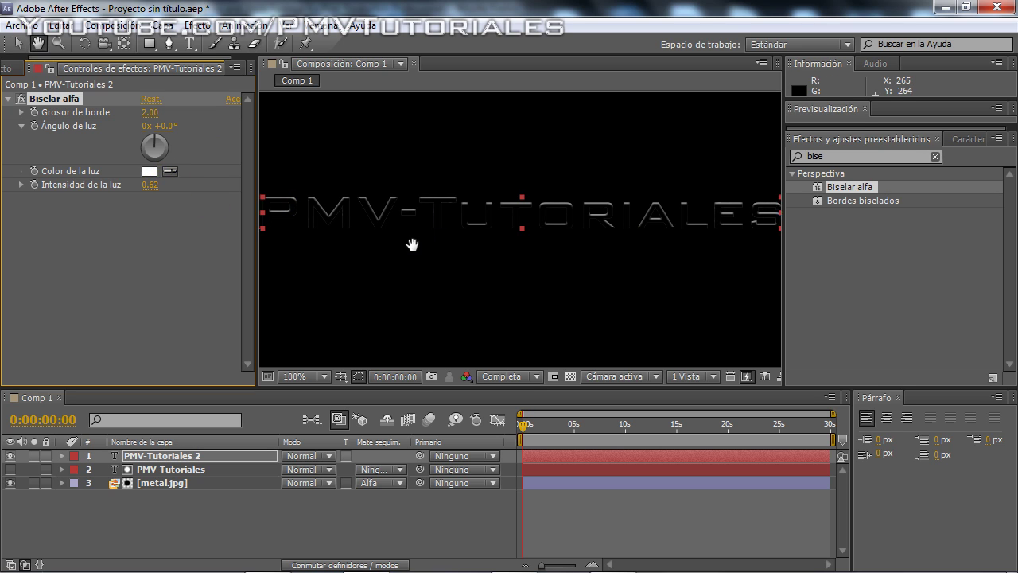
mouse_move(412, 243)
left_mouse_down()
mouse_move(382, 244)
mouse_move(420, 236)
left_mouse_up()
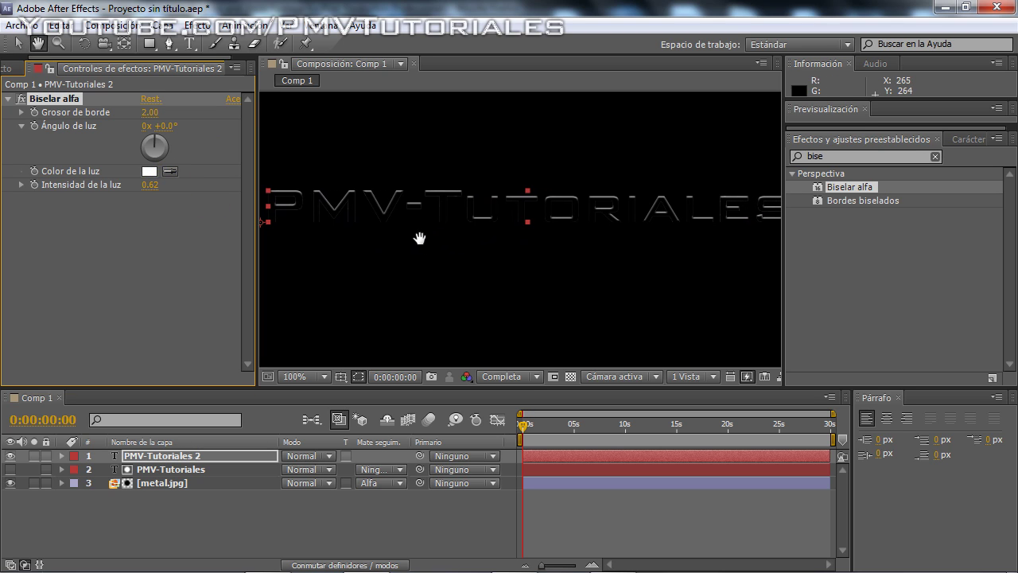
key("v")
left_click(168, 456)
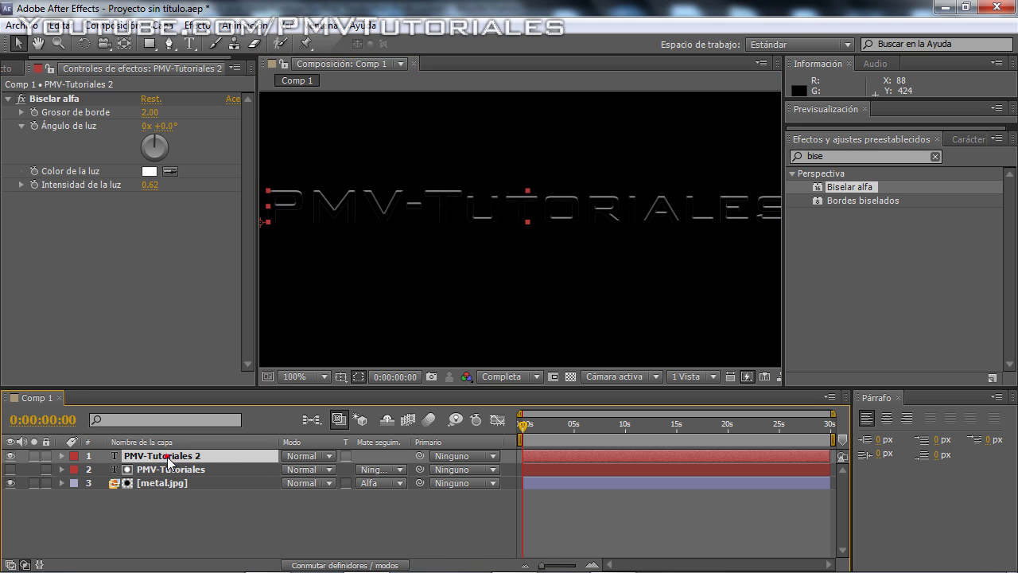
left_click(330, 457)
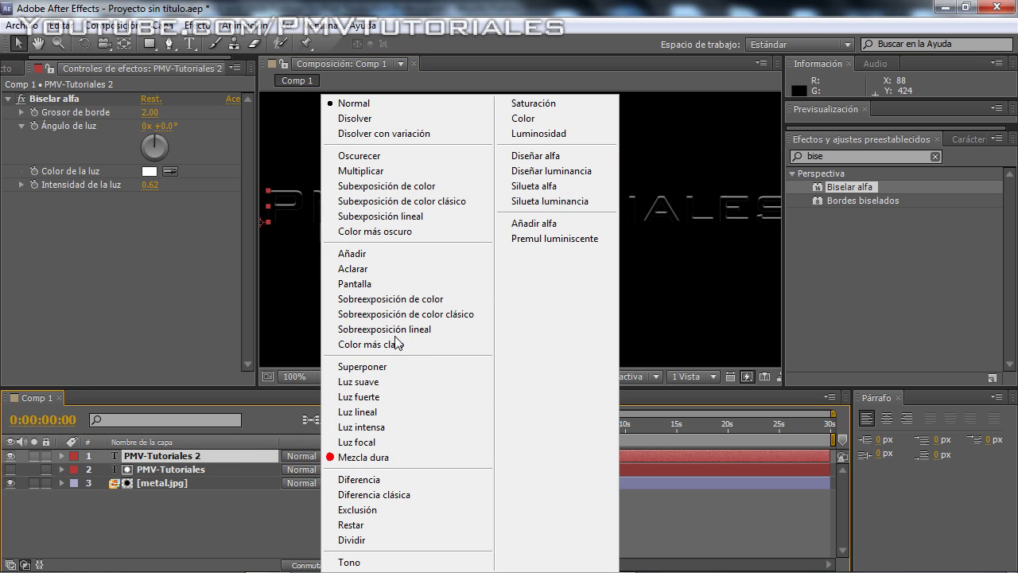
left_click(395, 260)
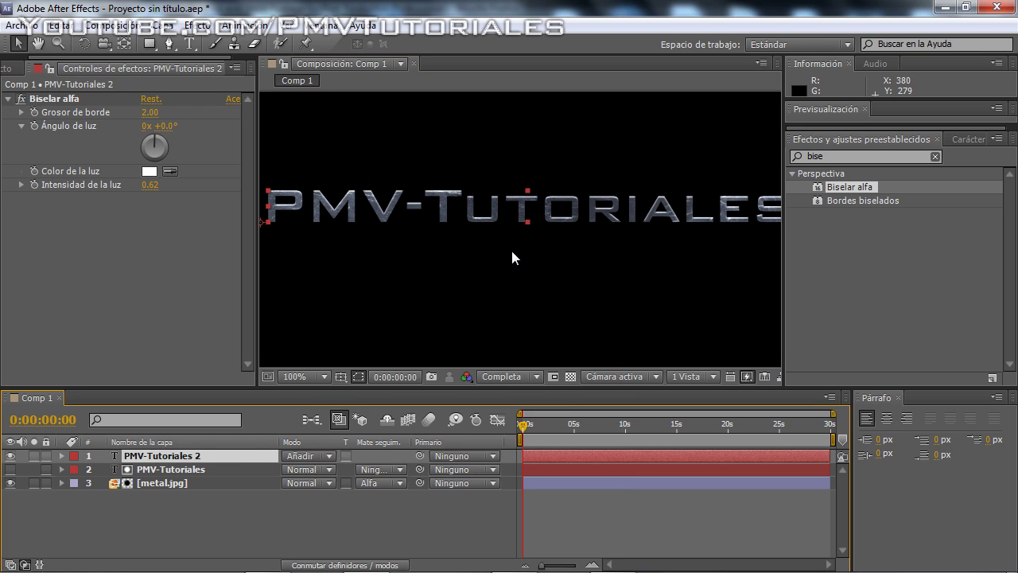
key("h")
mouse_move(451, 265)
left_mouse_down()
mouse_move(466, 265)
mouse_move(413, 248)
mouse_move(410, 257)
left_mouse_up()
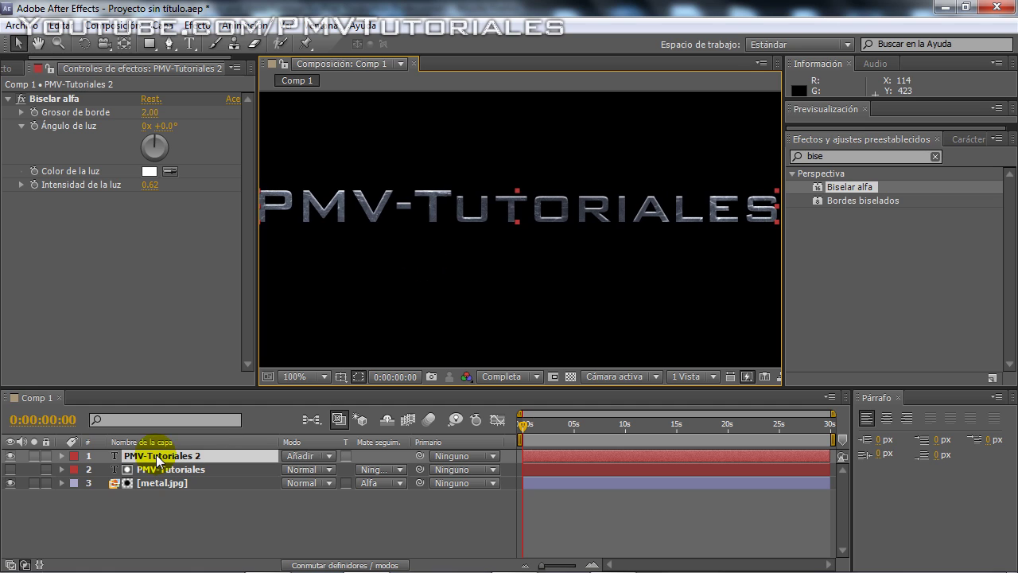
Step: Duplicate the title as PMV-Tutoriales 3 with a white bevel light, -222°, 0.38 intensity, 0.50 edge
key("ctrl+d")
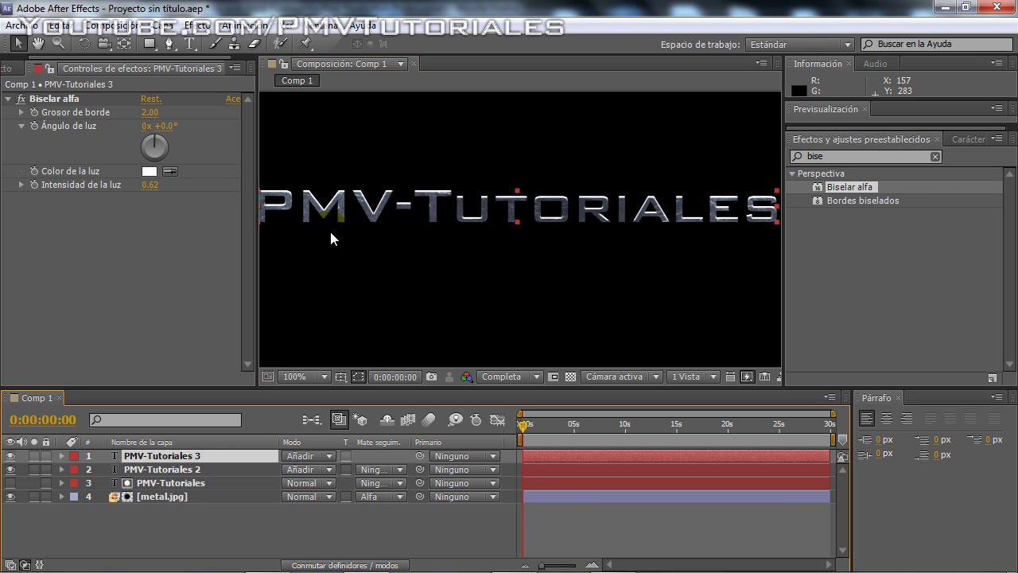
left_click(158, 161)
left_click(170, 482)
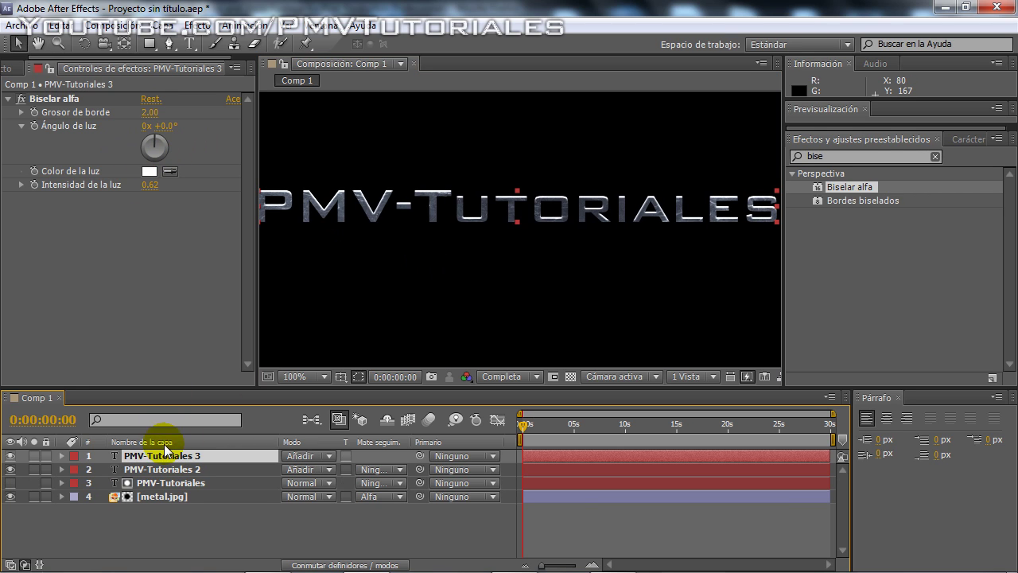
left_click_drag(152, 140, 171, 165)
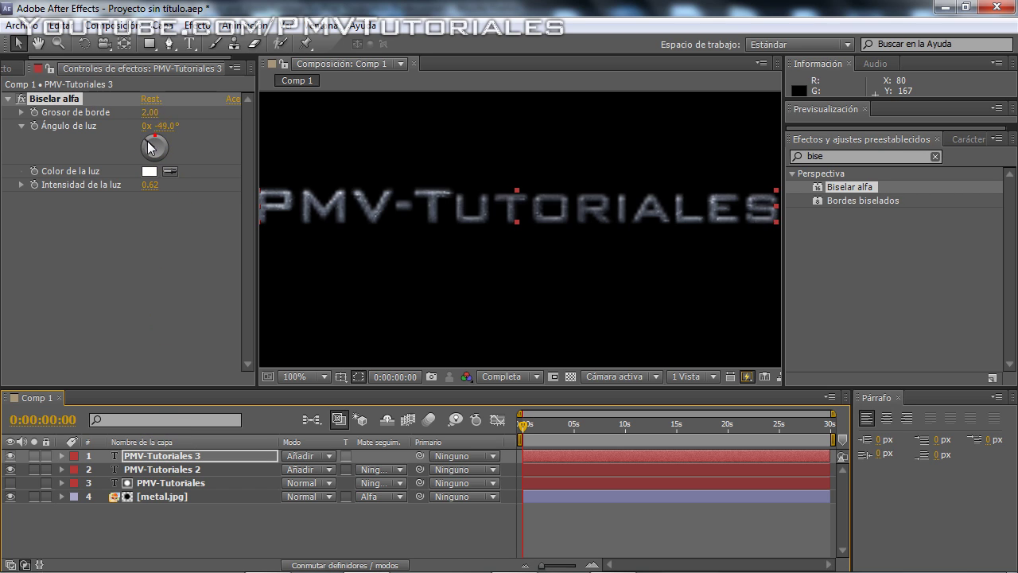
left_click(168, 167)
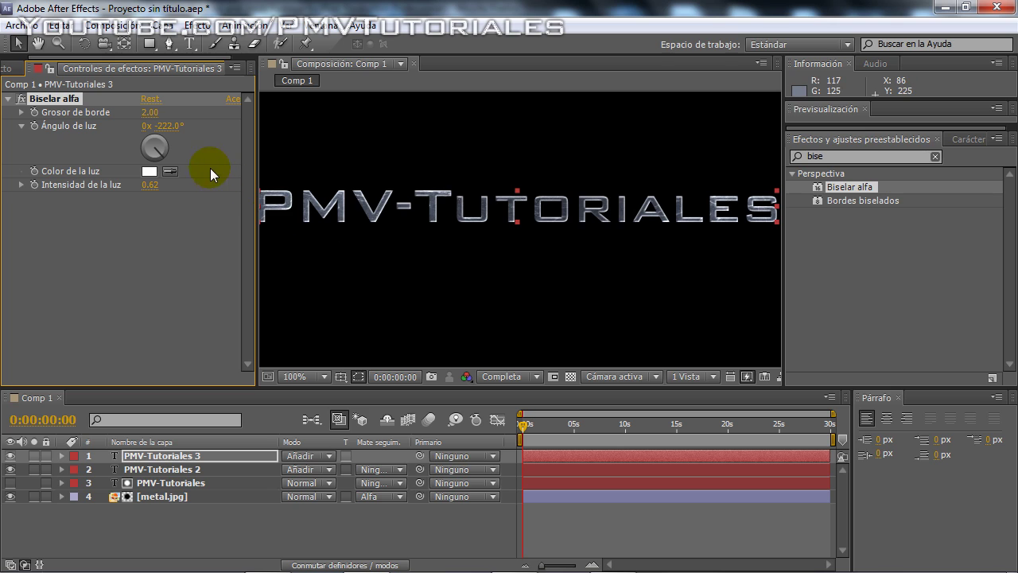
left_click_drag(150, 185, 129, 185)
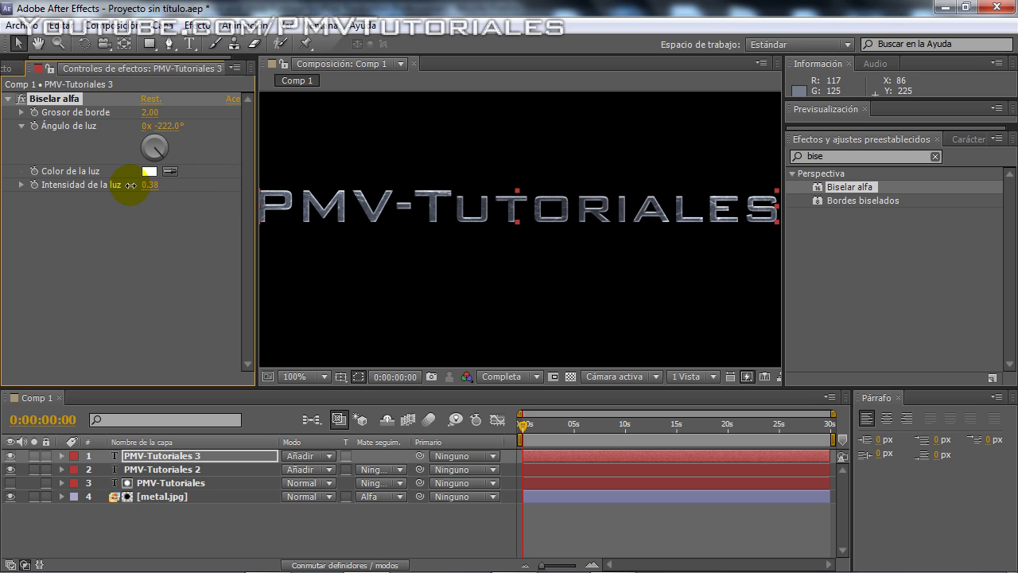
left_click(151, 112)
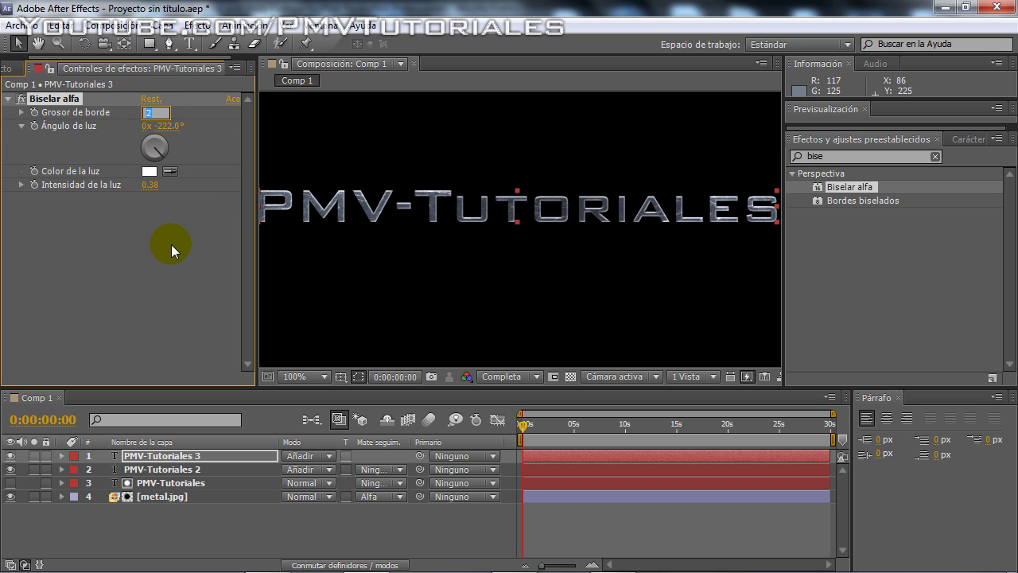
type(".5")
key("Return")
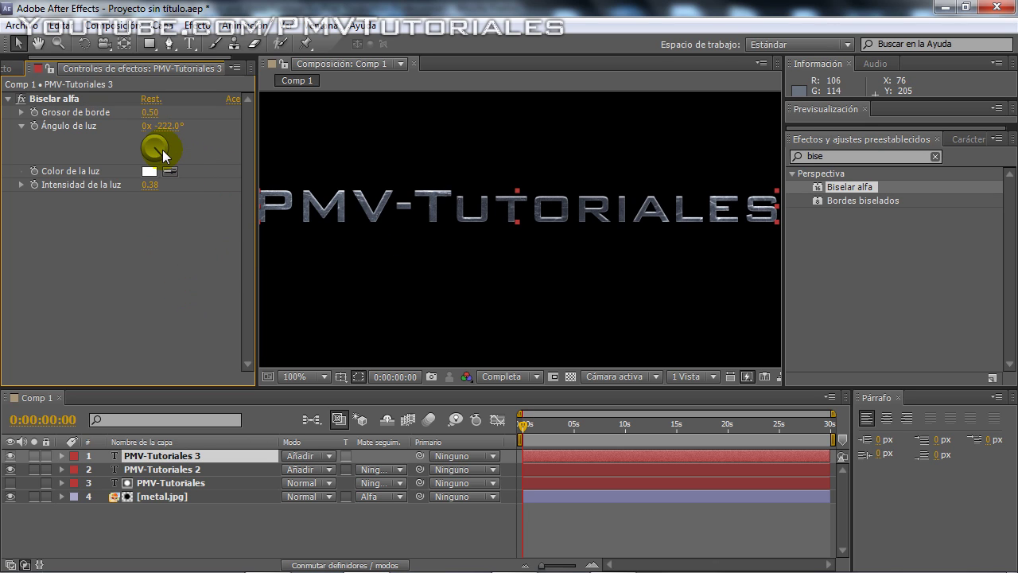
Step: Reframe the composition view and select the metal.jpg layer to reach its Curves settings
key("h")
left_click_drag(390, 256, 393, 254)
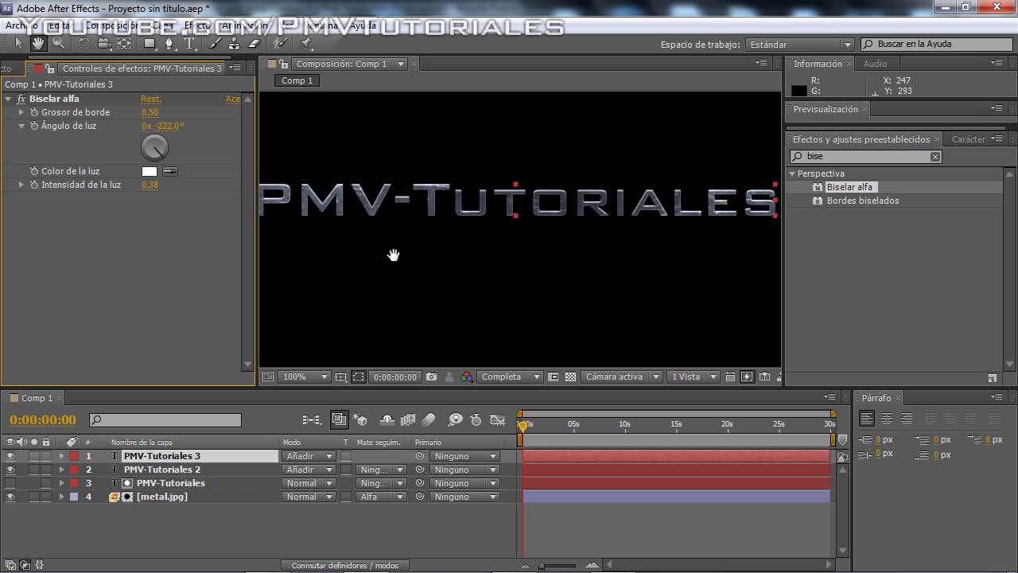
left_click_drag(410, 268, 425, 265)
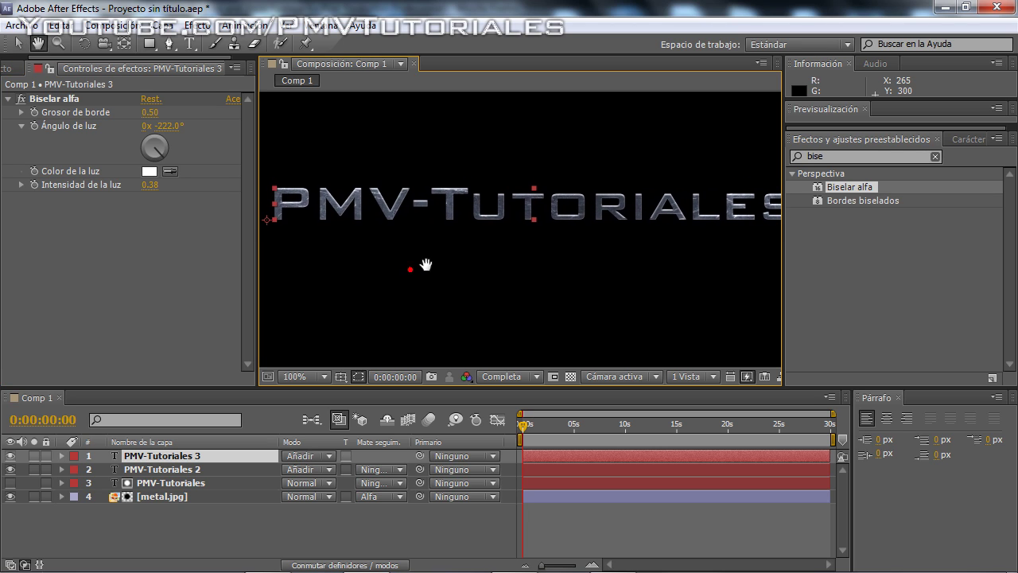
key("v")
key("comma")
key("comma")
key("period")
key("period")
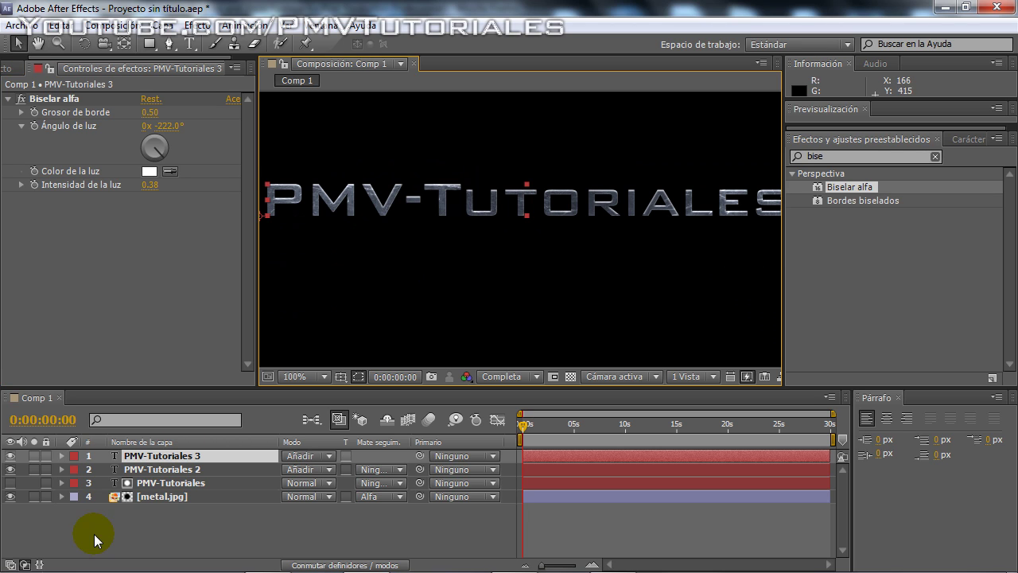
left_click(157, 497)
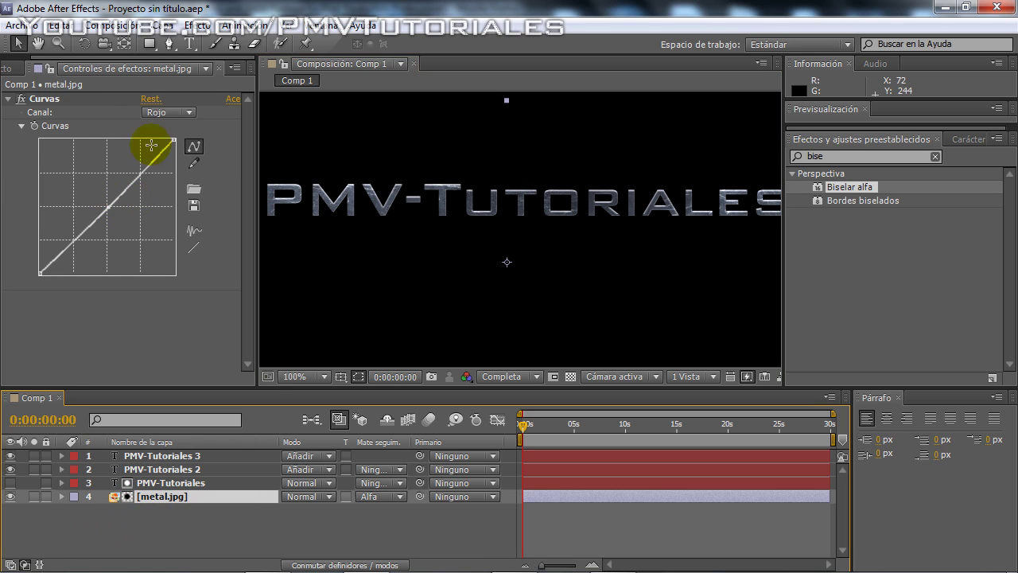
Step: Adjust the metal.jpg Curvas red channel, then switch the curve's Canal to Azul
left_click_drag(108, 205, 103, 205)
left_click(156, 110)
left_click(182, 183)
key("h")
mouse_move(446, 251)
left_mouse_down()
mouse_move(458, 252)
mouse_move(443, 253)
left_mouse_up()
key("v")
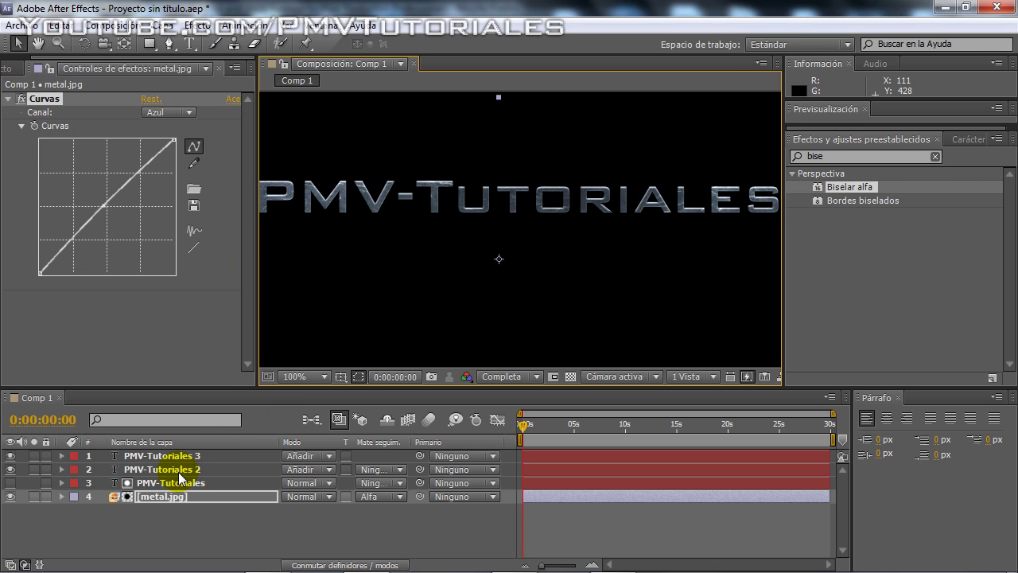
key("h")
mouse_move(537, 243)
left_mouse_down()
mouse_move(504, 244)
mouse_move(559, 245)
mouse_move(507, 260)
left_mouse_up()
key("v")
key("h")
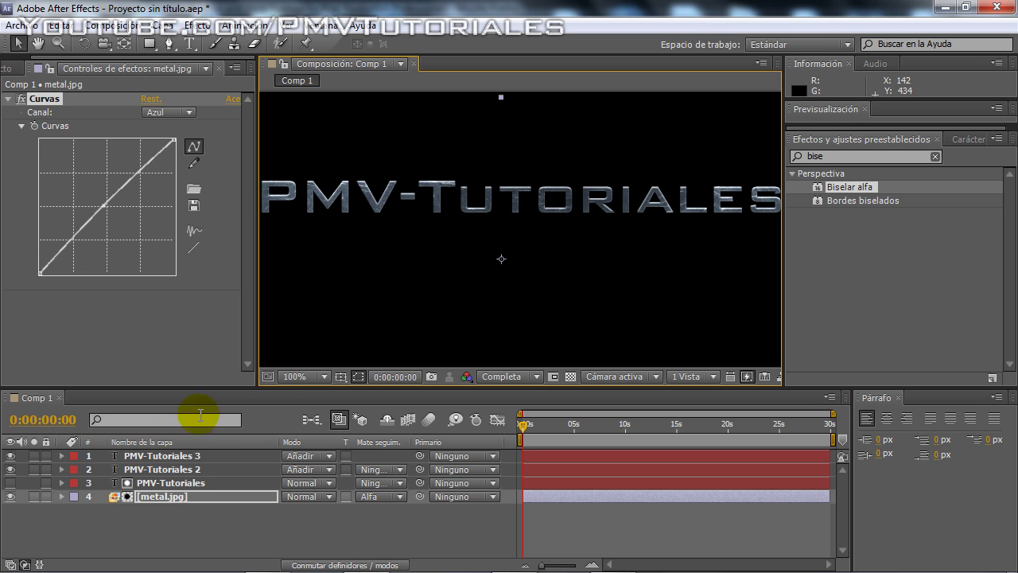
Step: Precompose all four layers into Precomp. 1 and duplicate the resulting precomp layer
left_click(170, 455, "shift")
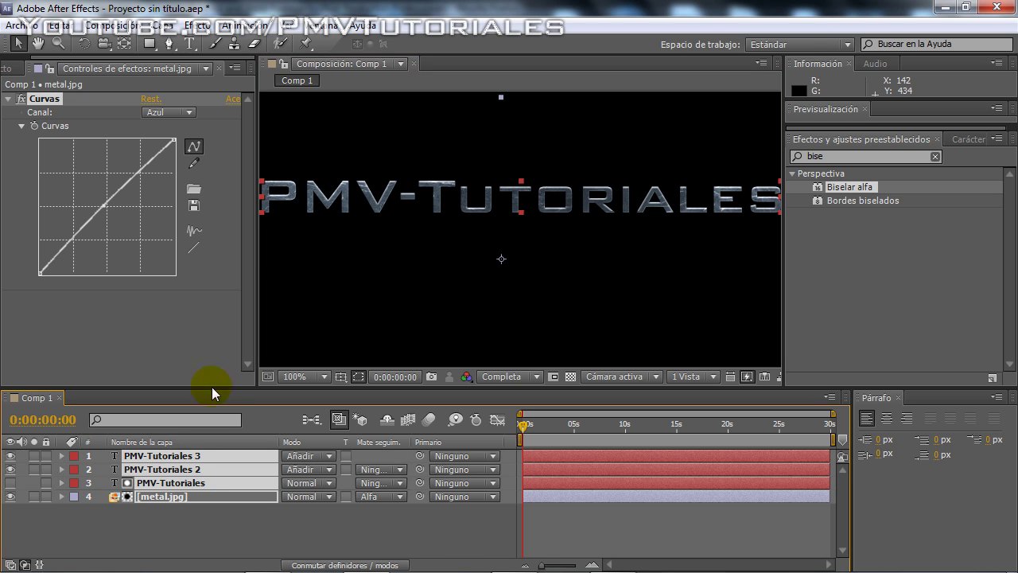
left_click(165, 24)
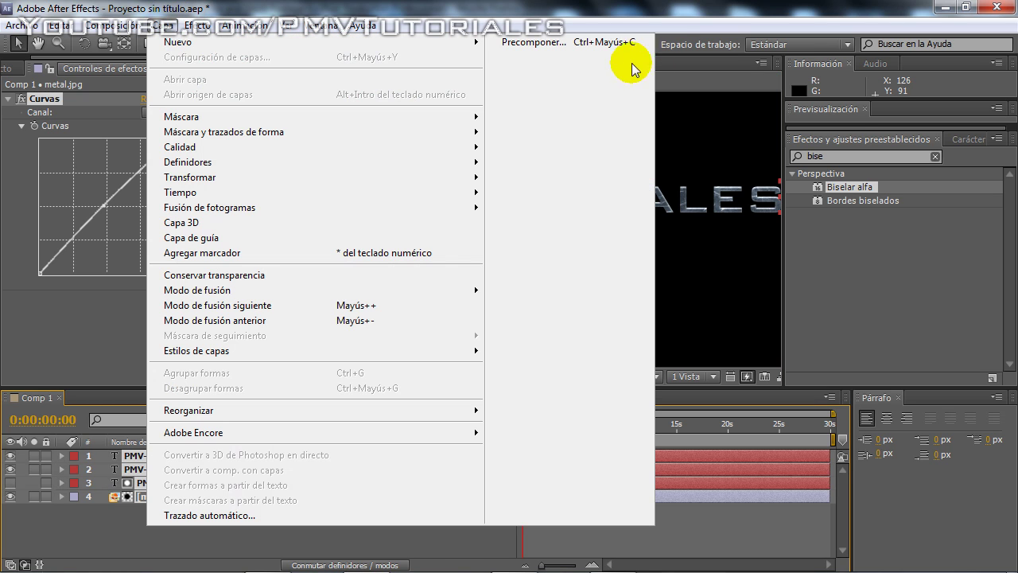
left_click(559, 48)
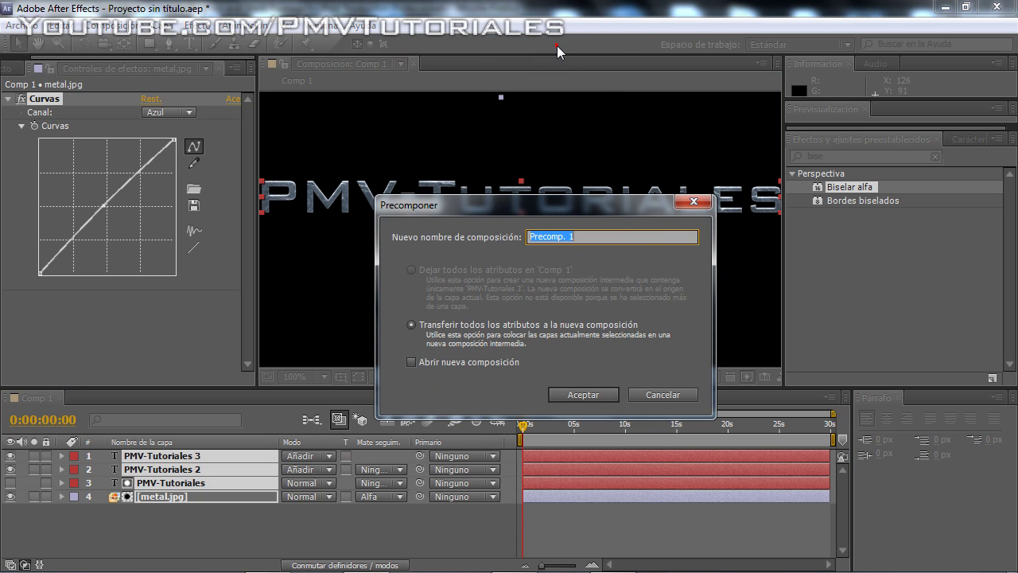
left_click(588, 390)
left_click(139, 465)
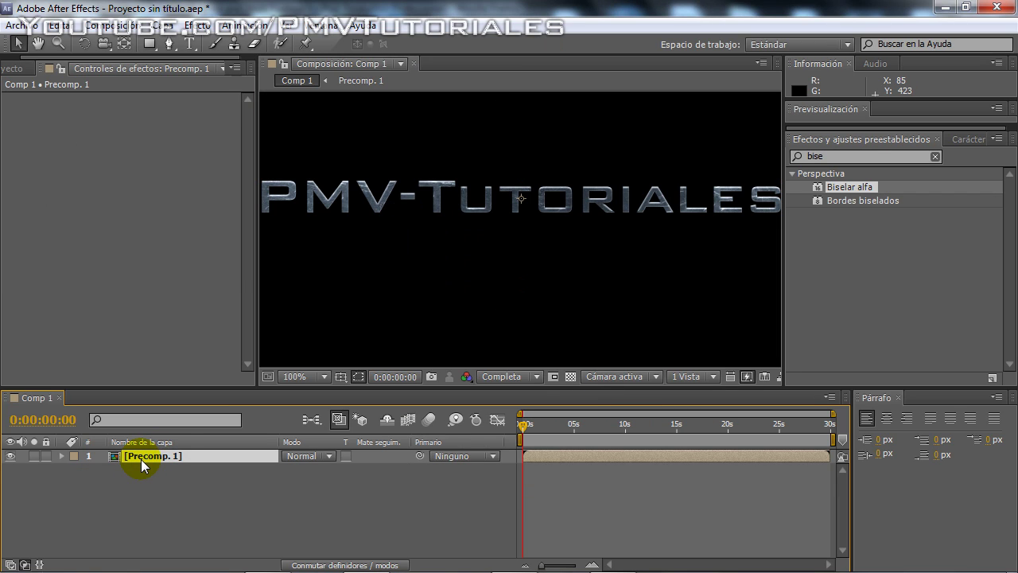
key("ctrl+d")
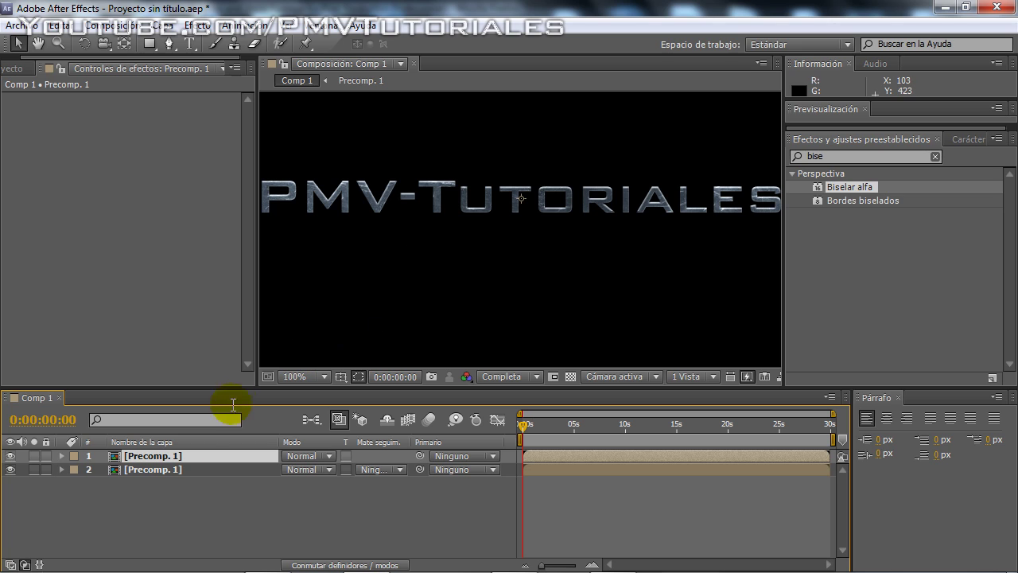
Step: Set the second Precomp. 1 layer's Escala to 99%
left_click(162, 470)
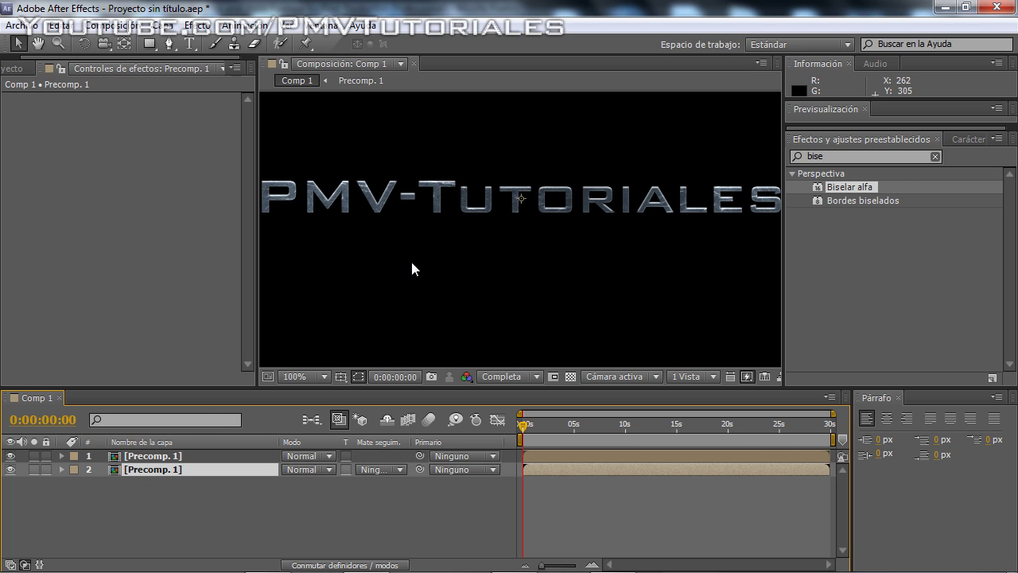
key("s")
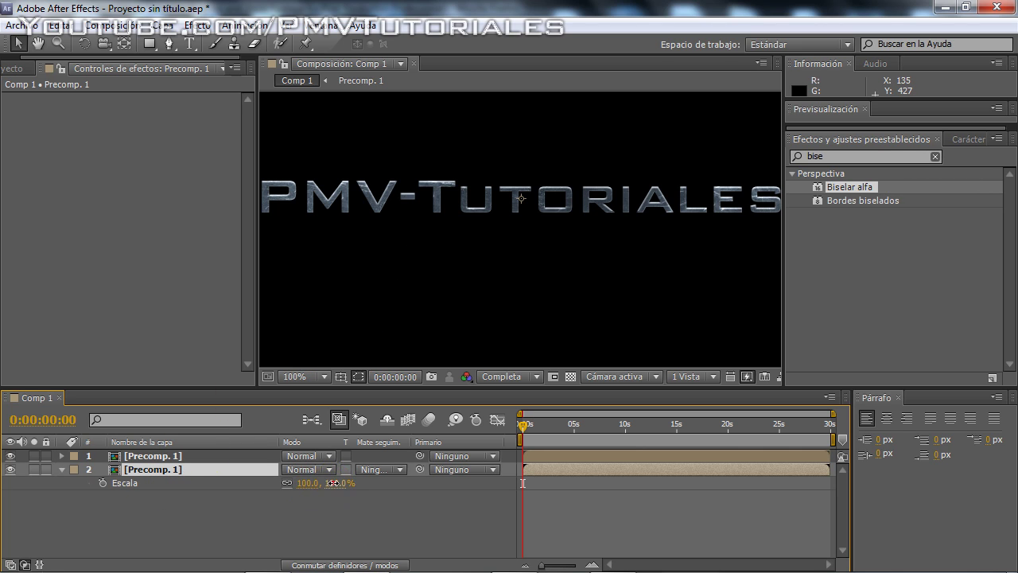
left_click(313, 510)
left_click(343, 483)
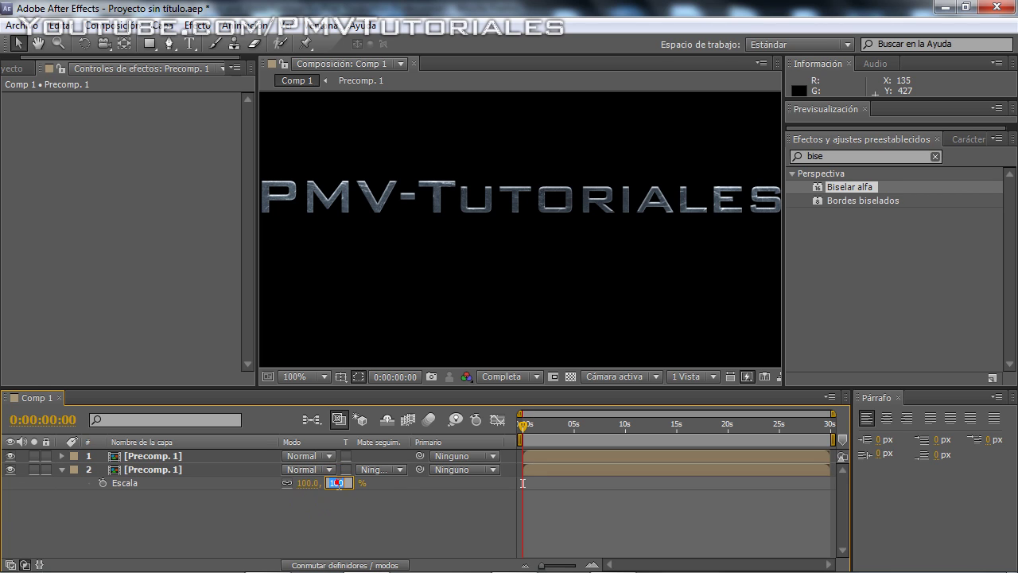
type("98")
left_click(330, 501)
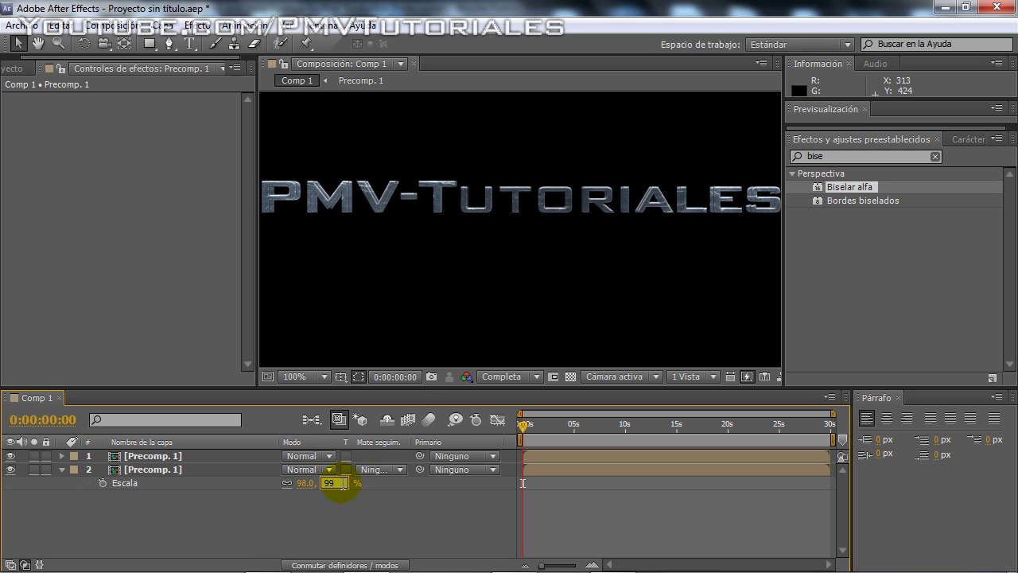
left_click(388, 506)
key("h")
mouse_move(491, 278)
left_mouse_down()
mouse_move(437, 276)
mouse_move(495, 273)
left_mouse_up()
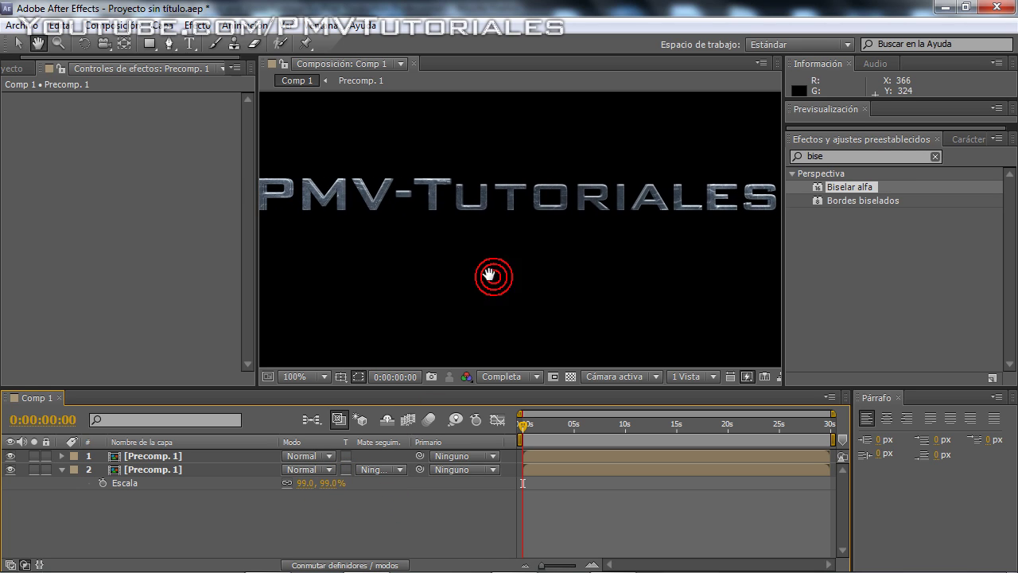
Step: Search the Effects panel for 'curvas' and apply Curvas to the second precomp layer
key("v")
left_click(843, 155)
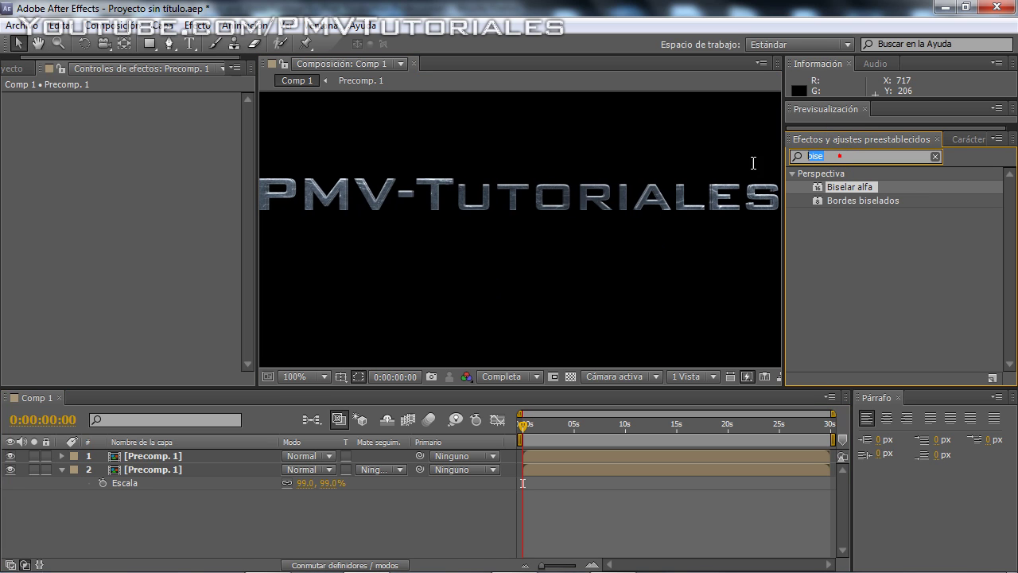
type("cul")
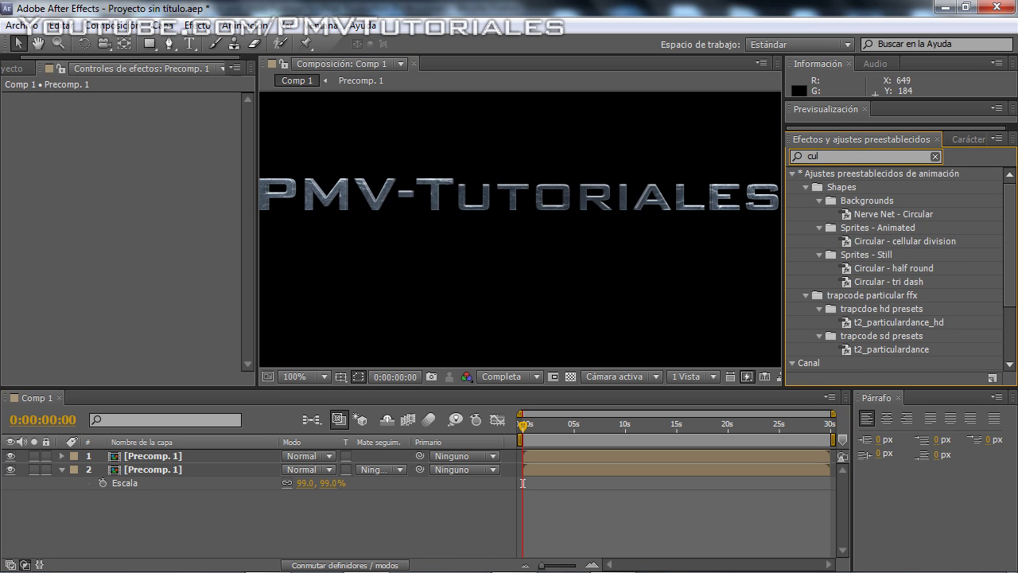
type("c")
key("BackSpace")
key("BackSpace")
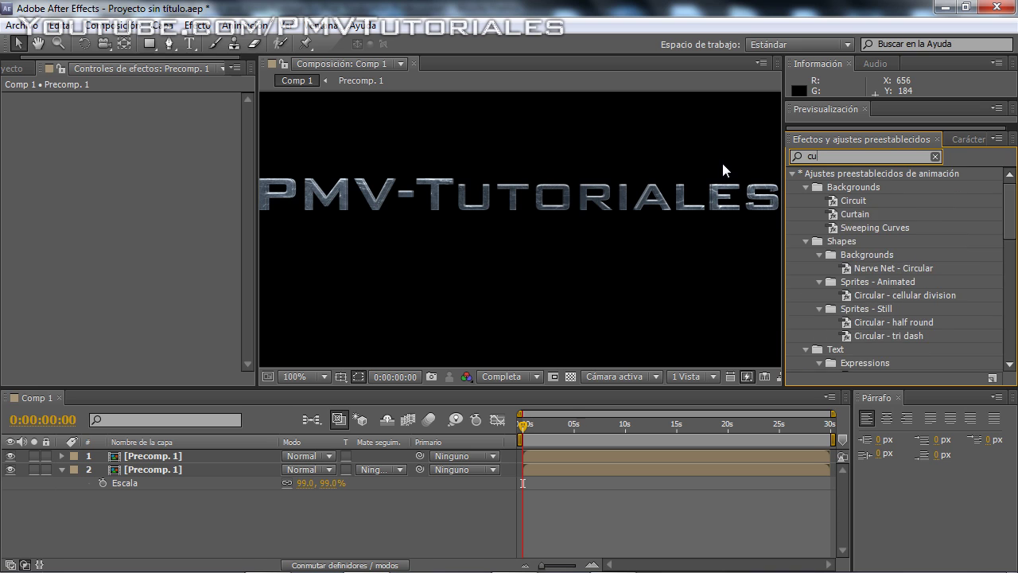
type("rvas")
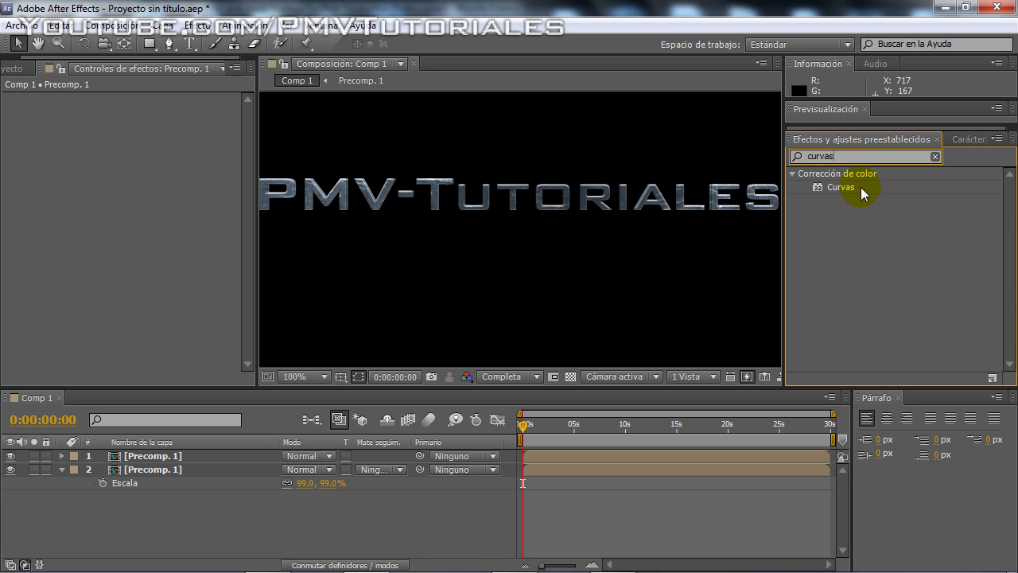
left_click_drag(860, 187, 219, 470)
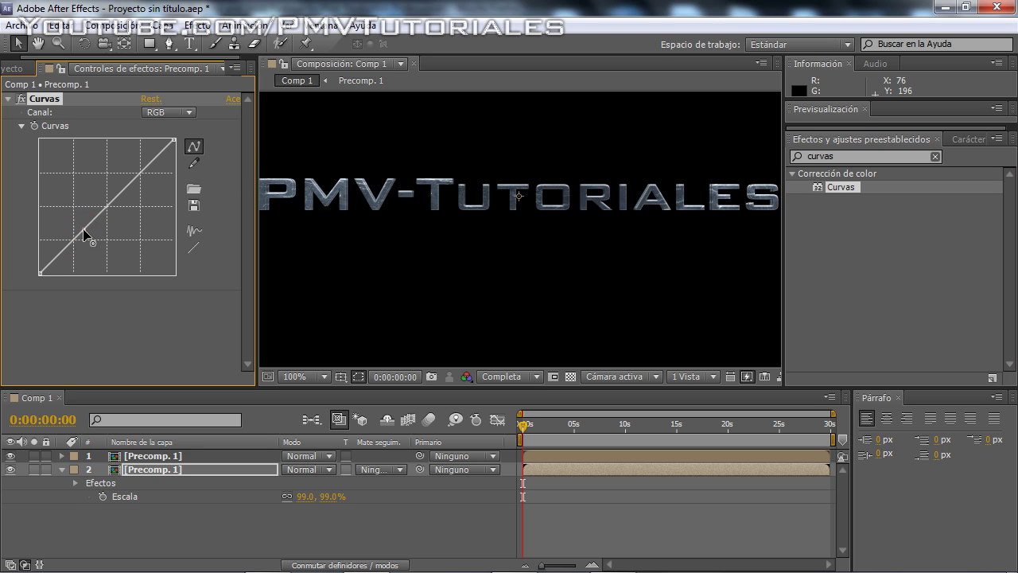
Step: Bend the curve into an S, darkening midtones and brightening highlights
left_click_drag(84, 234, 102, 243)
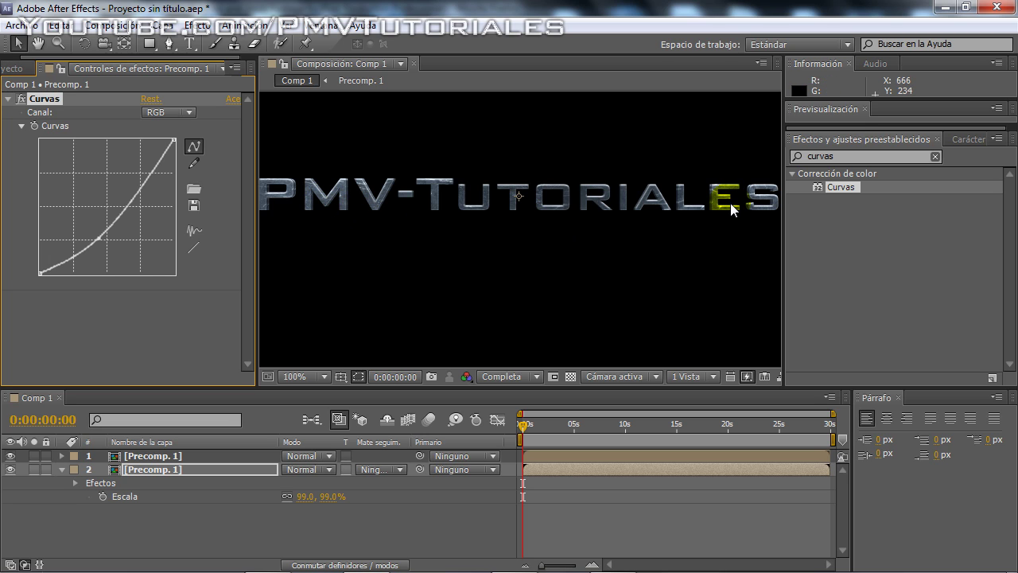
mouse_move(90, 171)
left_mouse_down()
mouse_move(140, 185)
mouse_move(151, 202)
left_mouse_up()
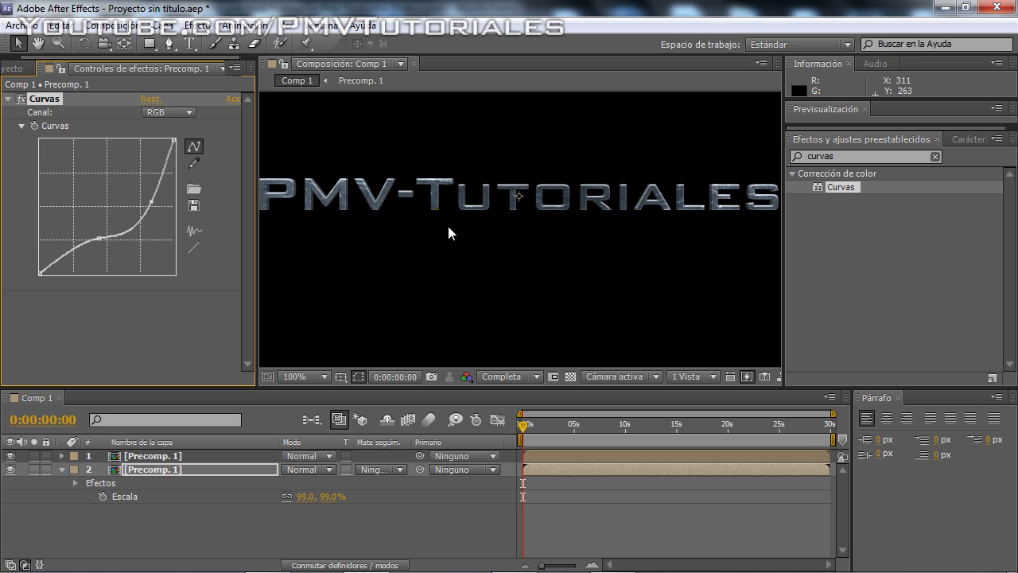
scroll(448, 232, "down", 2)
scroll(449, 232, "up", 2)
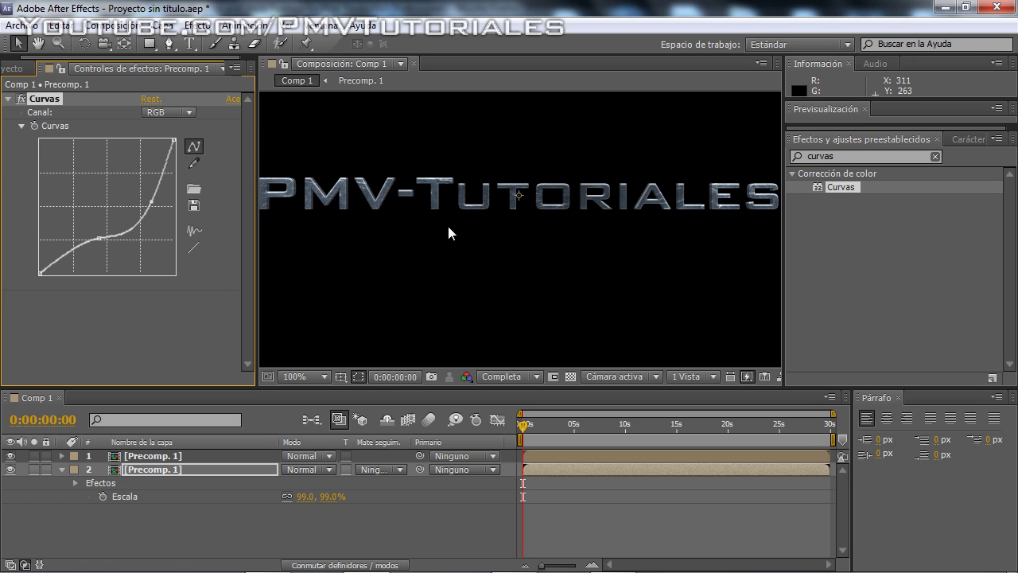
left_click_drag(461, 227, 469, 231)
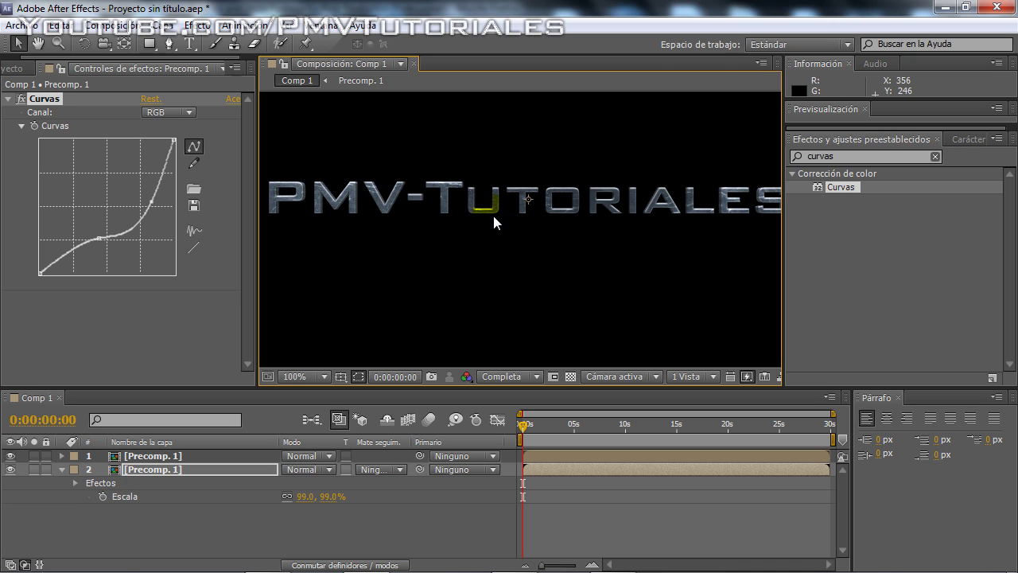
left_click(56, 470)
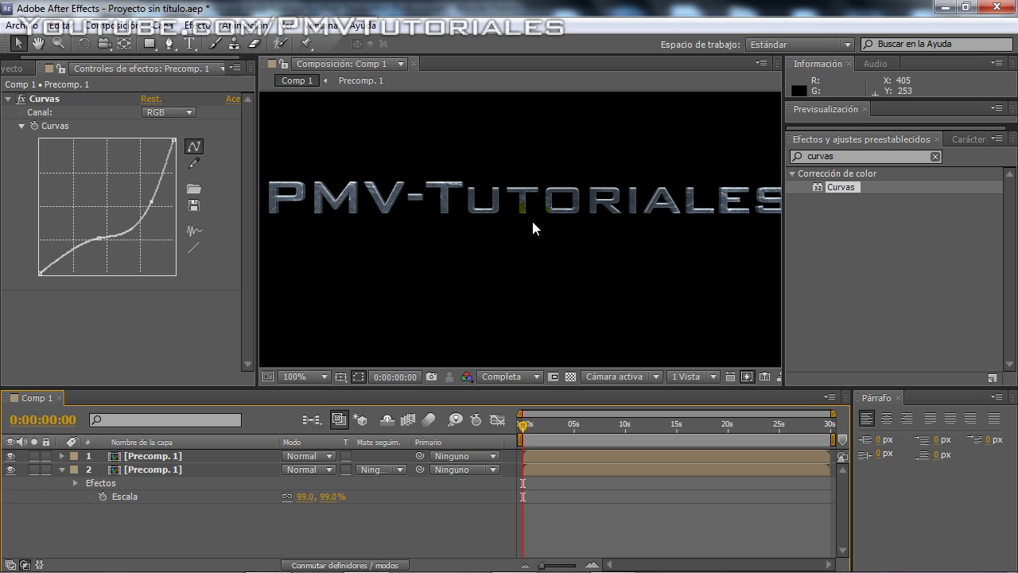
key("comma")
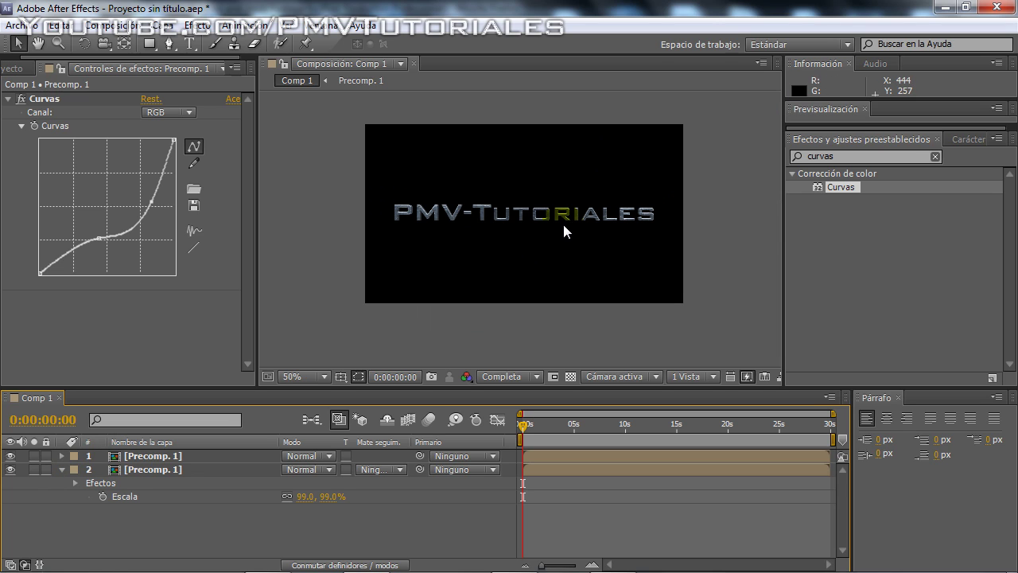
Step: With the second precomp selected, choose Capa > Nuevo > Sólido
left_click(184, 445)
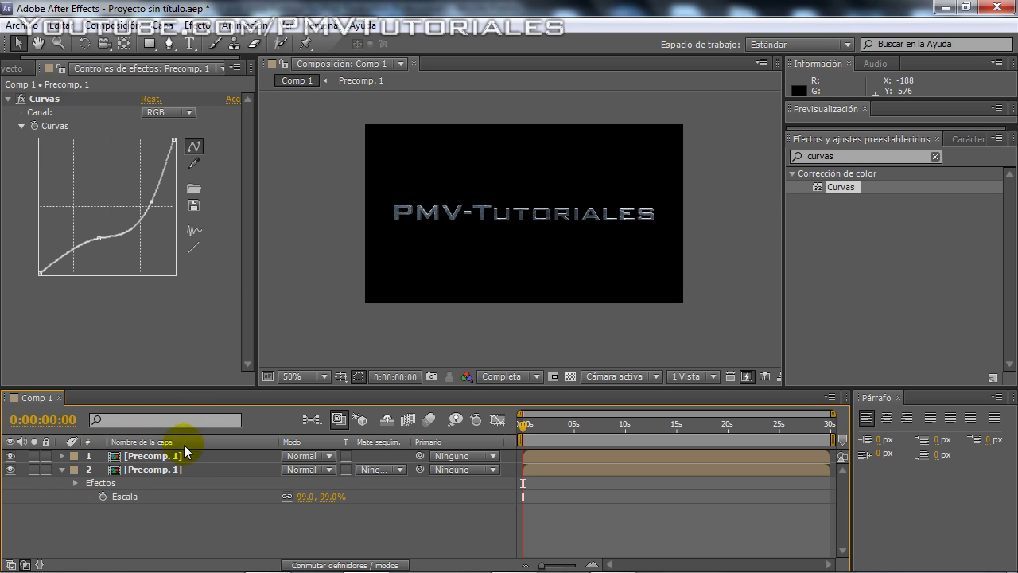
left_click(62, 469)
left_click(105, 471)
left_click(163, 25)
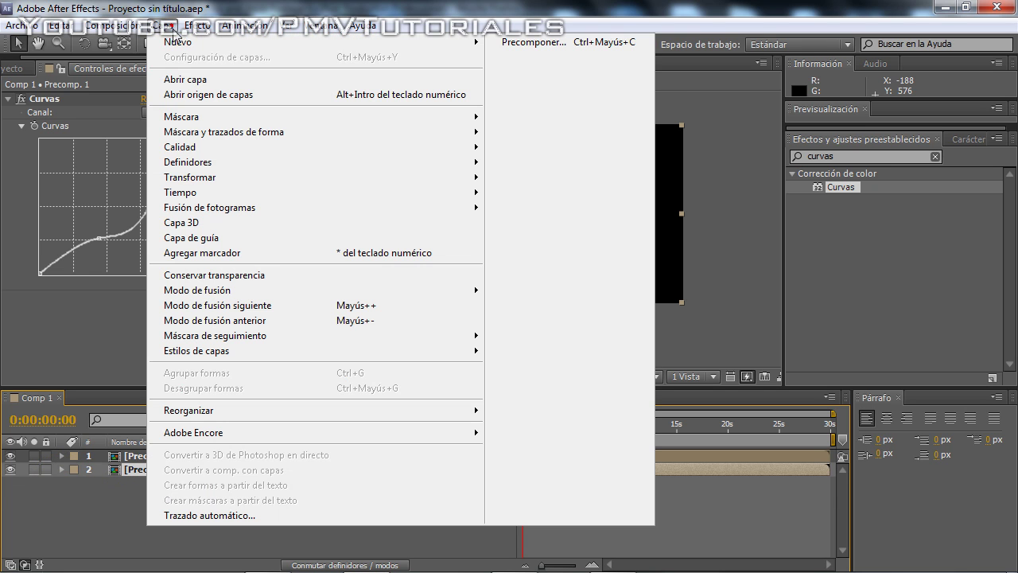
mouse_move(187, 40)
left_click(524, 62)
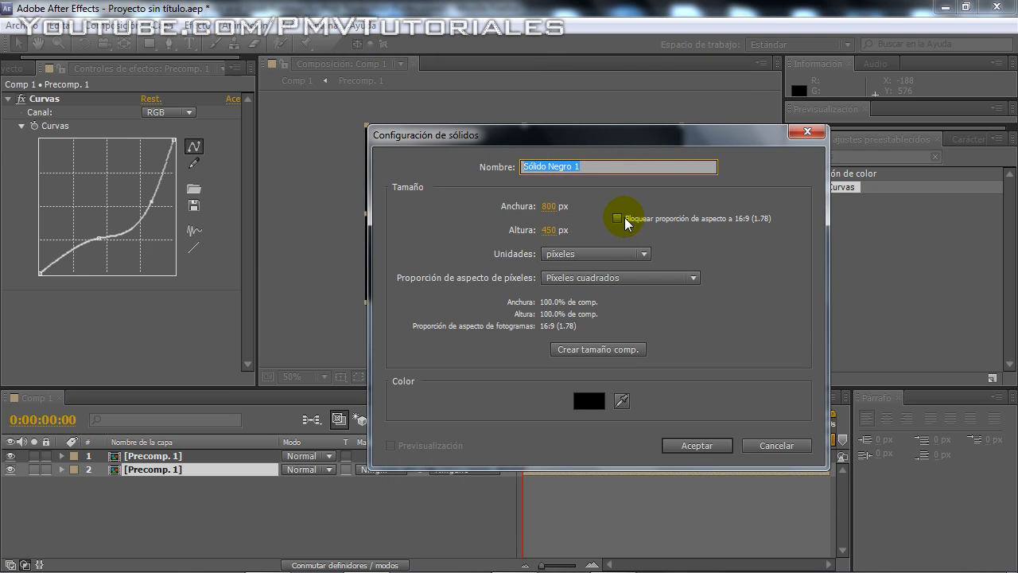
Step: Create the black solid, move it beneath both precomp layers, and clear the effects search
left_click(681, 444)
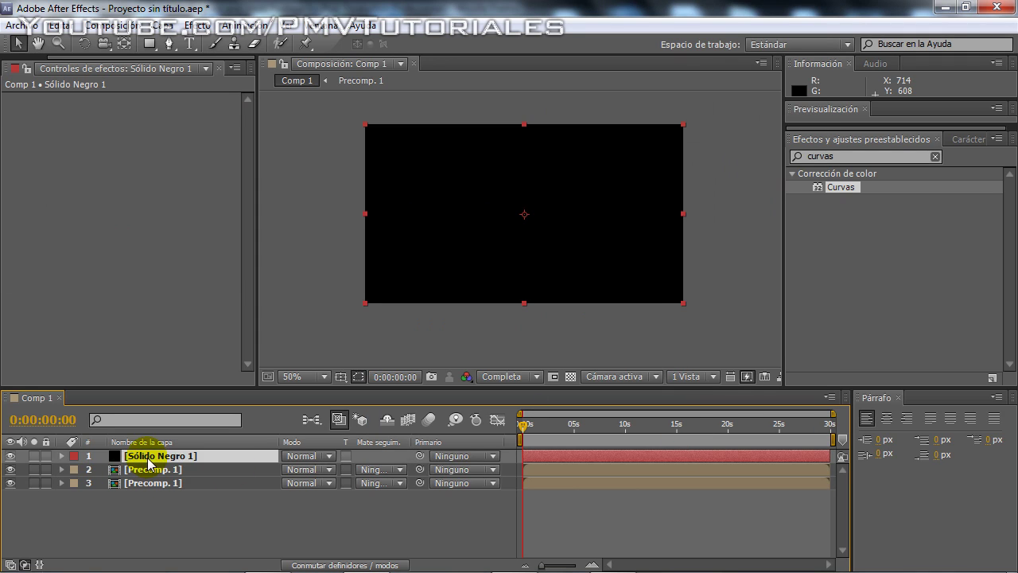
left_click_drag(143, 455, 151, 496)
left_click(875, 156)
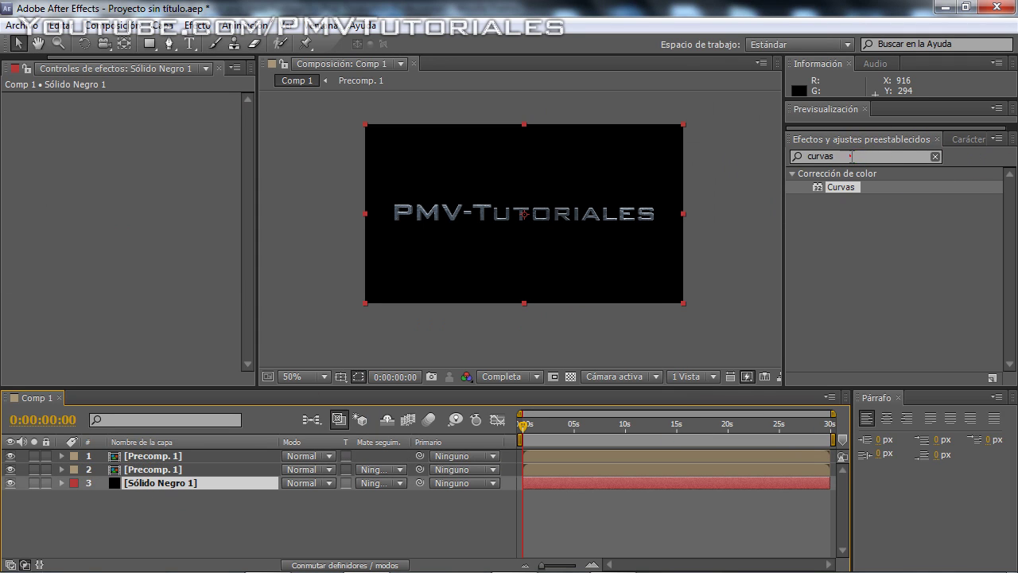
type("ram")
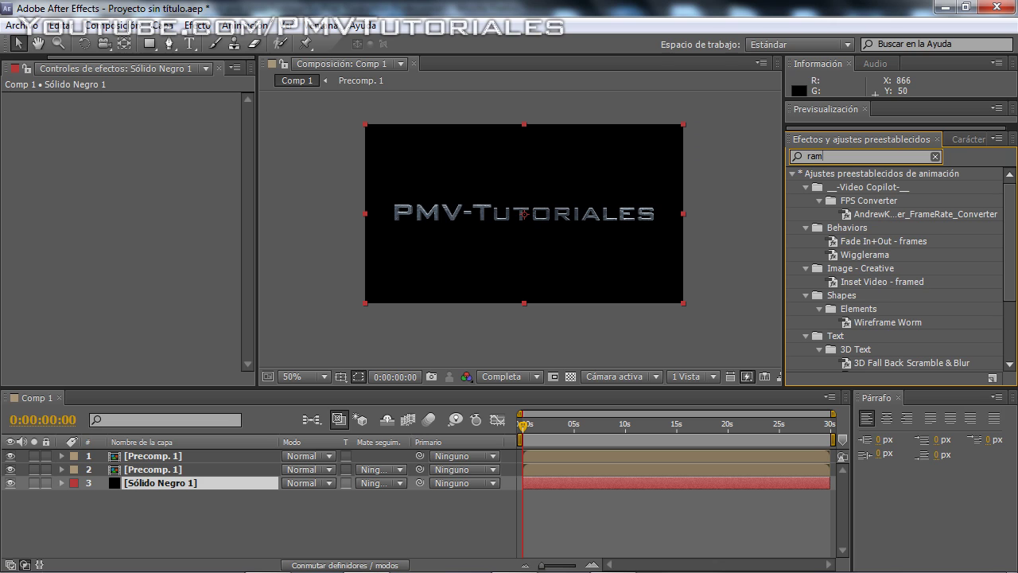
type("p")
key("BackSpace")
key("BackSpace")
type("pa")
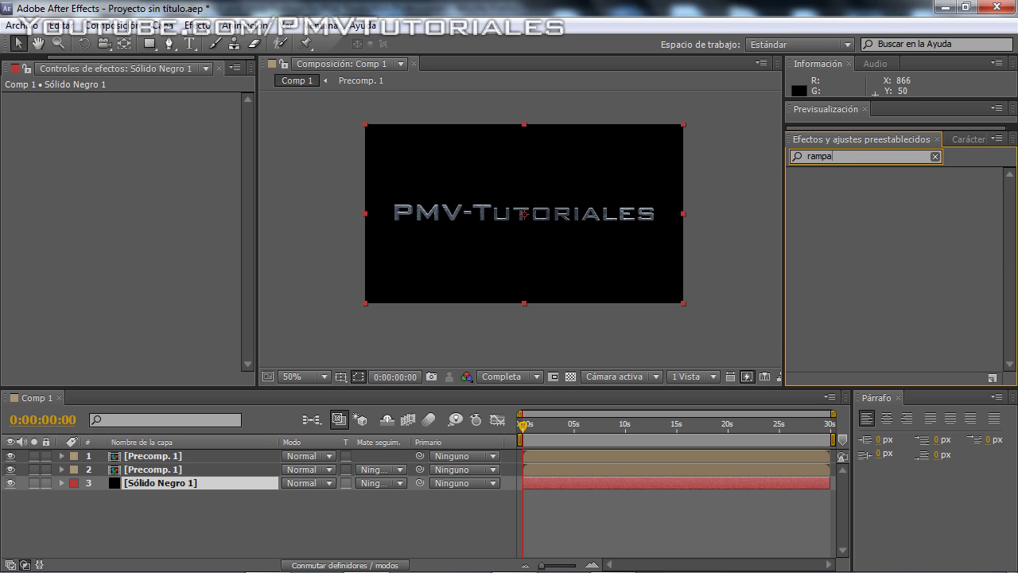
key("BackSpace")
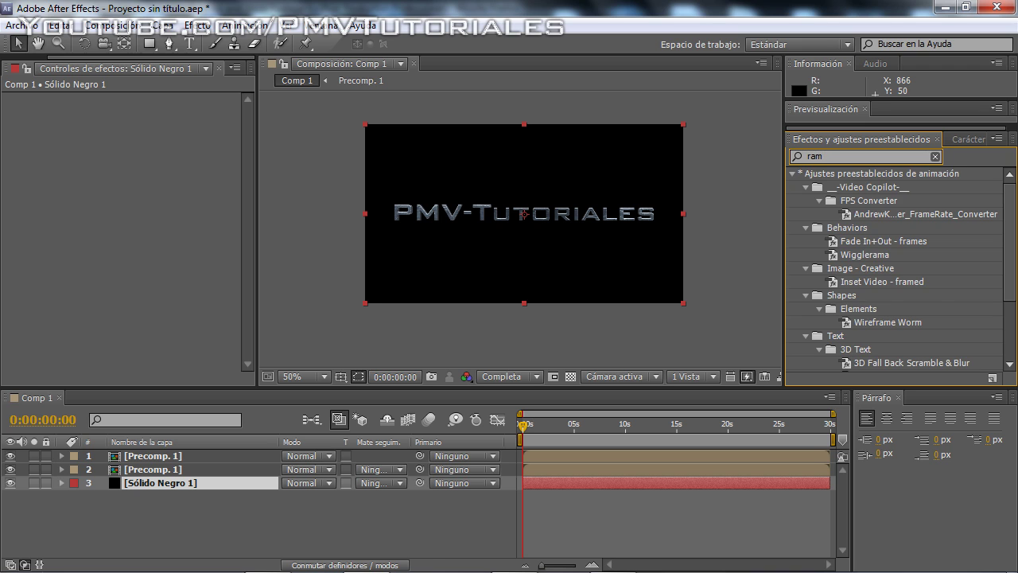
key("BackSpace")
key("BackSpace")
key("BackSpace")
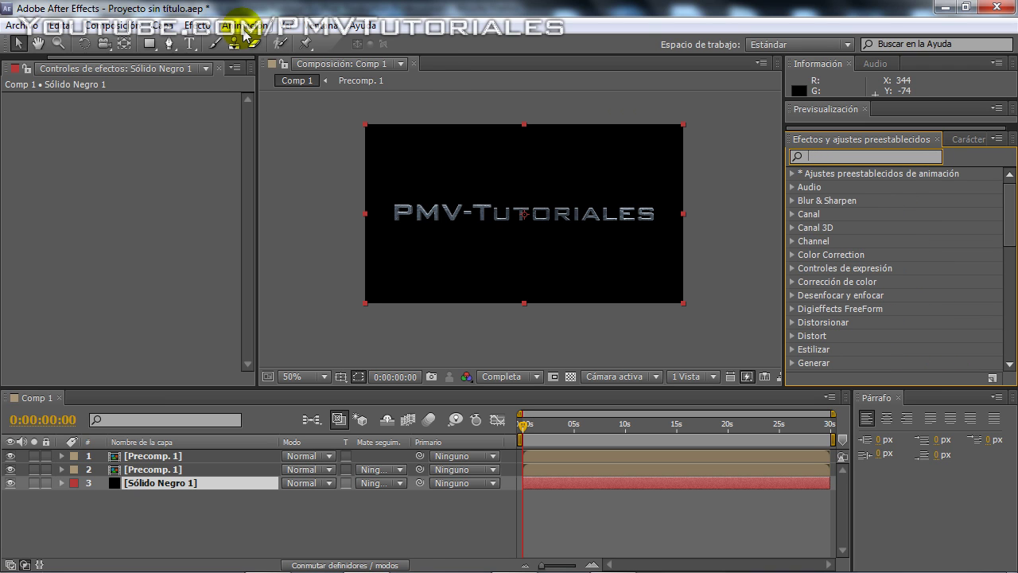
Step: Apply Efecto > Generar > Pendiente to Sólido Negro 1
left_click(197, 25)
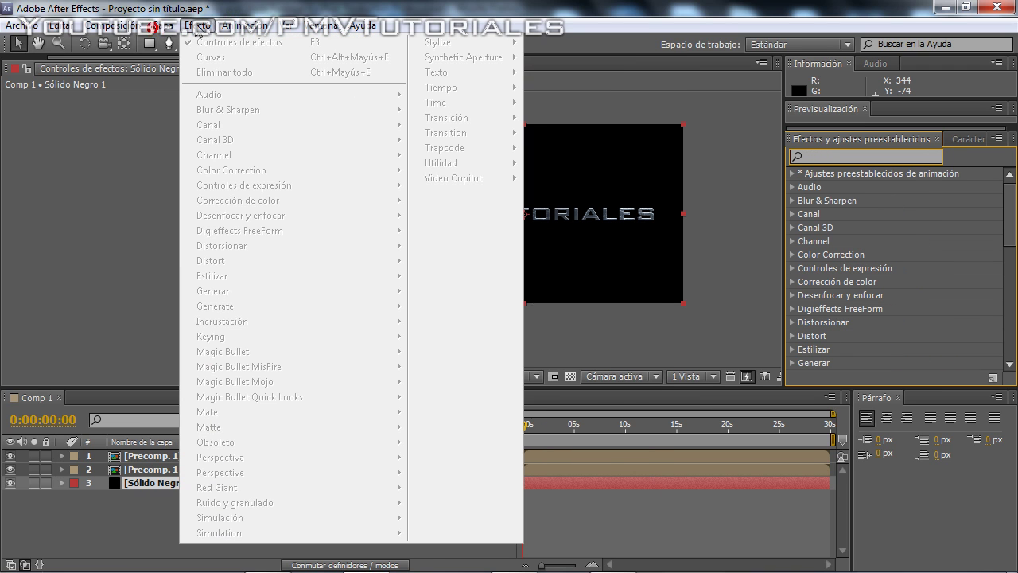
left_click(124, 504)
left_click(197, 25)
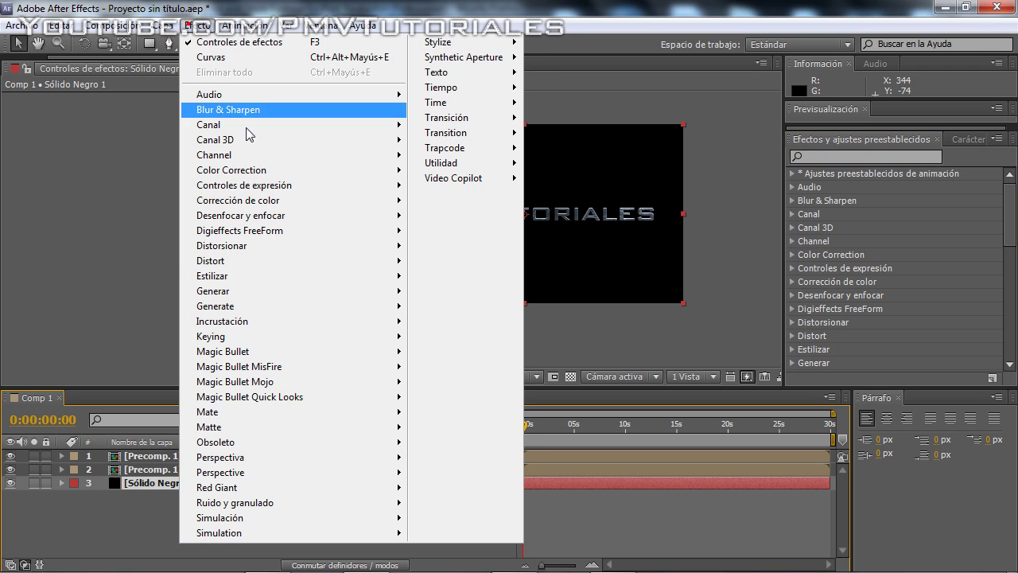
mouse_move(275, 311)
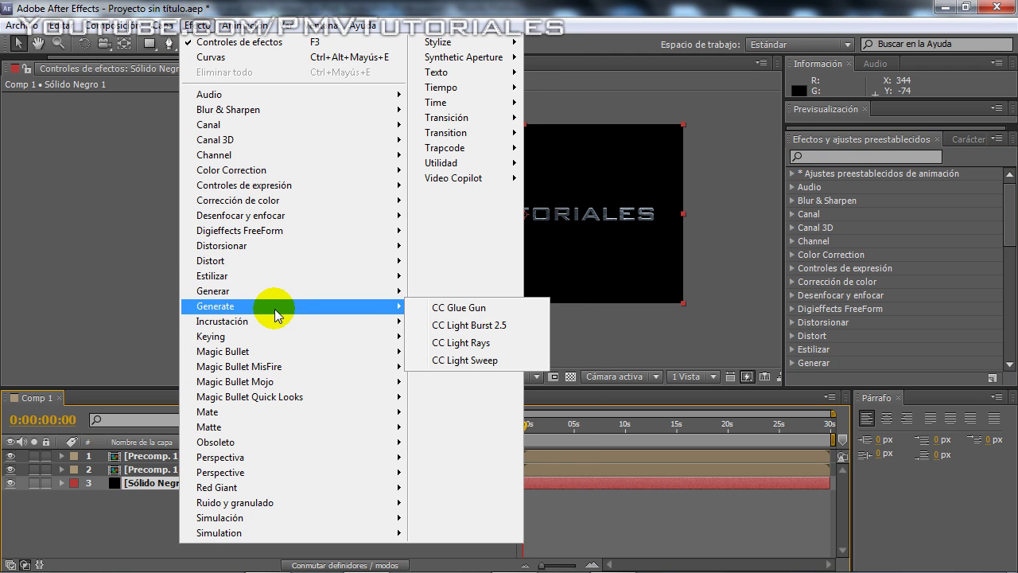
mouse_move(271, 291)
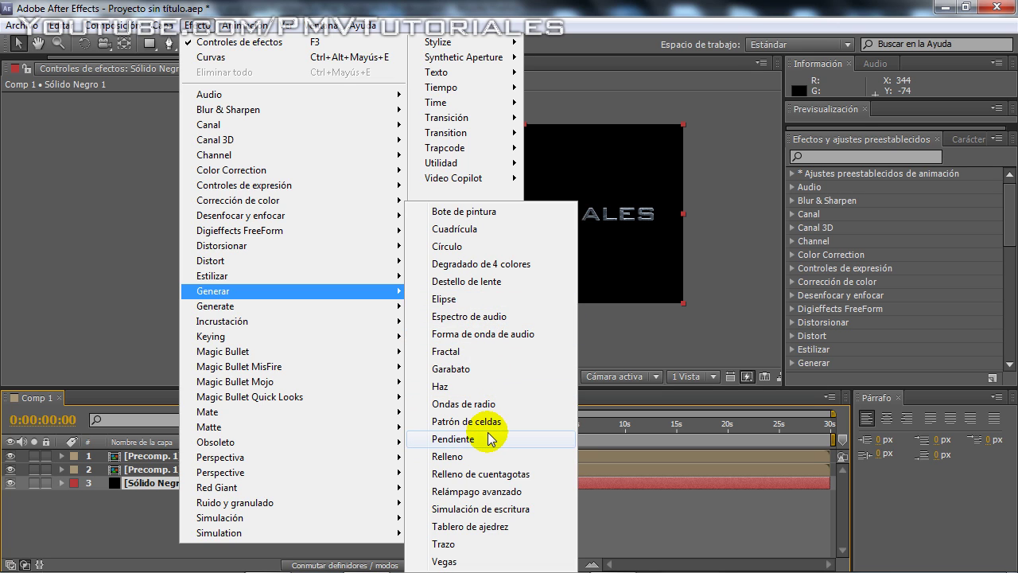
left_click(452, 439)
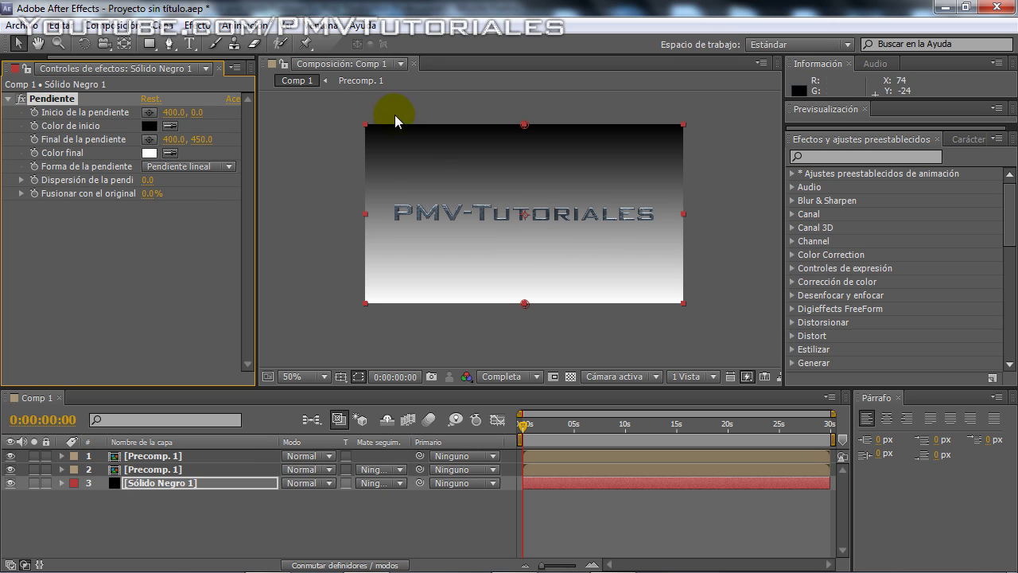
Step: Make the Pendiente gradient radial with a black end colour
left_click(186, 167)
left_click(202, 201)
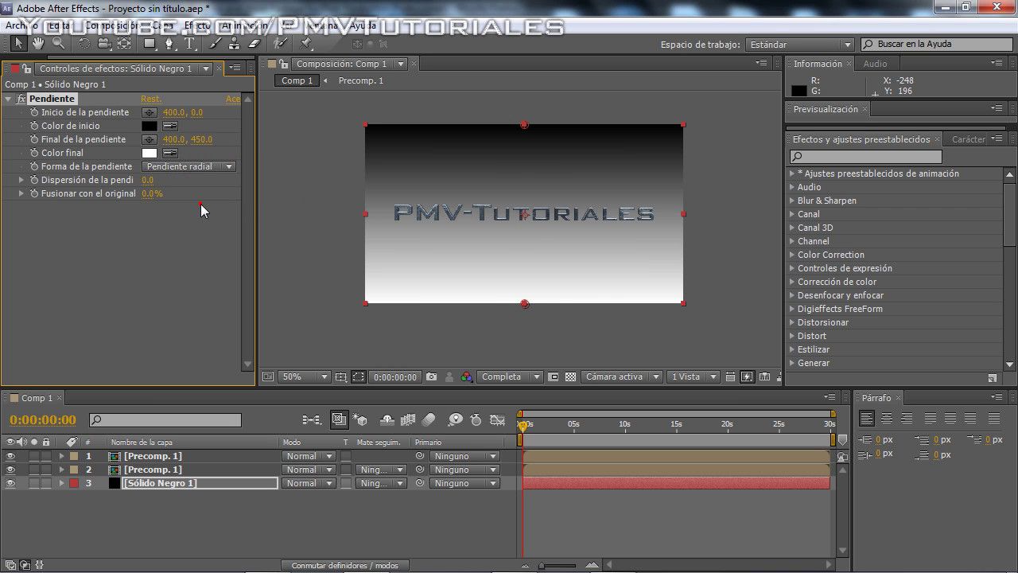
left_click(149, 154)
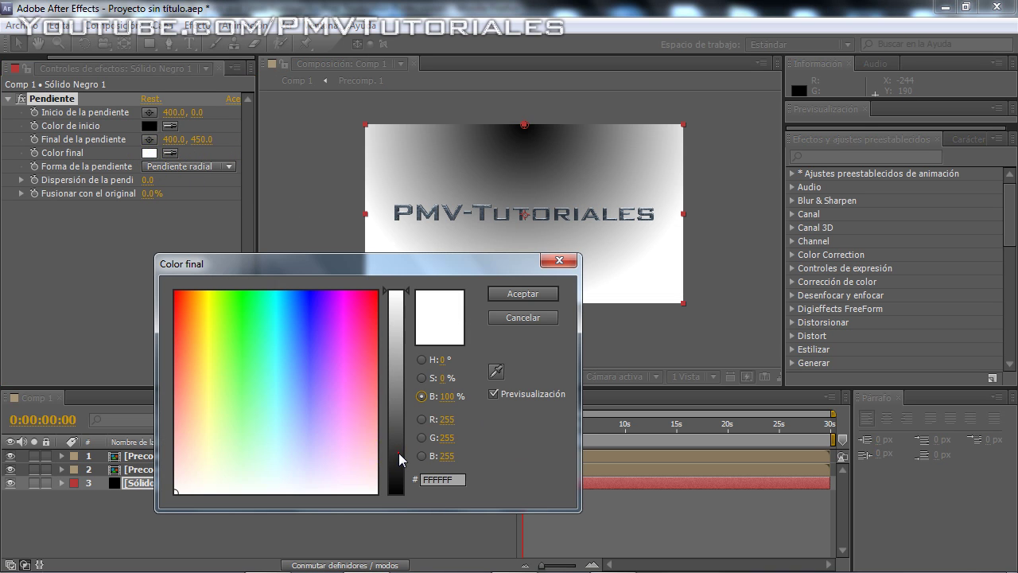
left_click_drag(400, 459, 399, 495)
left_click(522, 294)
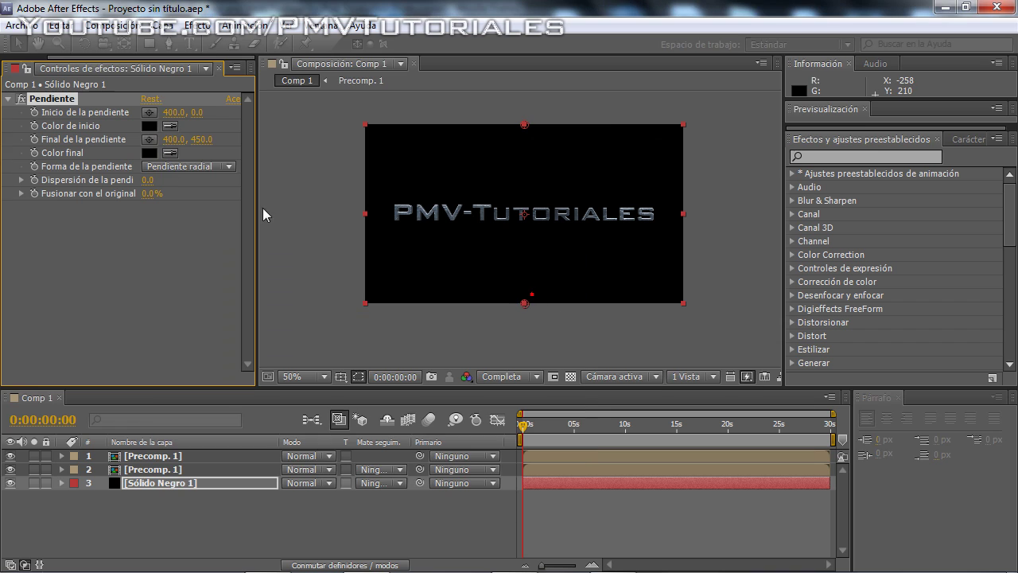
Step: Set the gradient's start colour to dark blue (06315E)
left_click(147, 117)
left_click(143, 125)
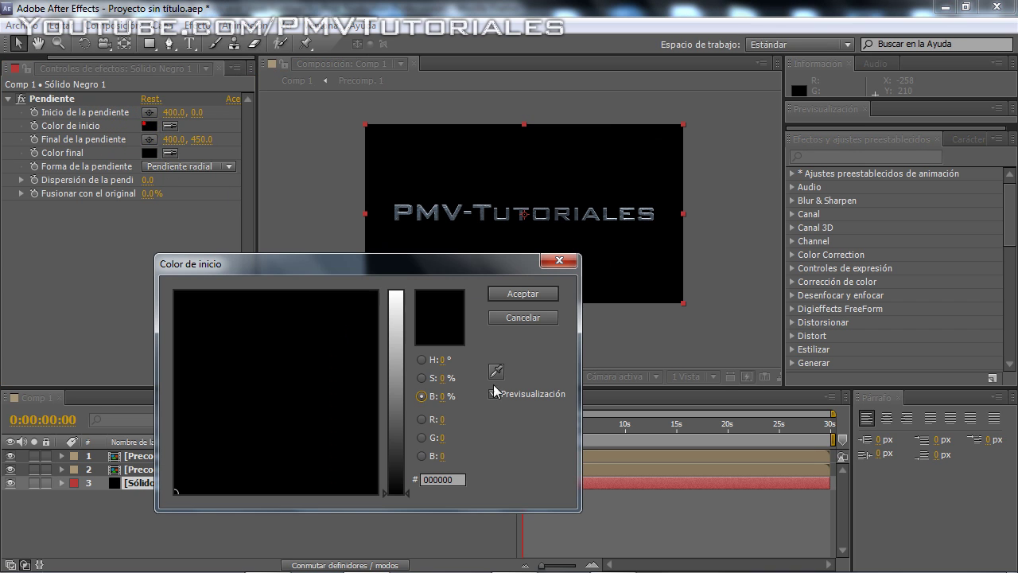
left_click(421, 359)
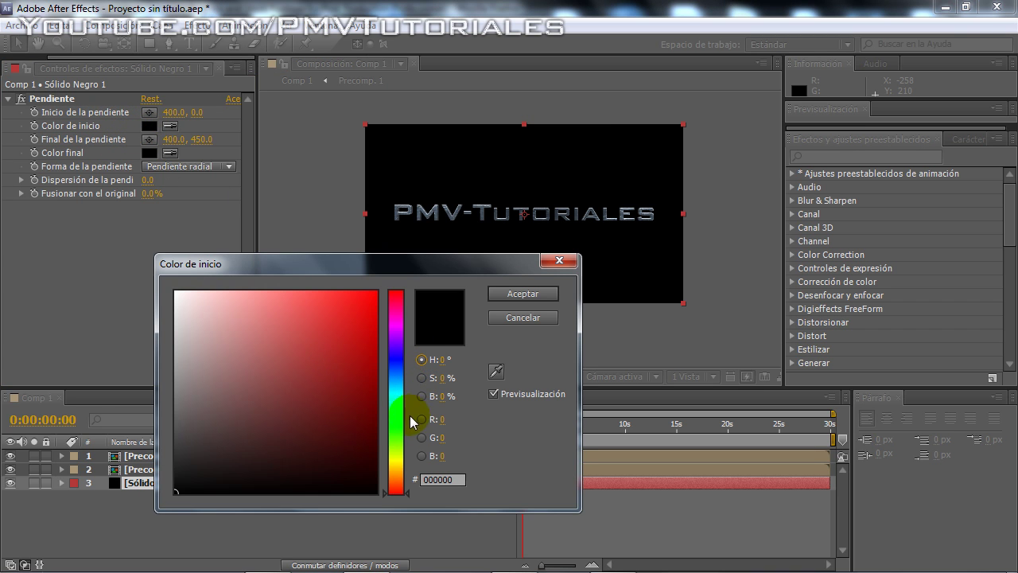
left_click(422, 377)
left_click(420, 359)
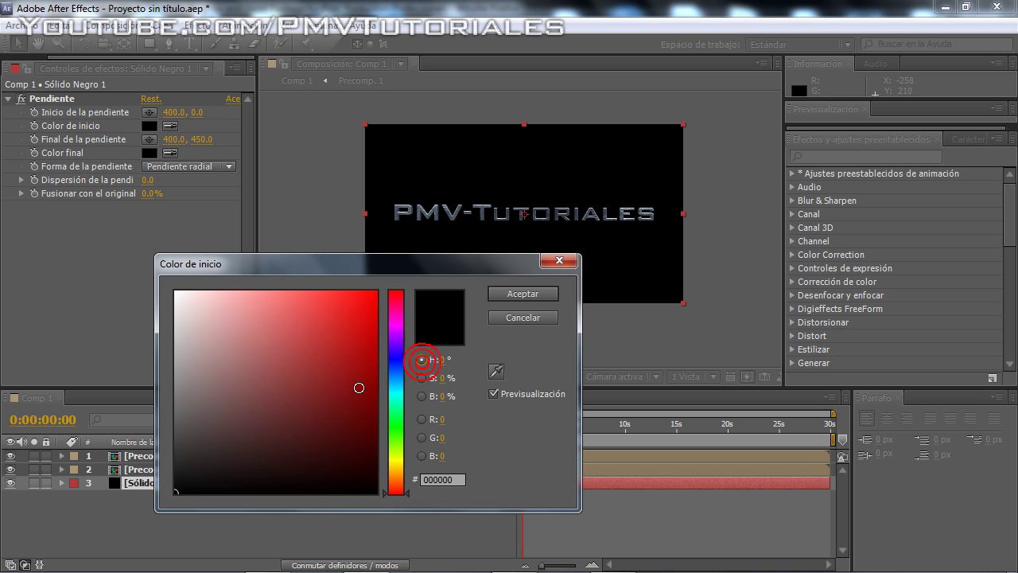
left_click(359, 387)
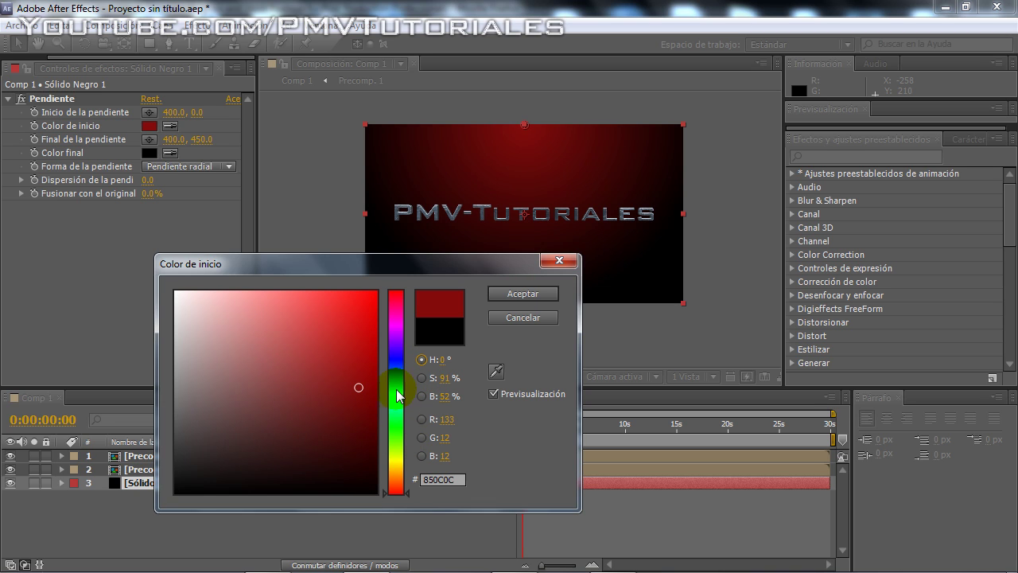
left_click(383, 368)
left_click_drag(357, 414, 360, 431)
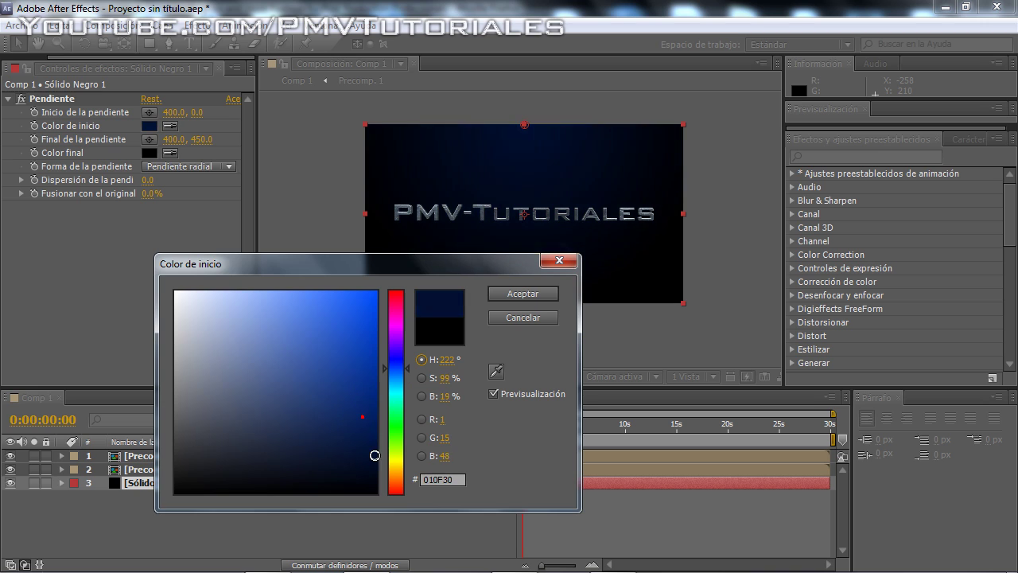
left_click(395, 375)
left_click(348, 389)
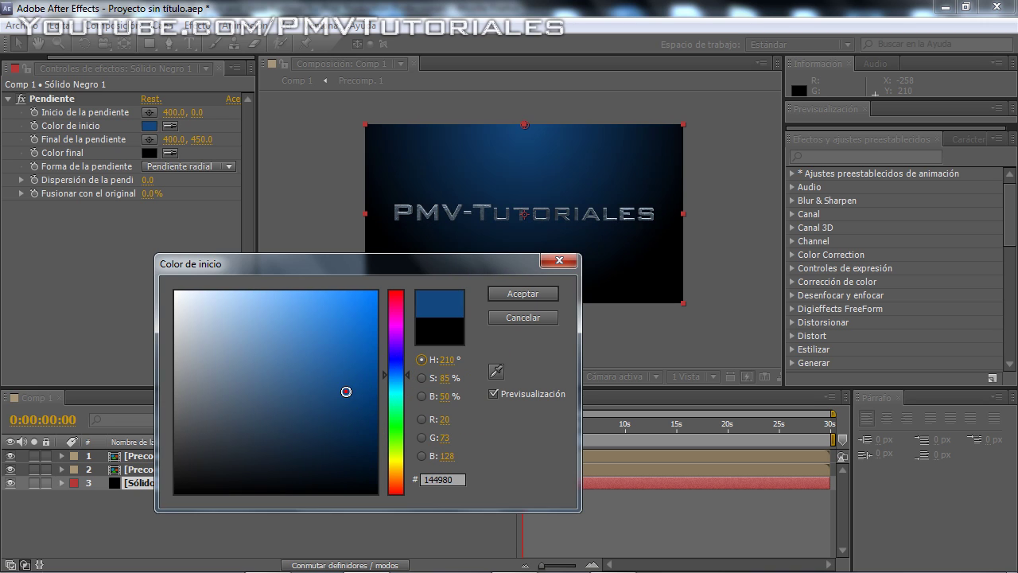
left_click_drag(346, 391, 366, 418)
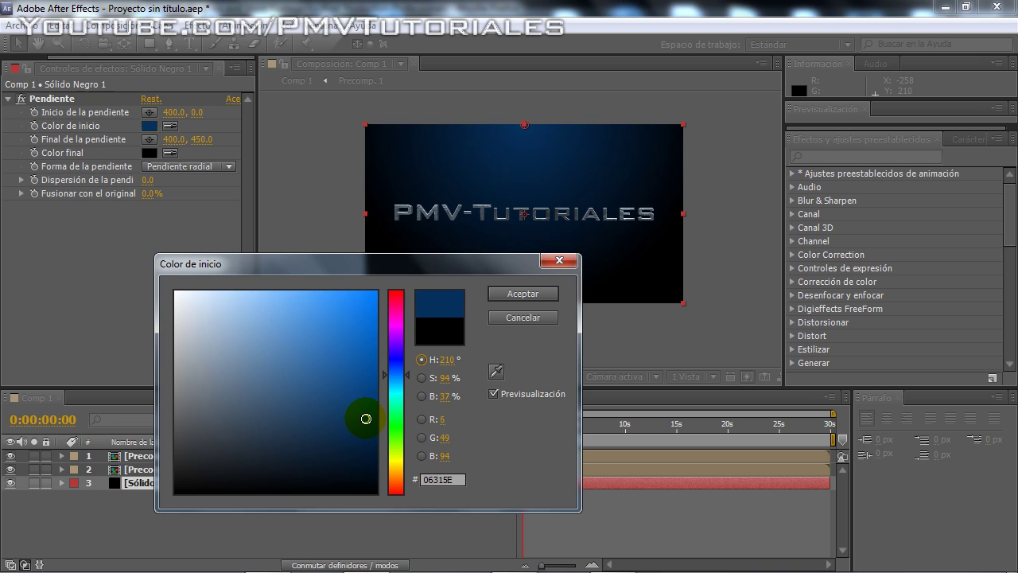
left_click(532, 296)
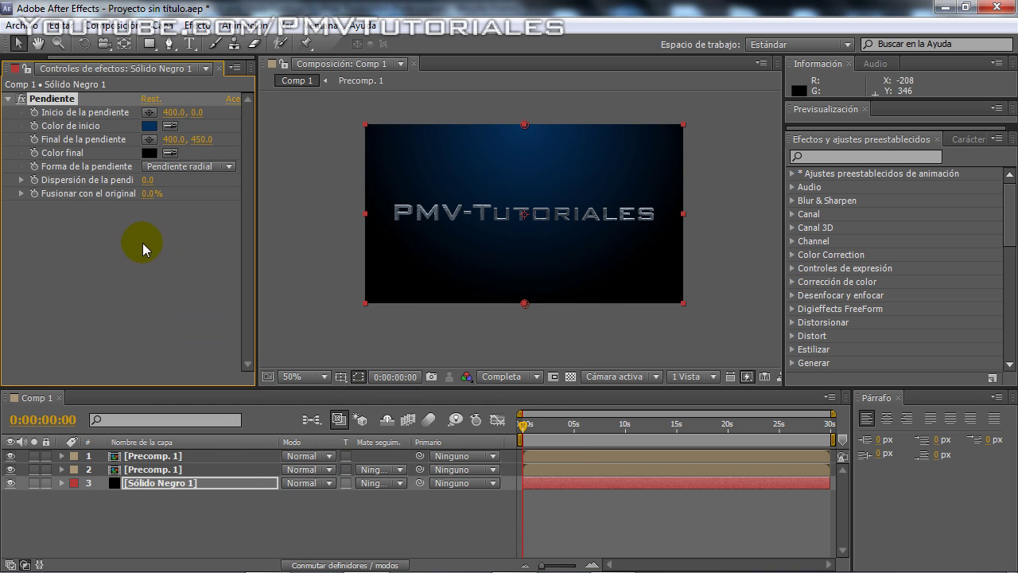
Step: Add metal.jpg to the timeline above the solid and scale it to 57%
left_click_drag(79, 56, 3, 64)
left_click(5, 66)
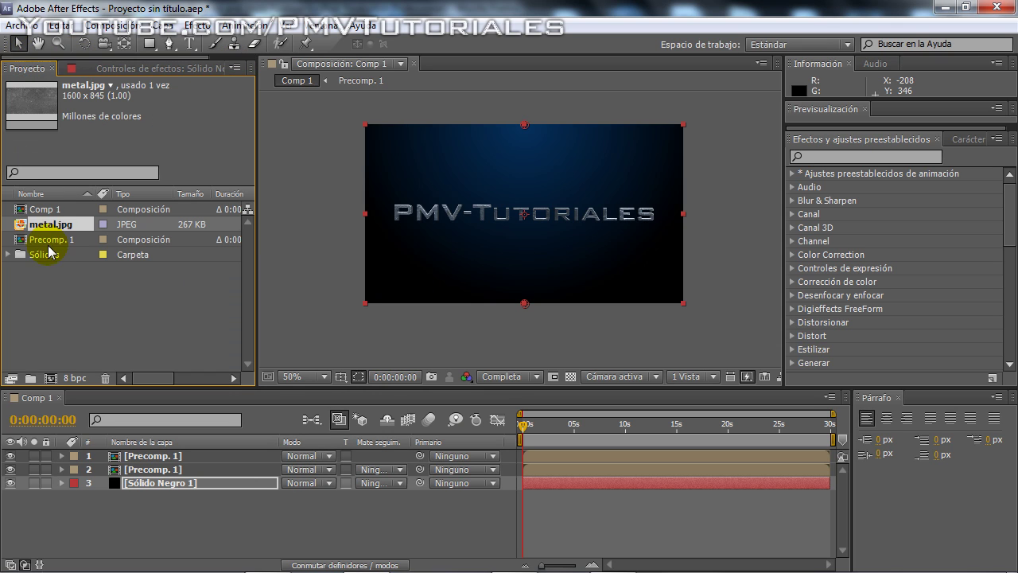
mouse_move(45, 224)
left_mouse_down()
mouse_move(137, 517)
mouse_move(136, 482)
left_mouse_up()
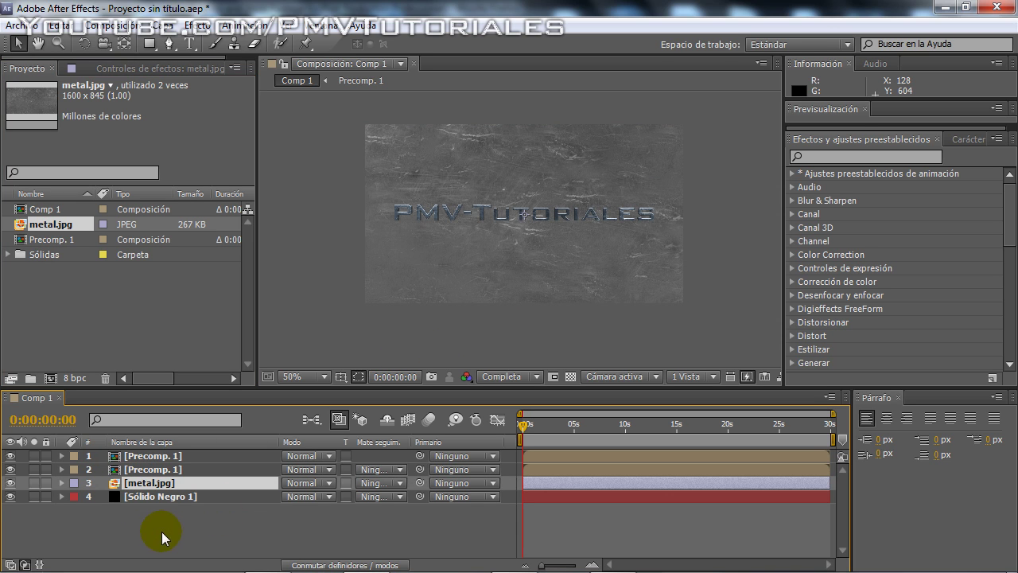
key("s")
left_click_drag(310, 497, 281, 496)
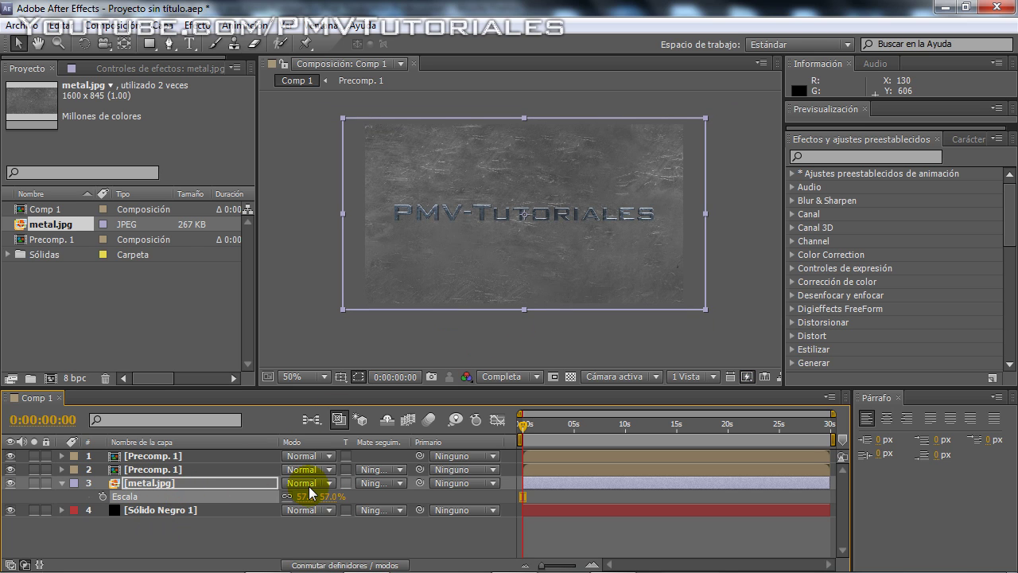
Step: Blend the metal texture layer over the gradient in Superponer mode
left_click(312, 483)
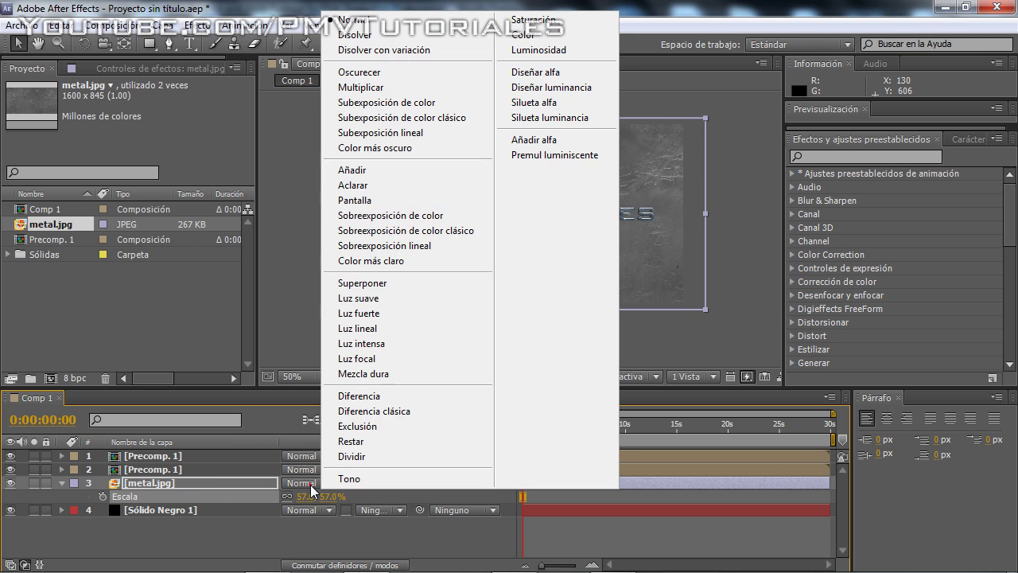
left_click(407, 282)
scroll(478, 278, "up", 2)
mouse_move(498, 186)
left_mouse_down()
mouse_move(503, 283)
mouse_move(509, 210)
left_mouse_up()
key("v")
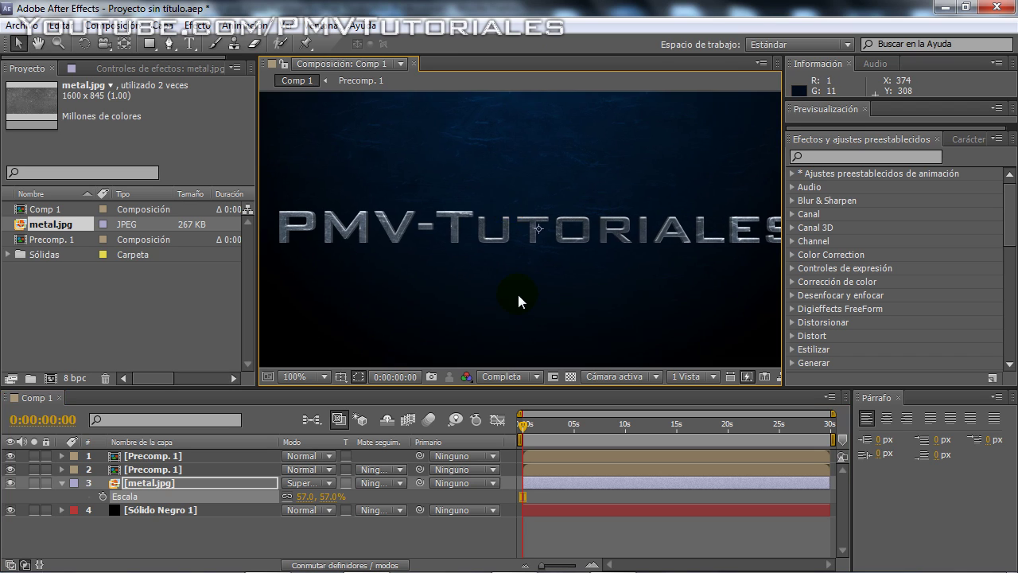
scroll(518, 298, "down", 2)
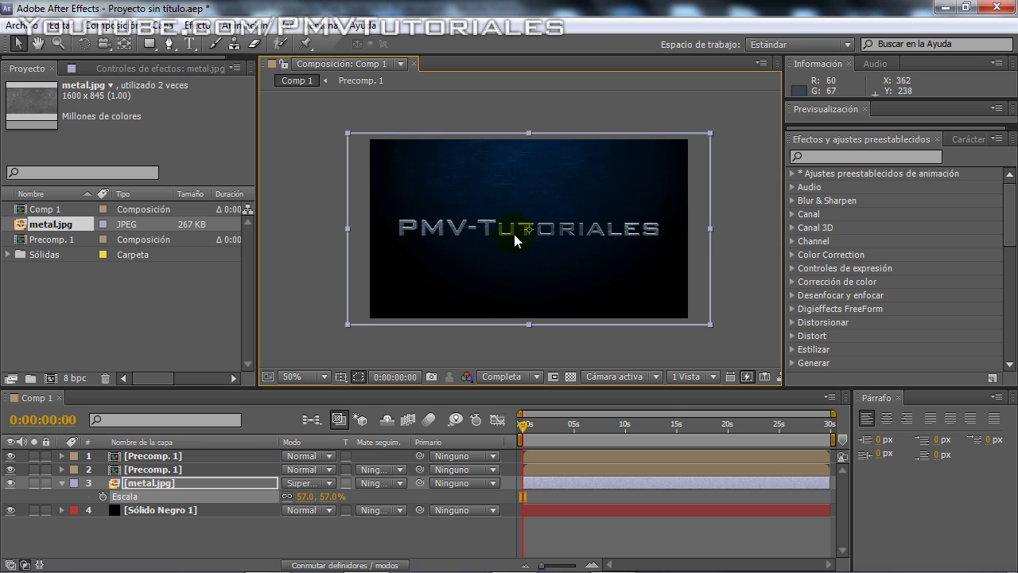
left_click(176, 507)
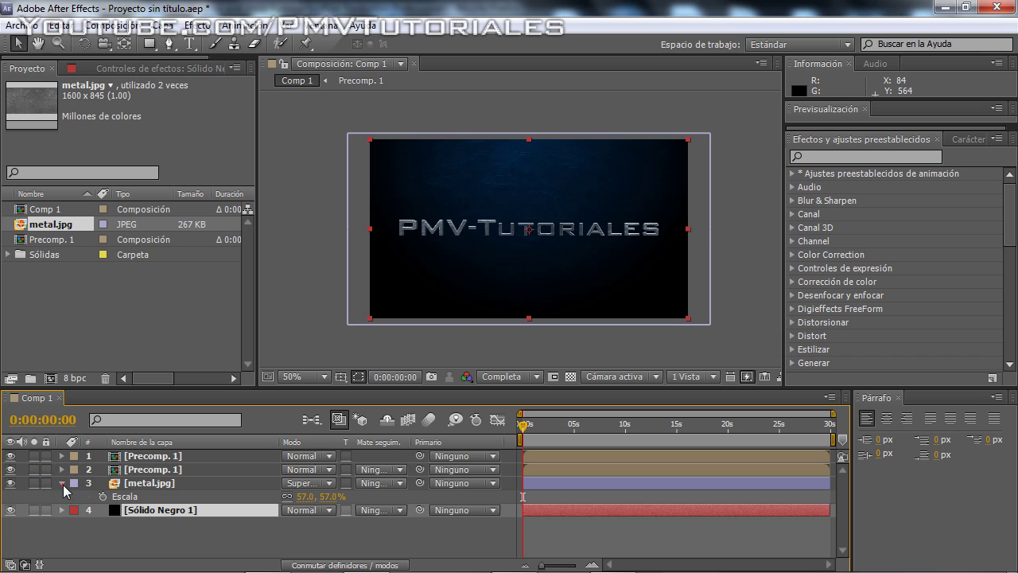
left_click(62, 482)
left_click(145, 483)
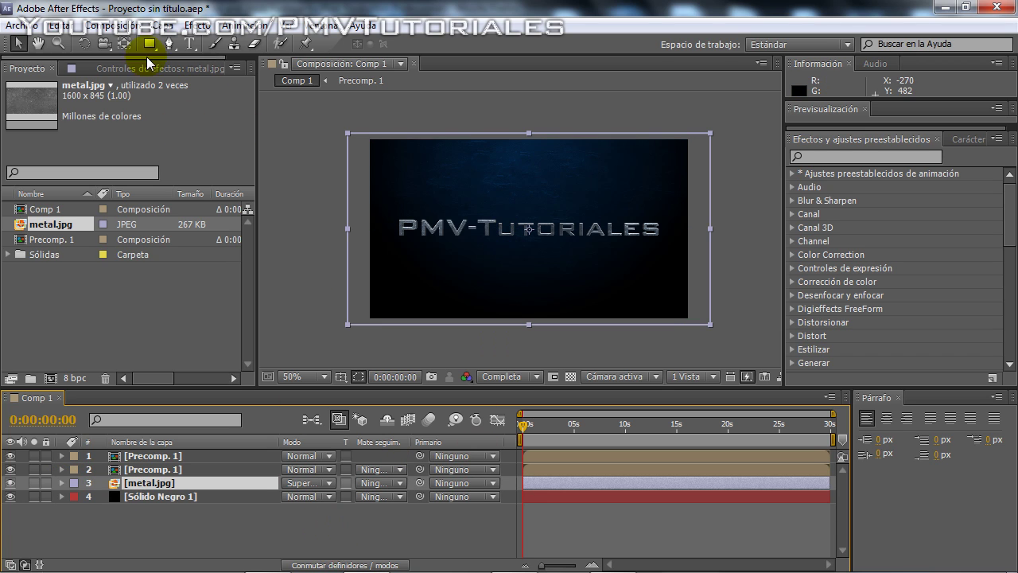
Step: Bring Firefox forward on the PMVTutoriales YouTube channel tab and scroll down to the outro video
mouse_move(326, 568)
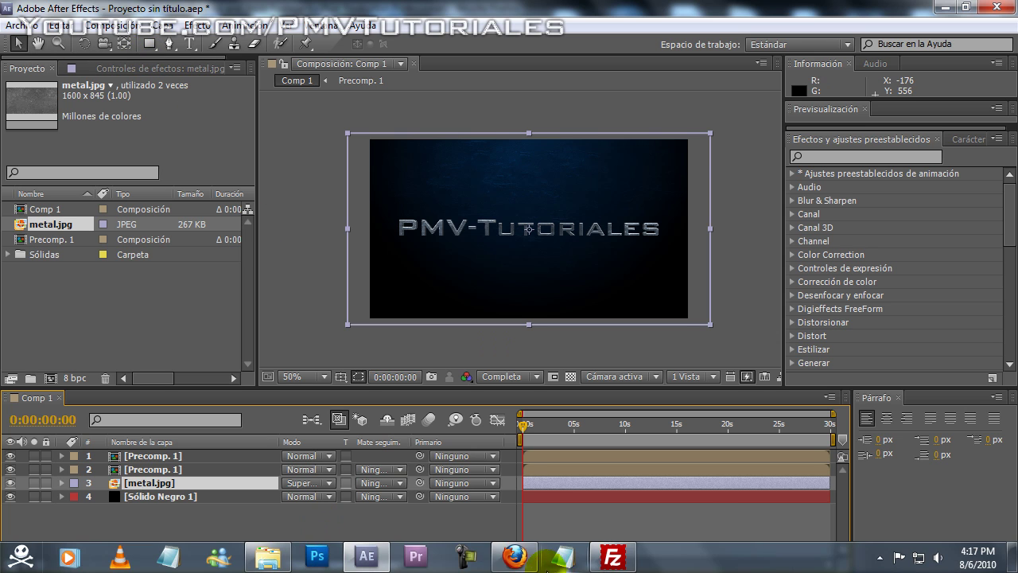
left_click(514, 557)
left_click(239, 137)
scroll(85, 292, "down", 6)
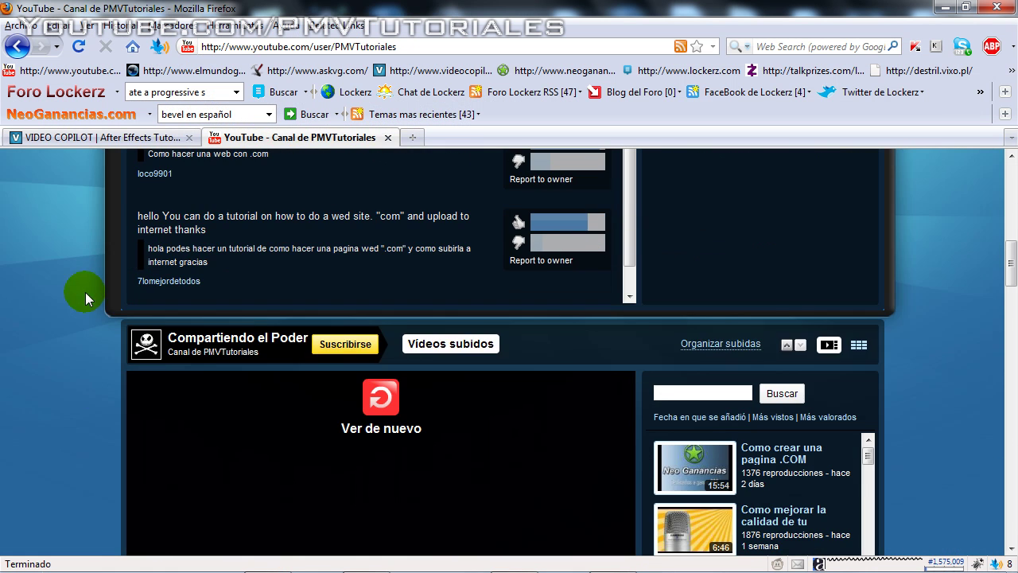
scroll(85, 292, "down", 4)
Step: Replay the 'Mi Nuevo OUTRO - #2' video muted, pausing at 0:03 on the Suscribirte title, and preview it full screen
left_click(279, 486)
left_click(160, 487)
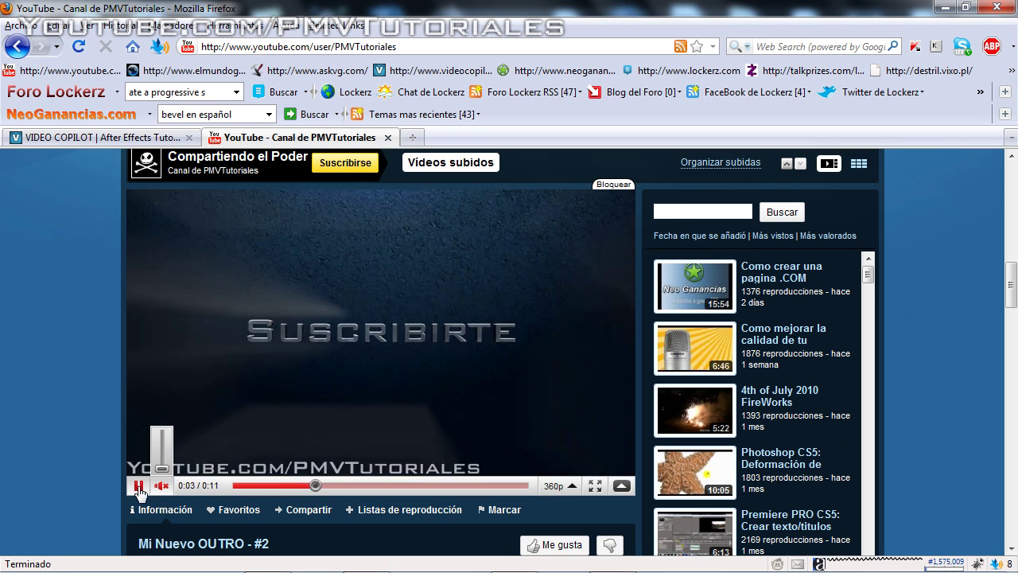
left_click(138, 485)
left_click(595, 486)
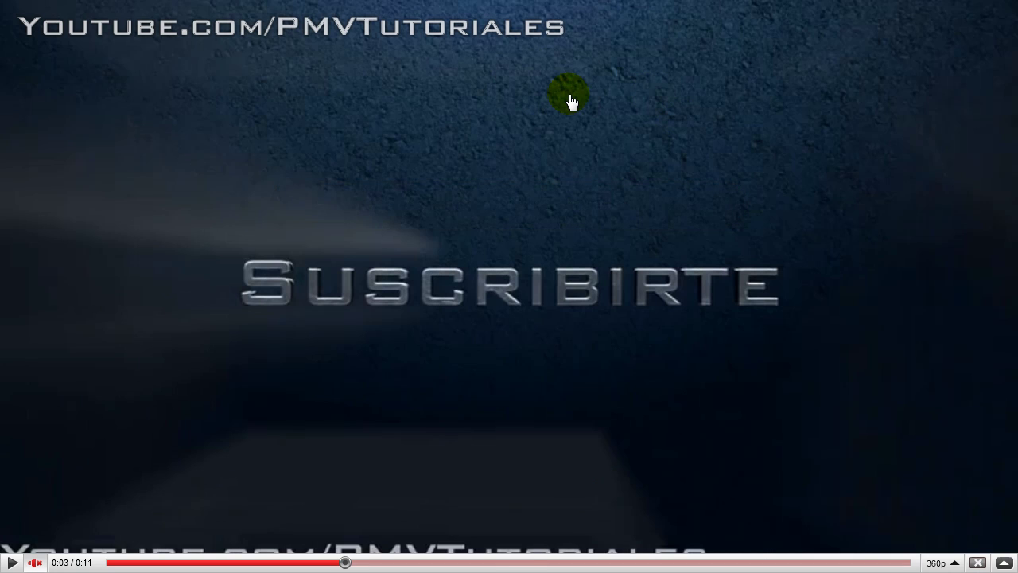
key("Escape")
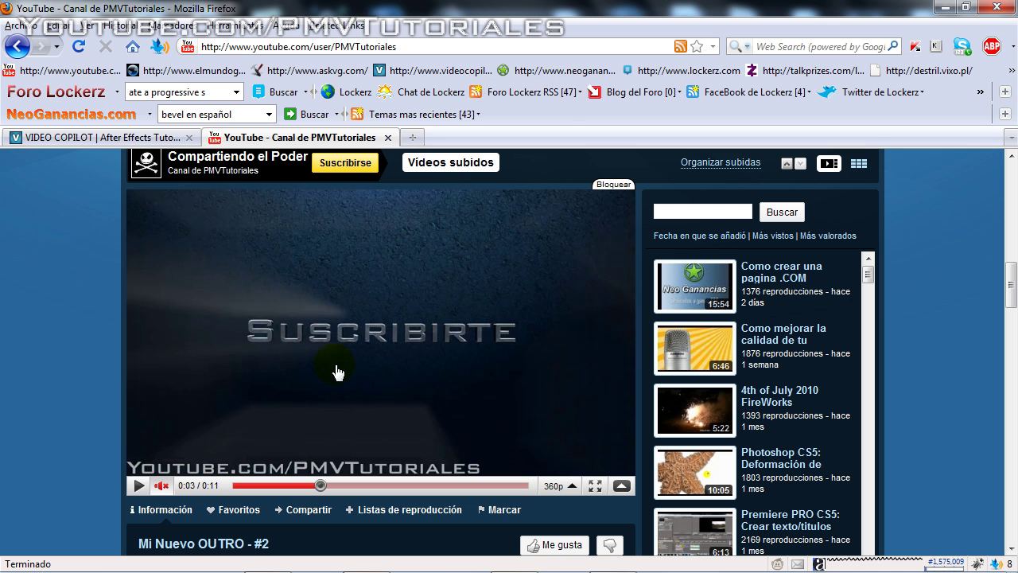
Step: Return to After Effects and zoom the Comp 1 view back out to 50%
mouse_move(414, 562)
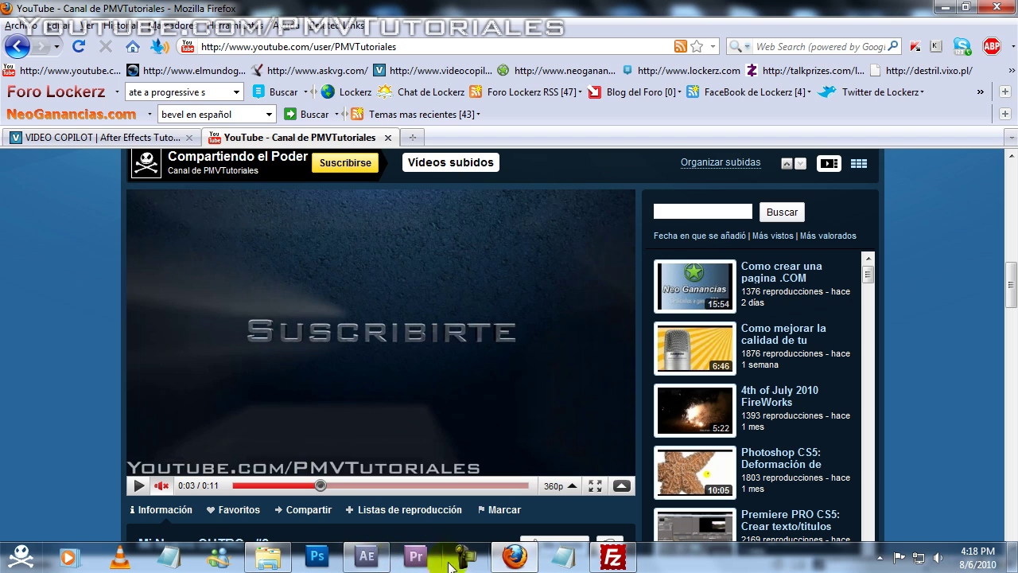
left_click(366, 557)
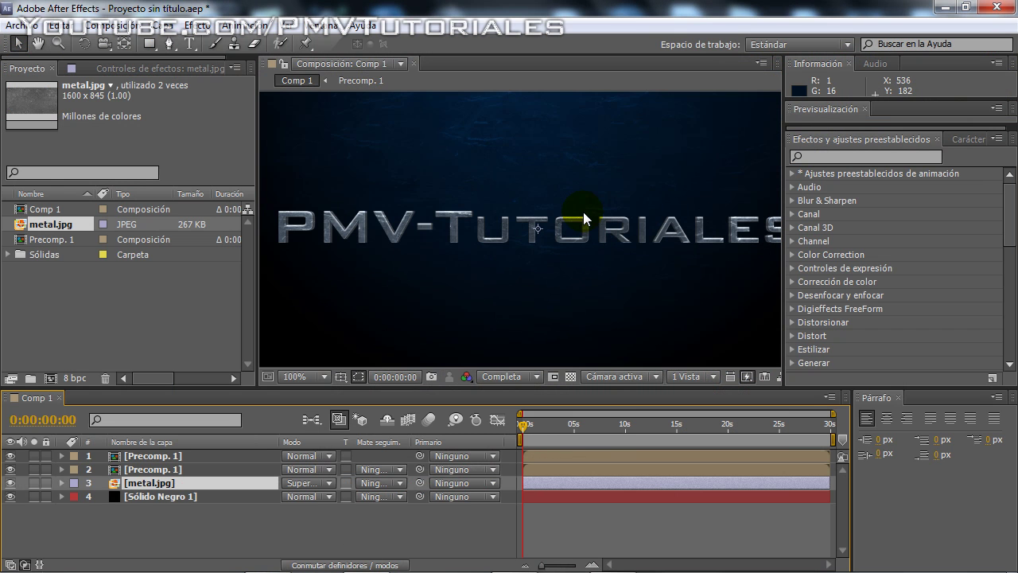
left_click(585, 268)
scroll(540, 241, "down", 2)
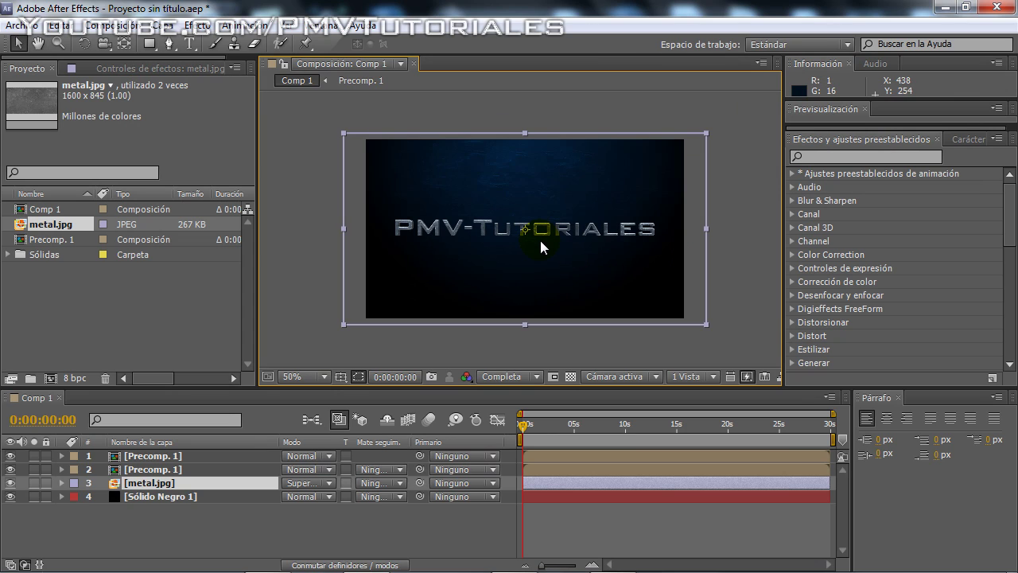